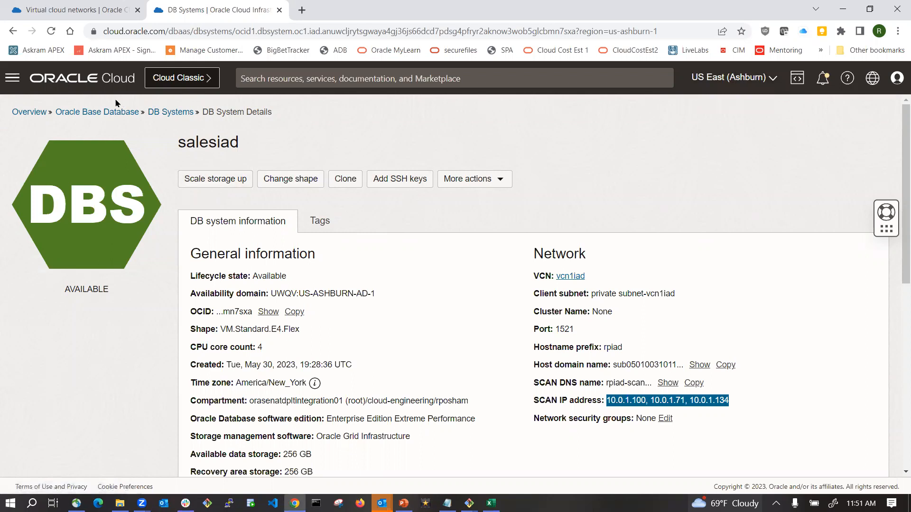
Open the endpoints list of the private DNS resolver belonging to the vcn1iad virtual cloud network.
click(115, 76)
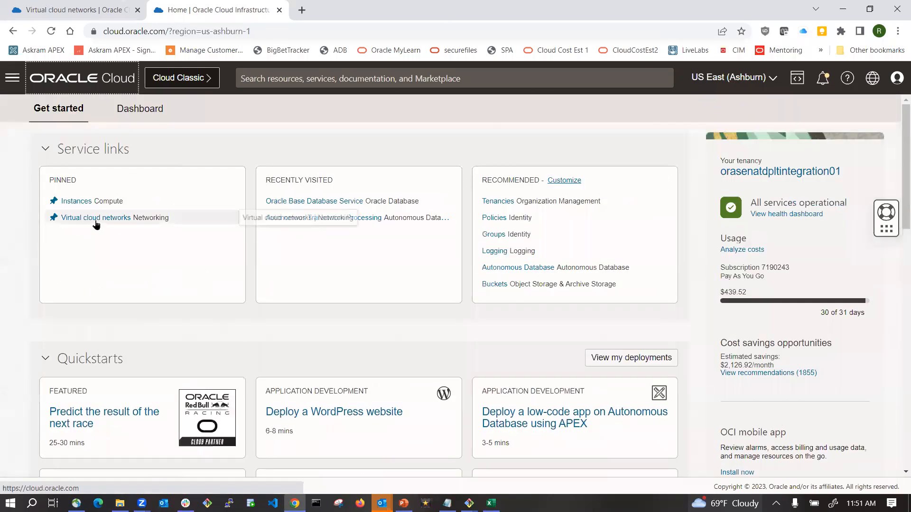
click(96, 219)
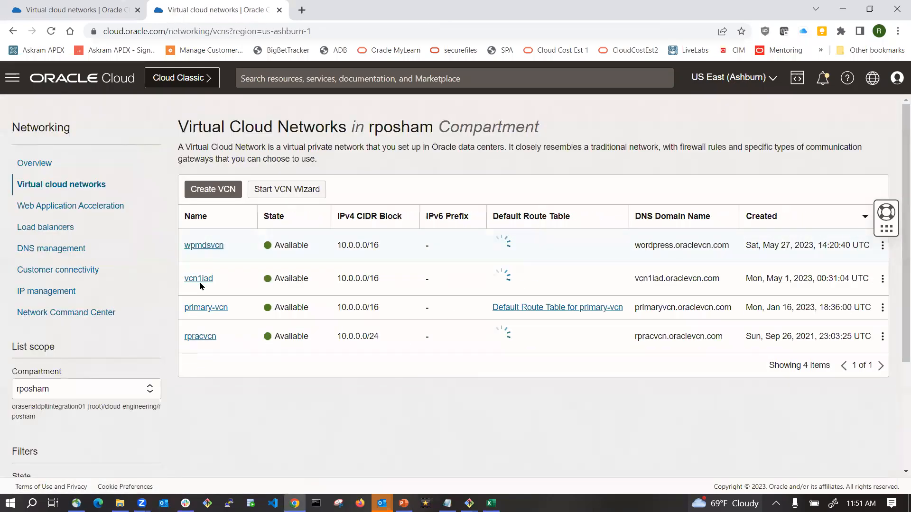
click(199, 278)
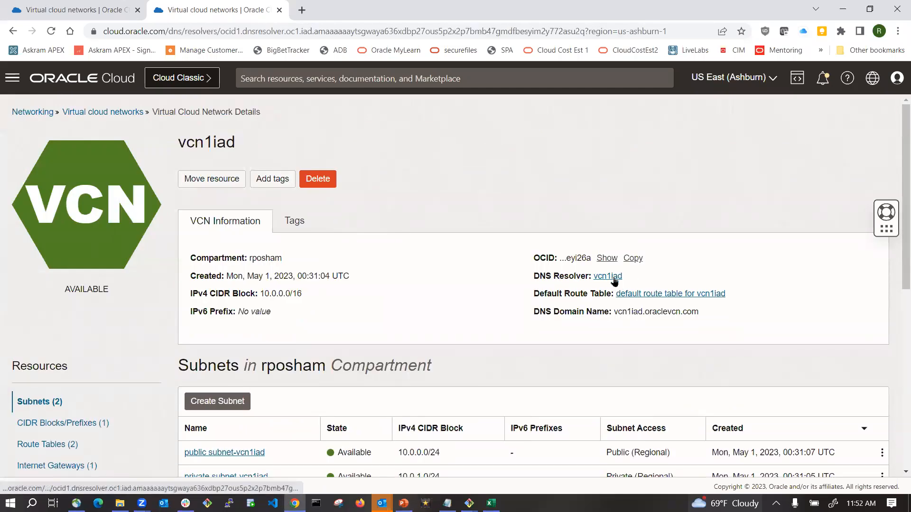
click(611, 277)
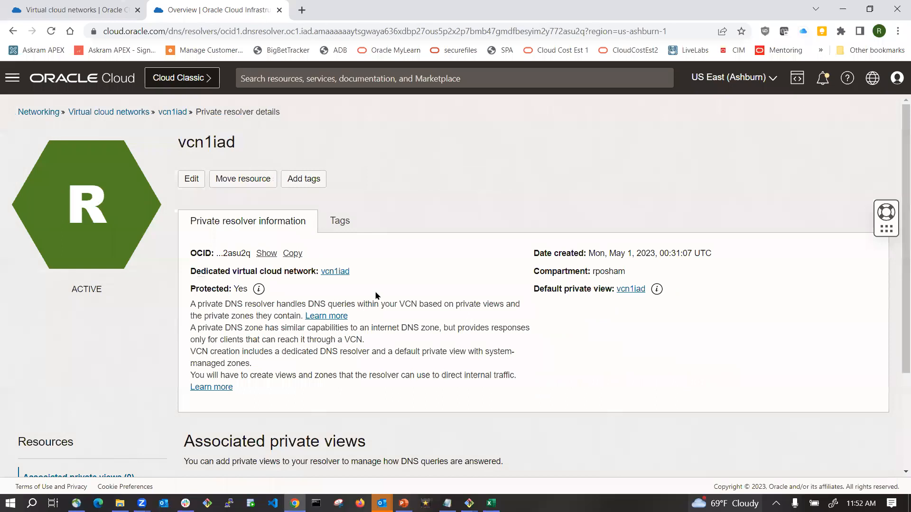
scroll(365, 314, down, 1)
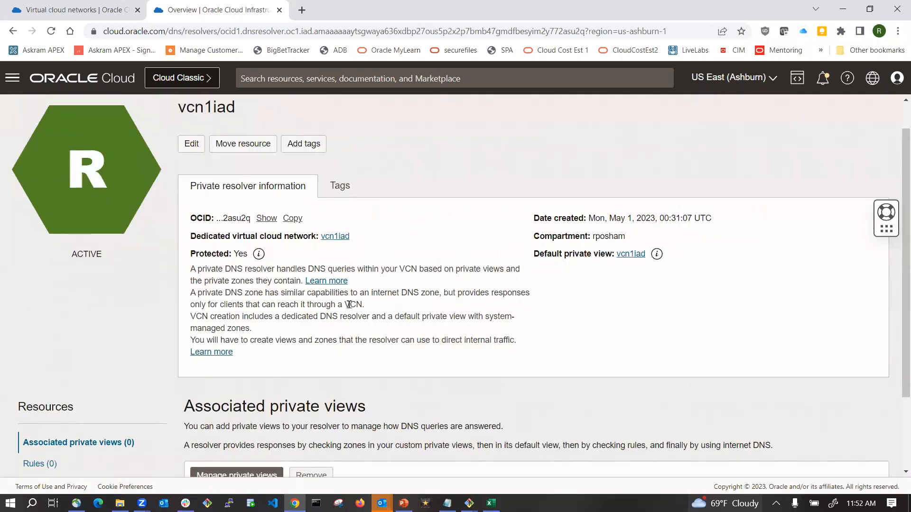
scroll(349, 304, down, 2)
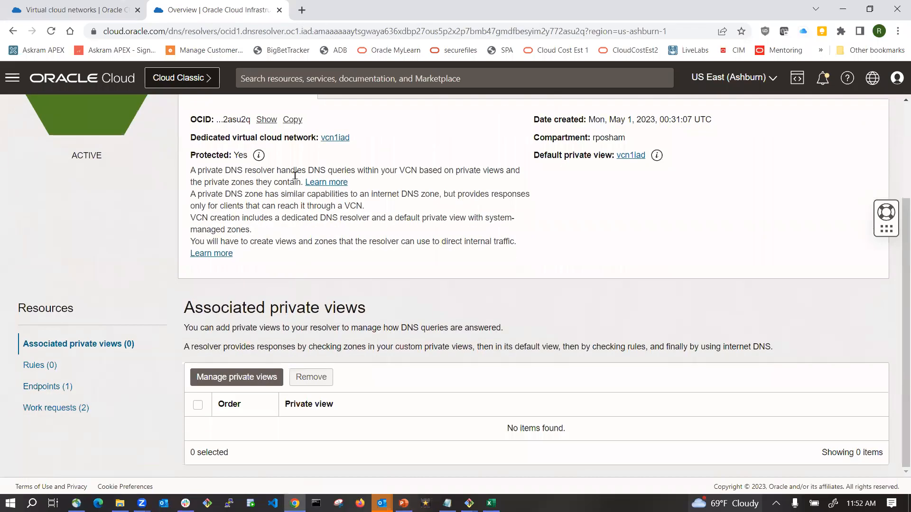
click(47, 387)
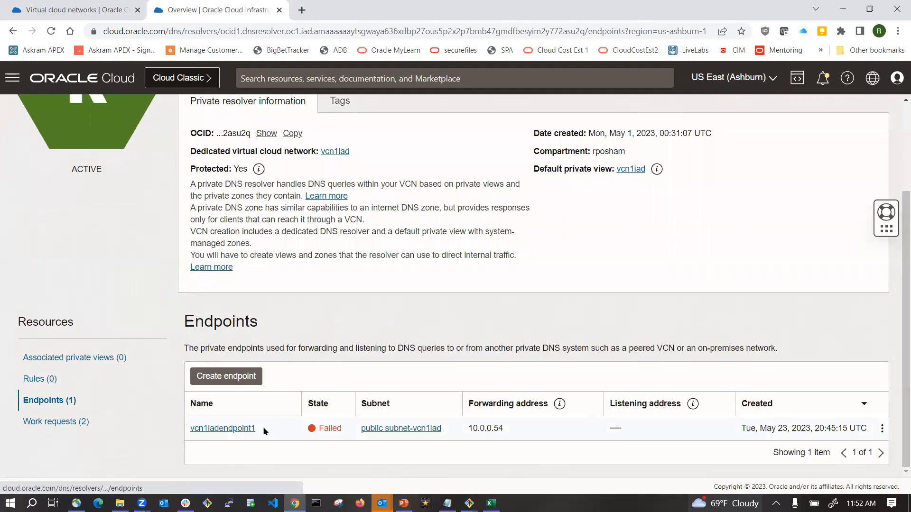
Delete the existing vcn1iadendpoint1 endpoint from the vcn1iad resolver.
click(883, 430)
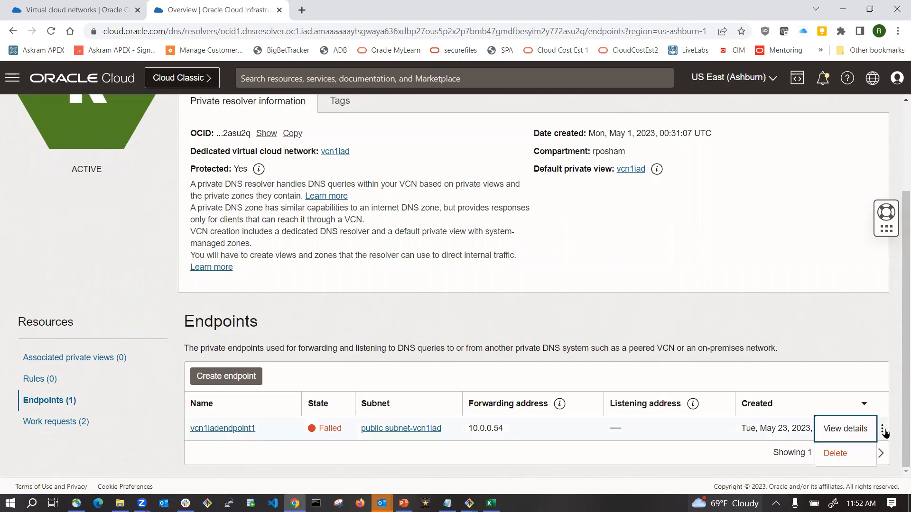
click(845, 454)
click(264, 222)
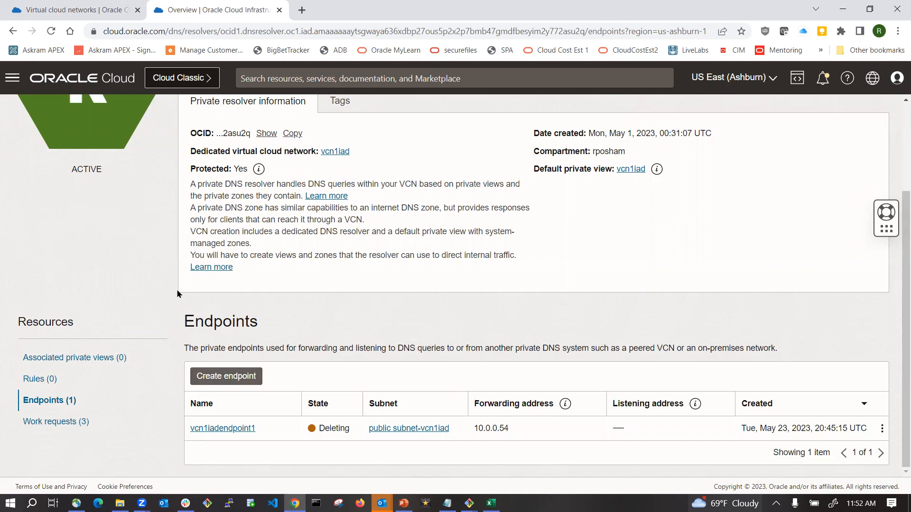
Start a new forwarding endpoint for vcn1iad and name it vcn1iadendpoint1, copying the name from the Forwarder box on the PowerPoint slide.
click(248, 383)
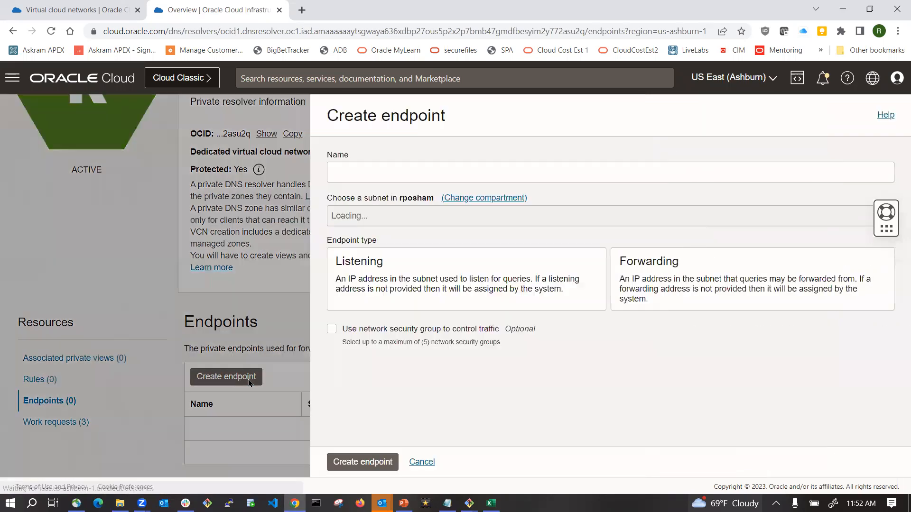
click(659, 271)
click(431, 175)
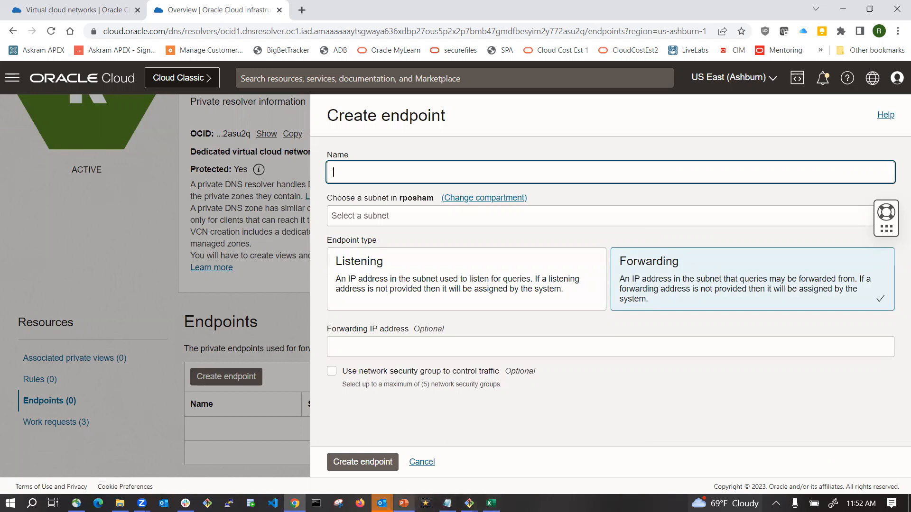
click(404, 503)
double_click(724, 265)
key(ctrl+c)
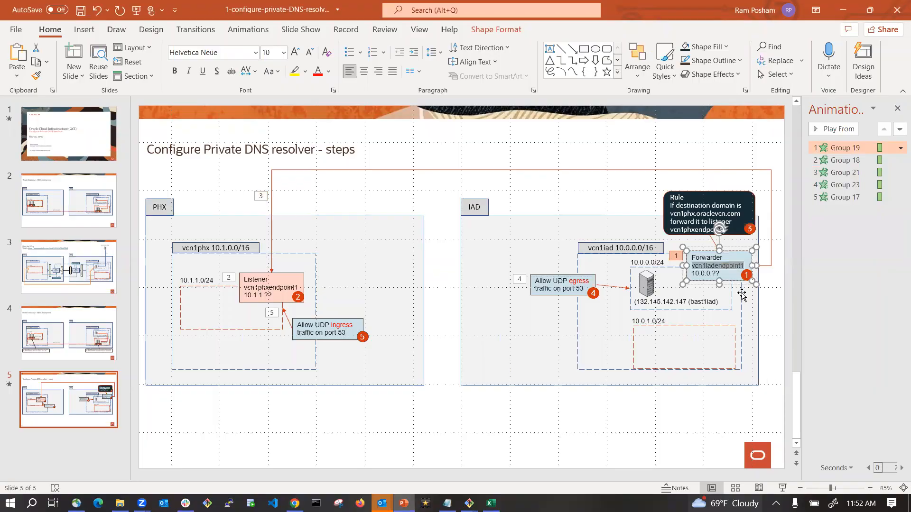
key(alt+Tab)
key(ctrl+v)
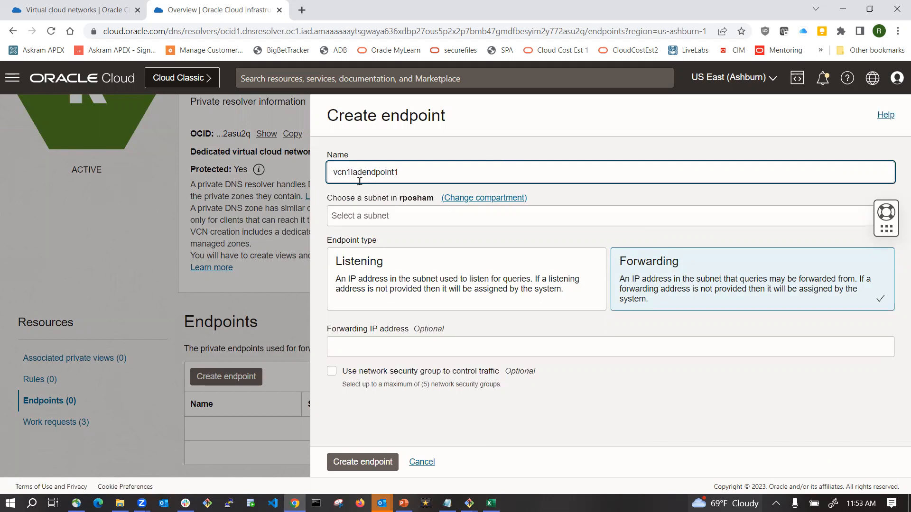
Assign public subnet-vcn1iad to the forwarding endpoint, leave the forwarding IP address blank, and create it.
click(403, 221)
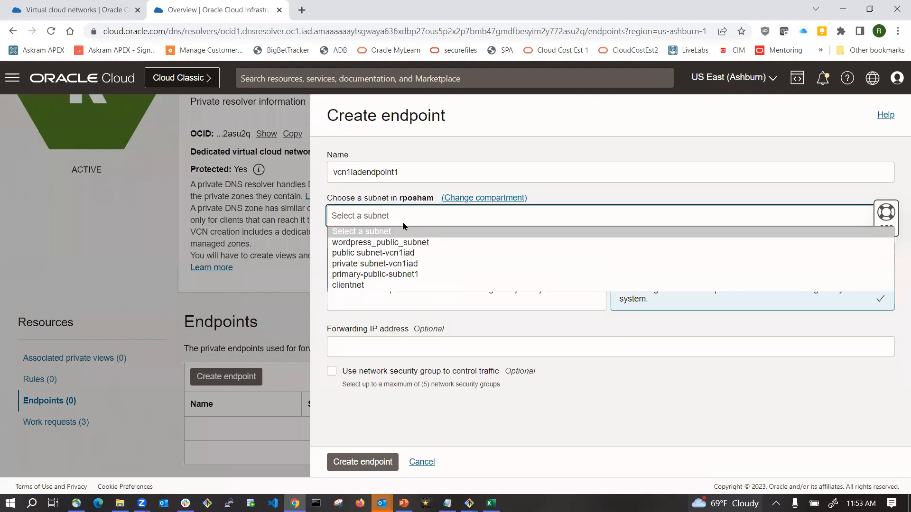
click(405, 256)
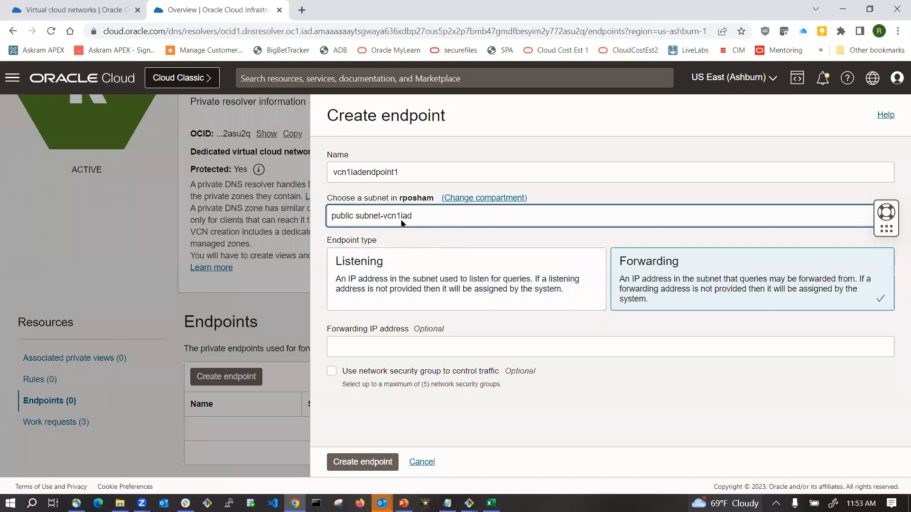
click(663, 299)
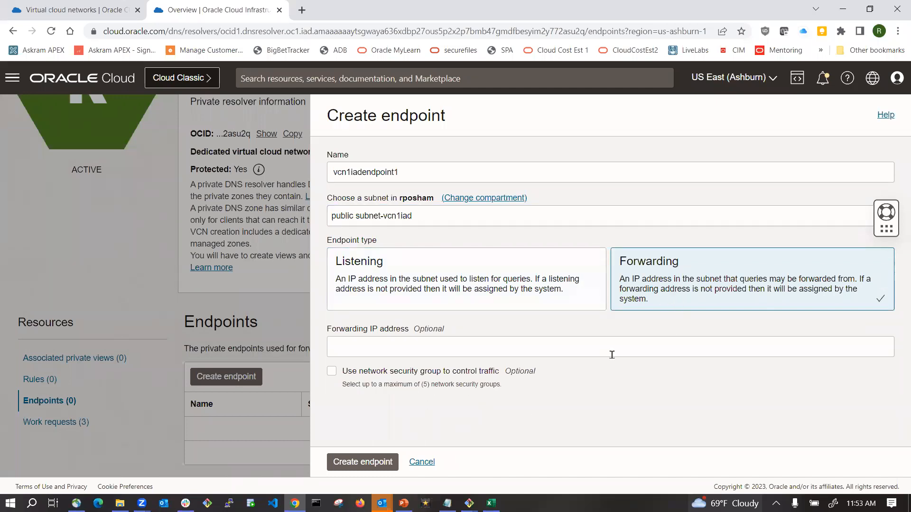
click(376, 348)
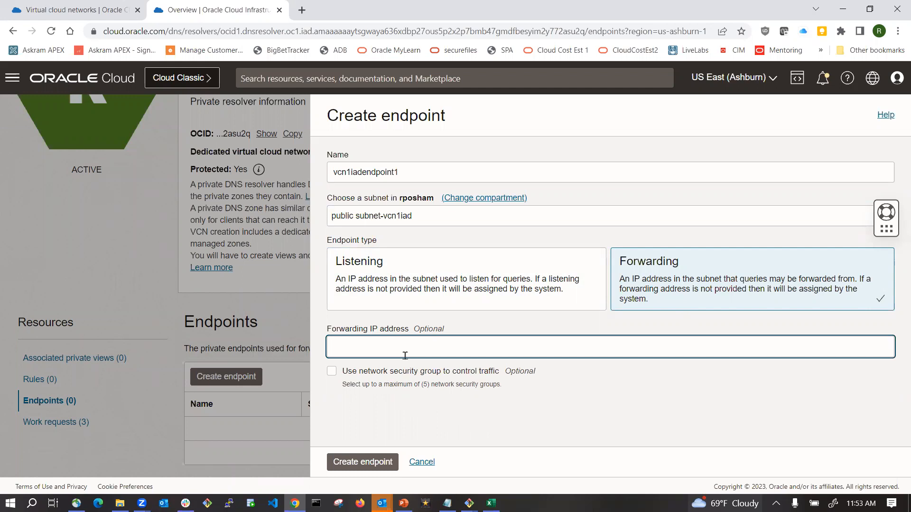
click(375, 463)
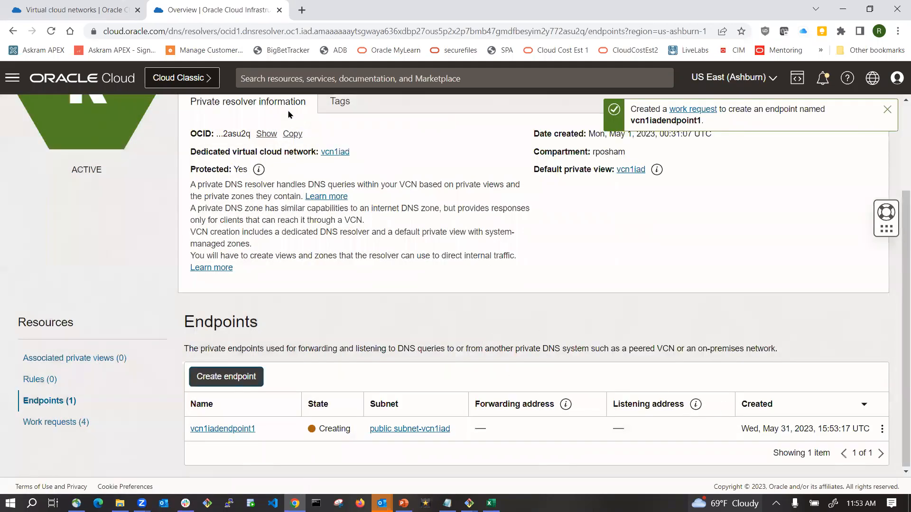
Switch to the Phoenix console page and open the endpoints list of the vcn1phx private DNS resolver.
click(124, 10)
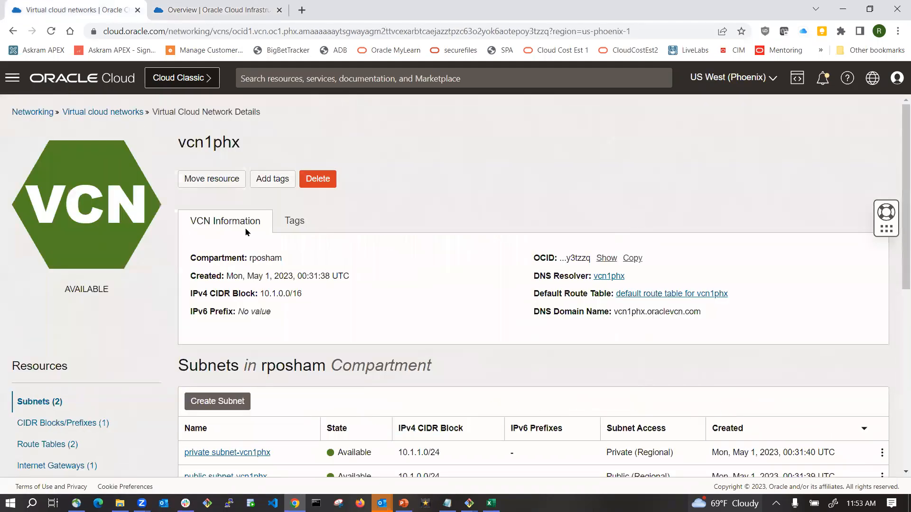
click(607, 277)
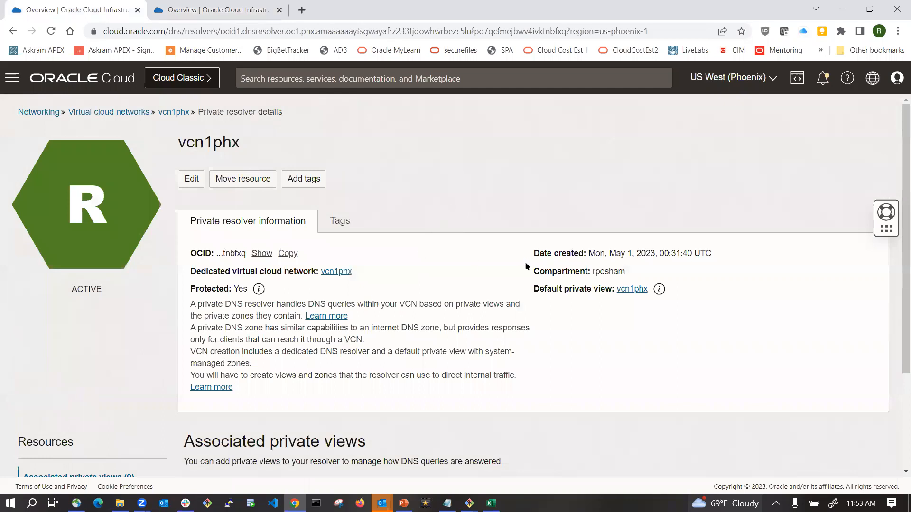
scroll(323, 359, down, 3)
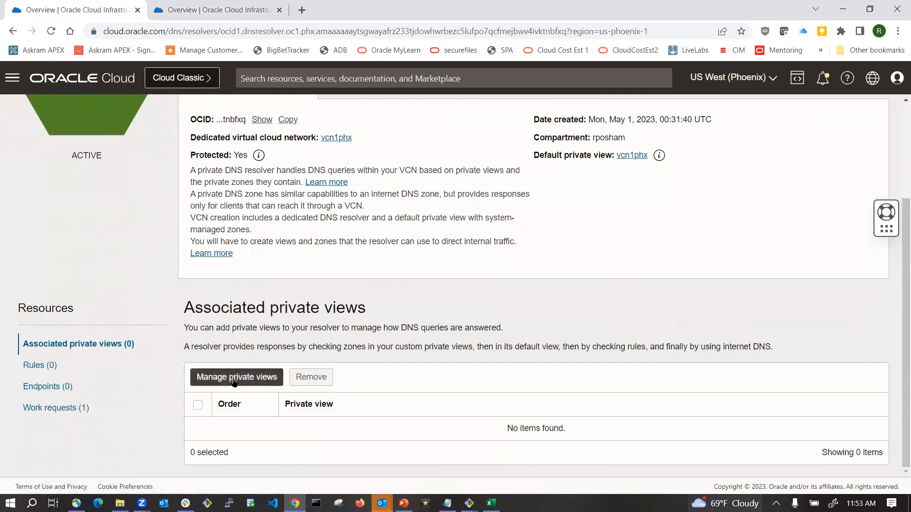
click(60, 387)
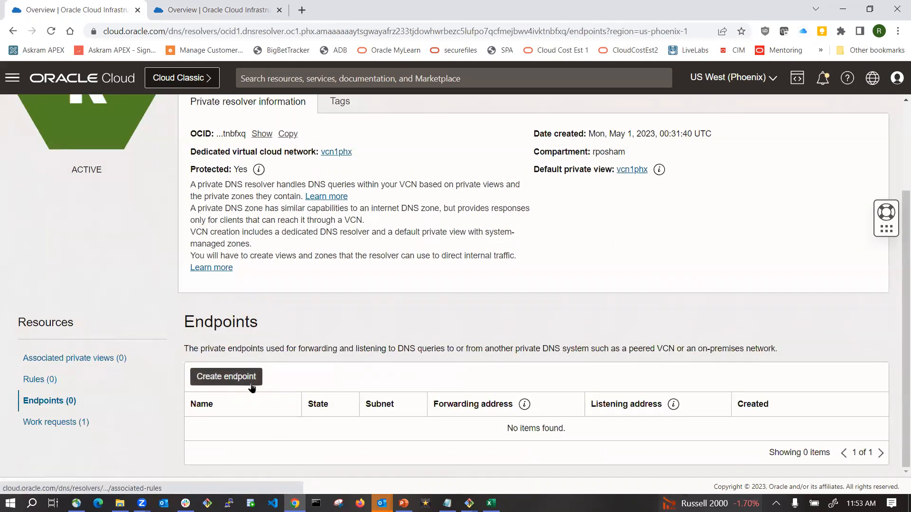
Start a new endpoint for vcn1phx and name it vcn1phxendpoint1, copying the name from the Listener box on the PowerPoint slide.
click(237, 380)
click(335, 172)
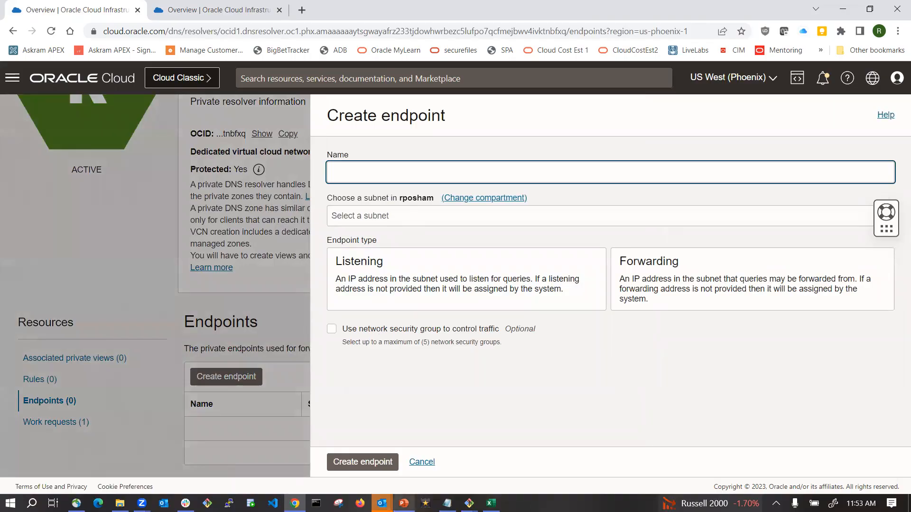
click(404, 503)
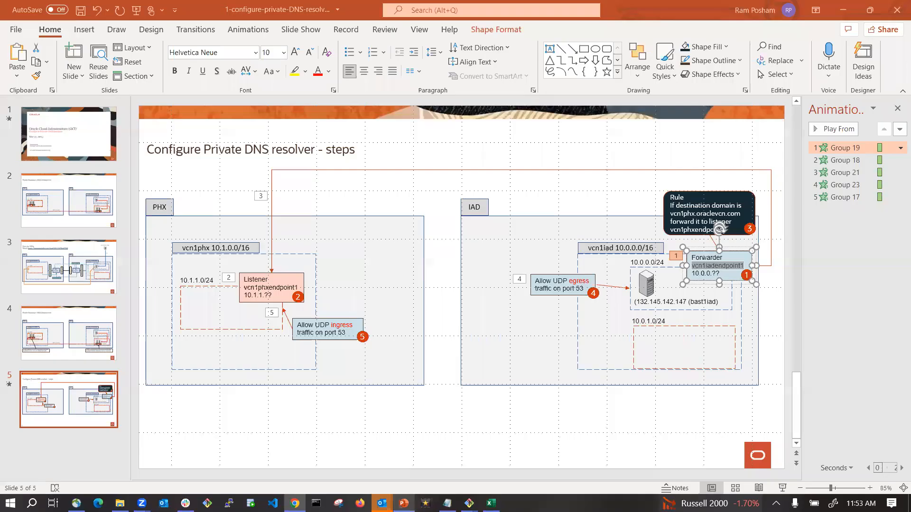
double_click(259, 288)
key(ctrl+c)
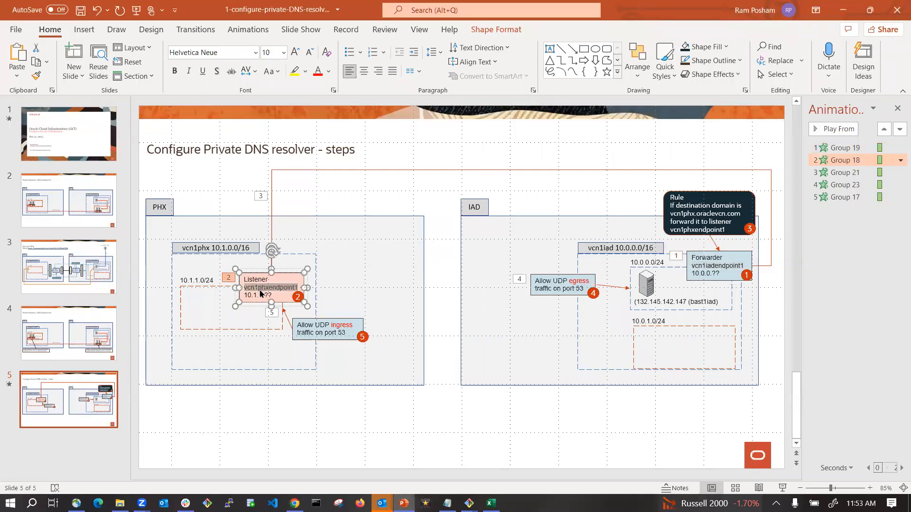
key(alt+Tab)
key(ctrl+v)
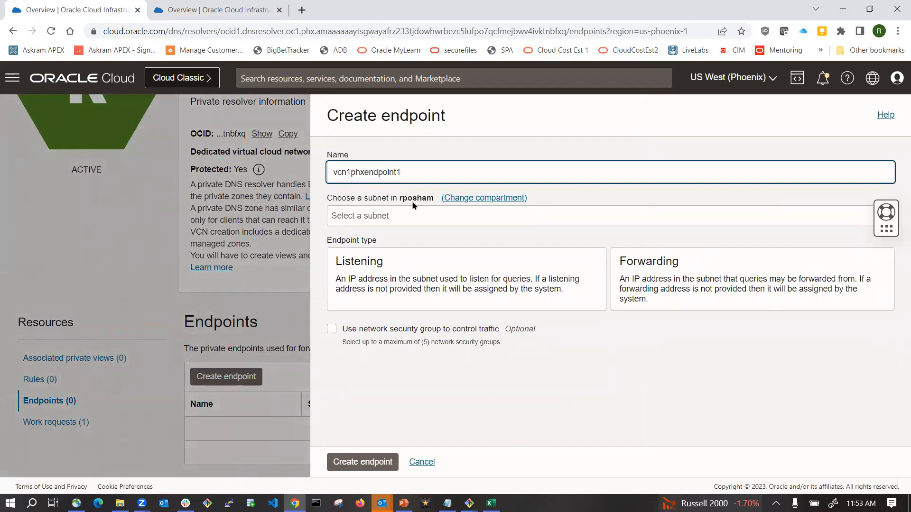
Assign private subnet-vcn1phx to the new endpoint, set its type to Listening, and create it.
click(411, 218)
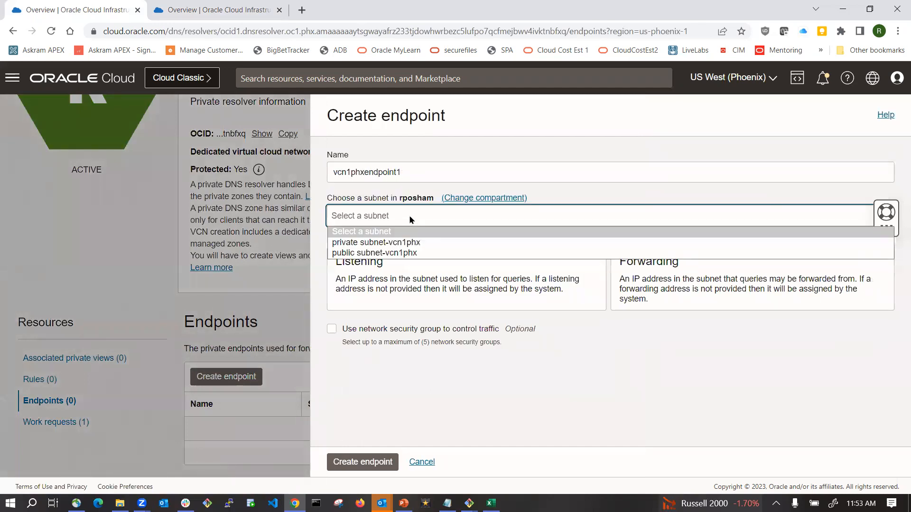
click(392, 242)
click(356, 256)
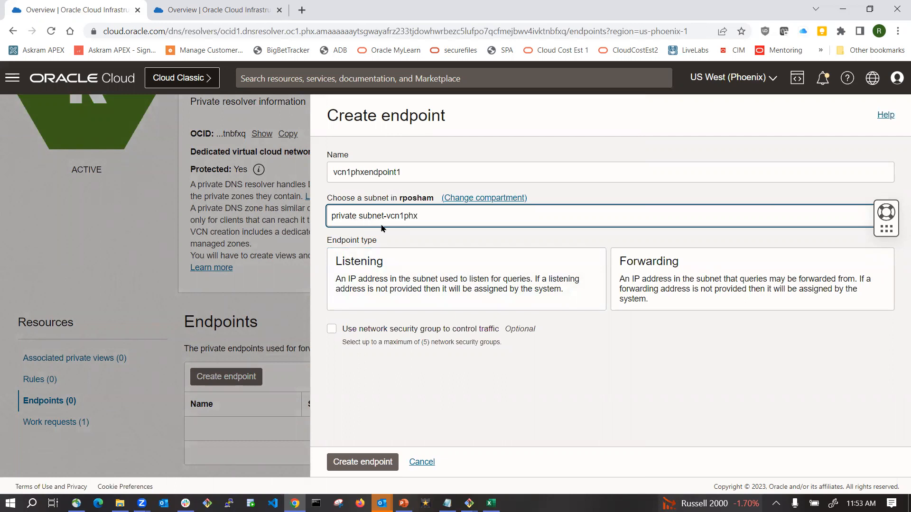
click(506, 286)
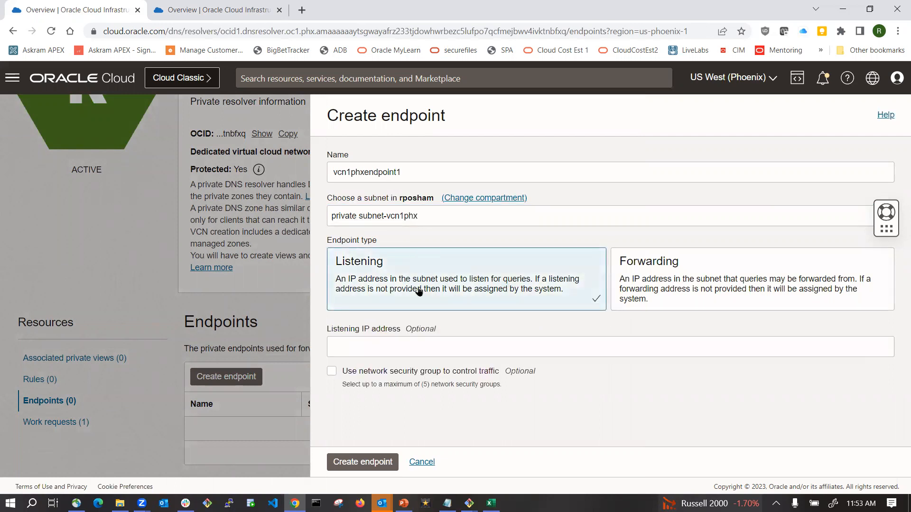
click(361, 464)
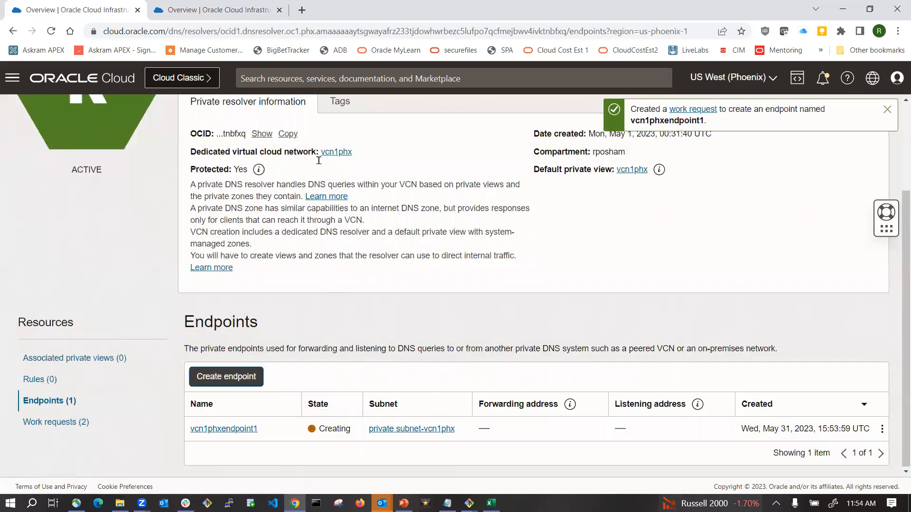
Check the creation status of the Ashburn and Phoenix endpoints, including the vcn1iad resolver's work requests.
click(214, 11)
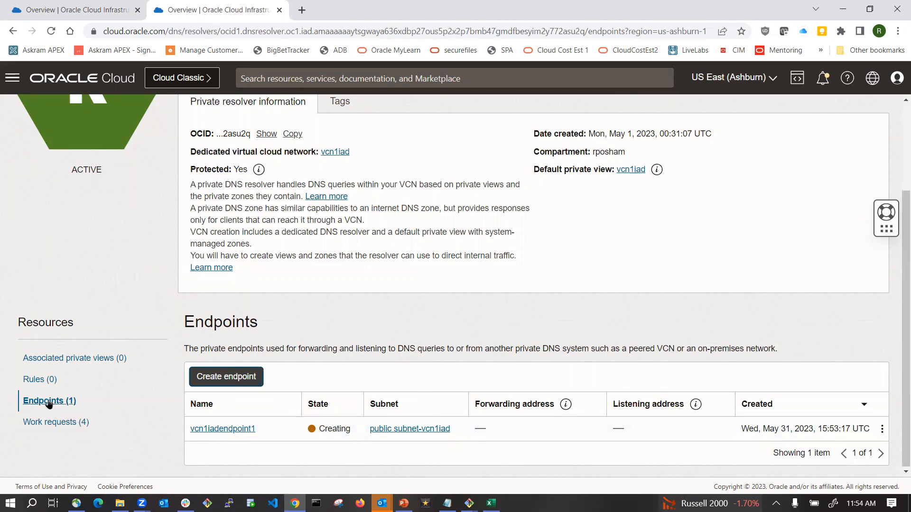
click(55, 422)
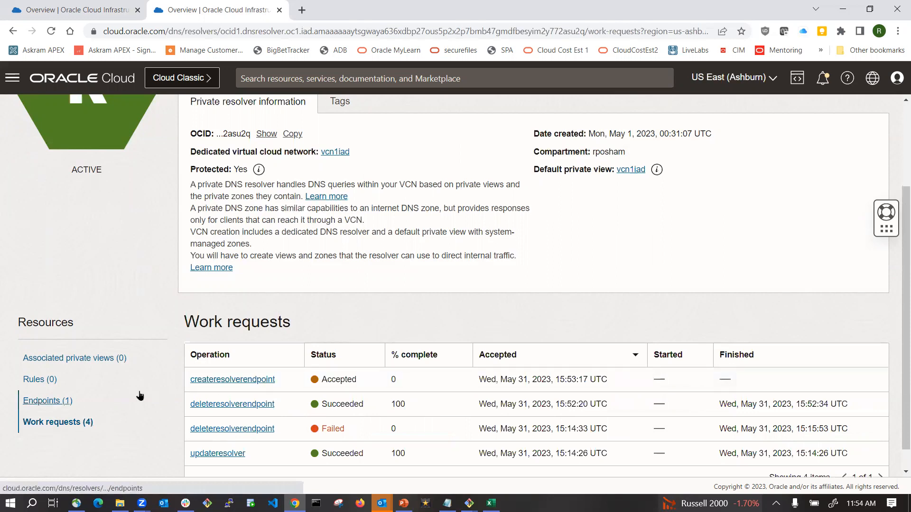
click(57, 403)
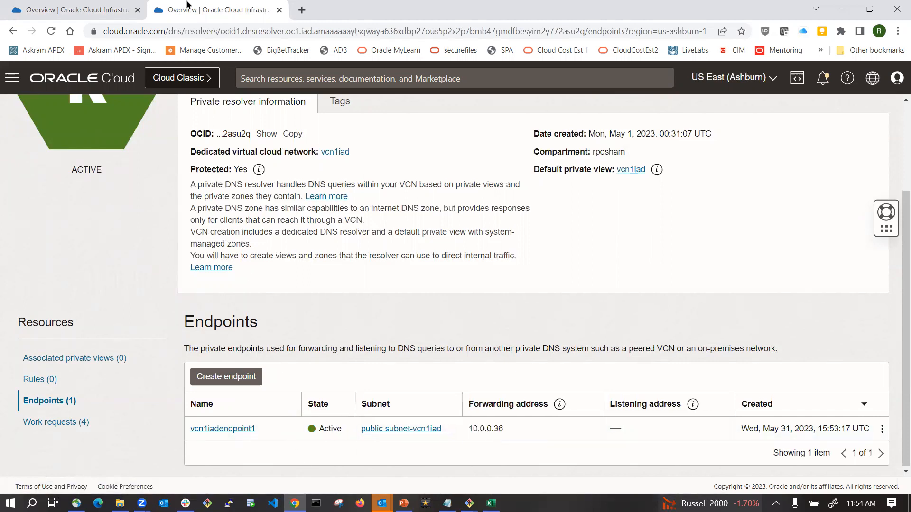
key(ctrl+shift+Tab)
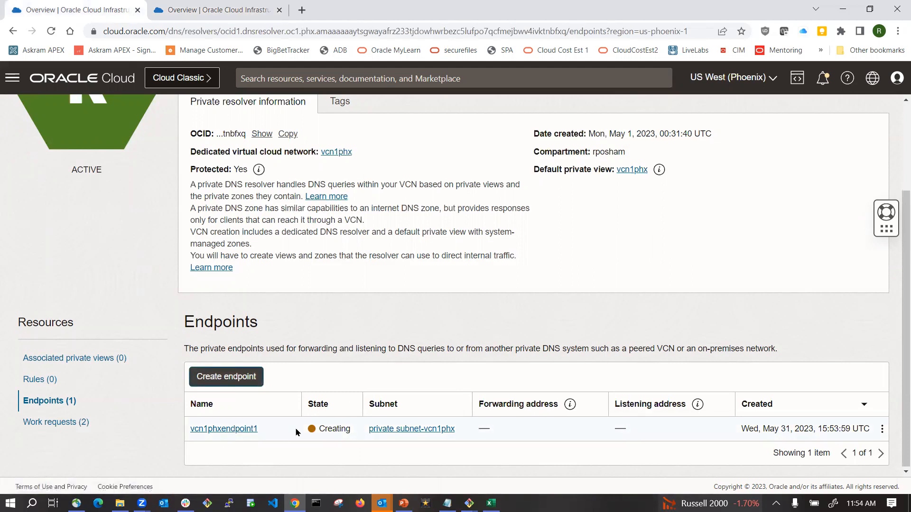
click(223, 14)
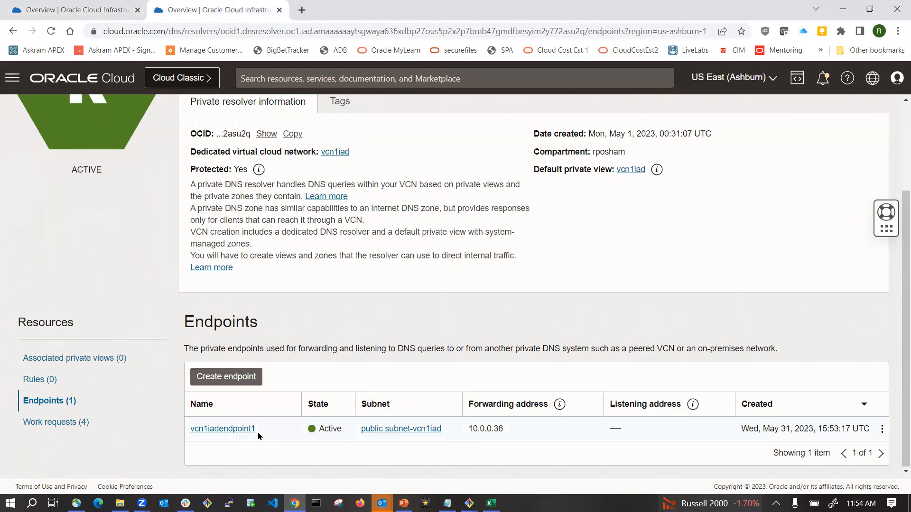
Check whether vcn1phxendpoint1 is ready using the Phoenix resolver's endpoints list and work requests.
click(73, 4)
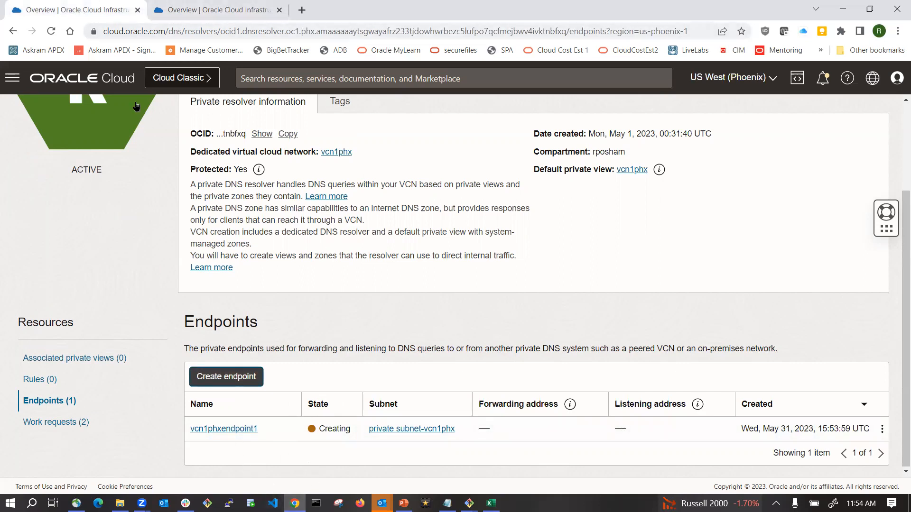
click(230, 13)
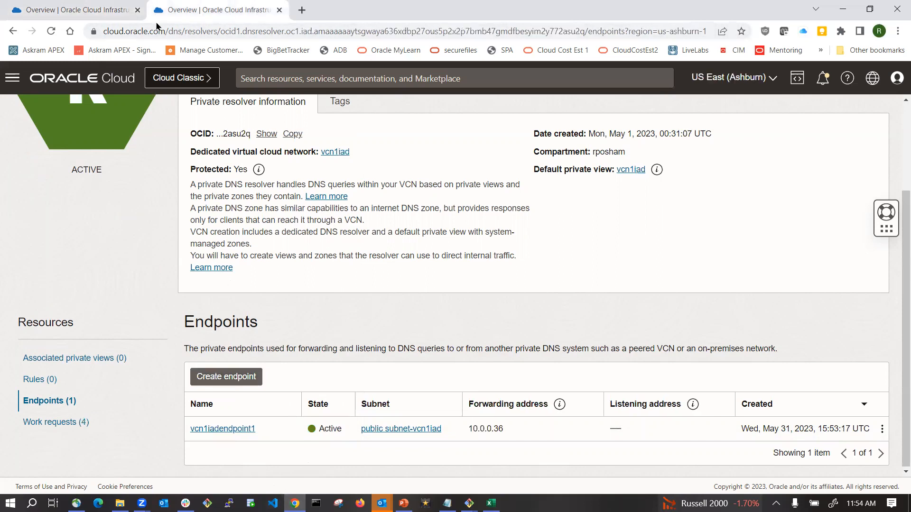
click(86, 10)
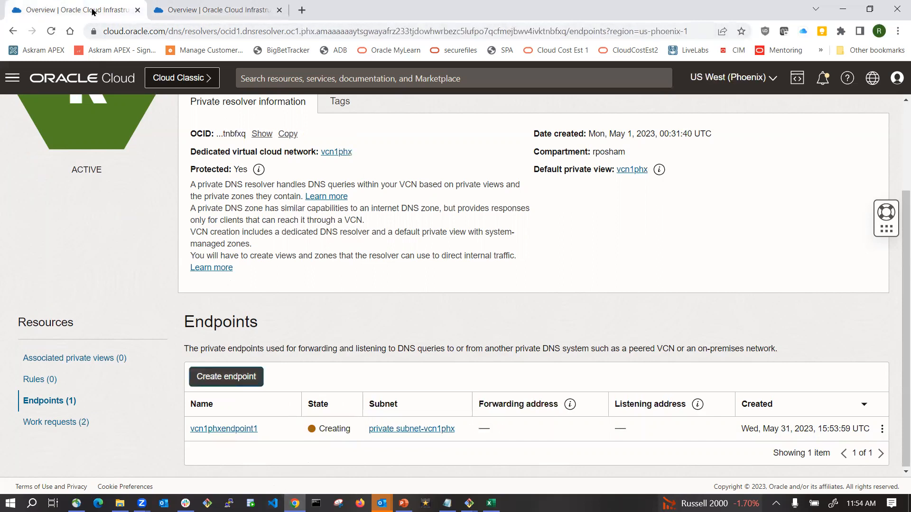
click(54, 426)
click(43, 416)
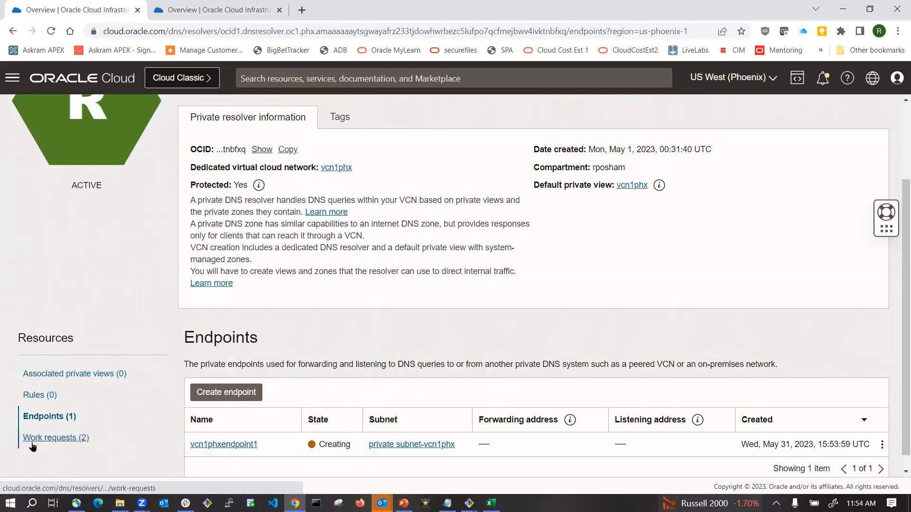
click(65, 439)
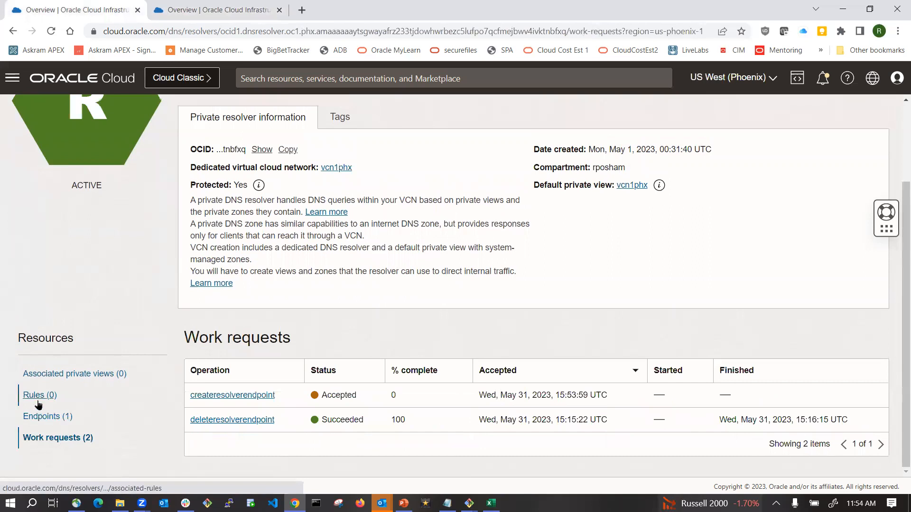
click(45, 419)
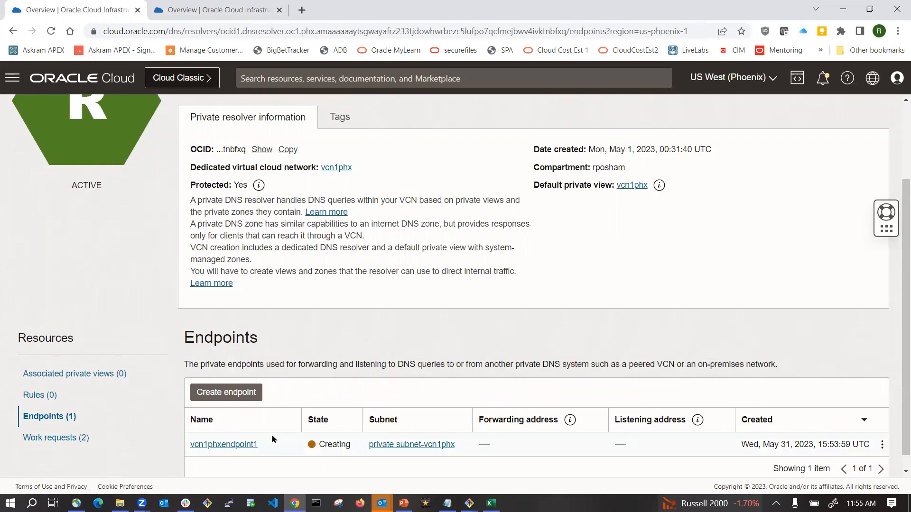
Start a forwarding rule on the Ashburn vcn1iad resolver, following the PowerPoint slide, and set its rule condition to Domains.
click(218, 5)
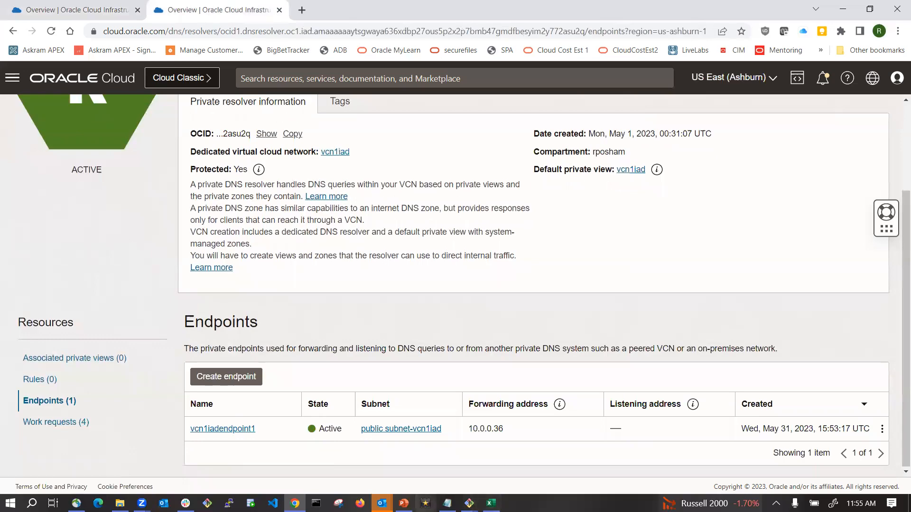
click(403, 503)
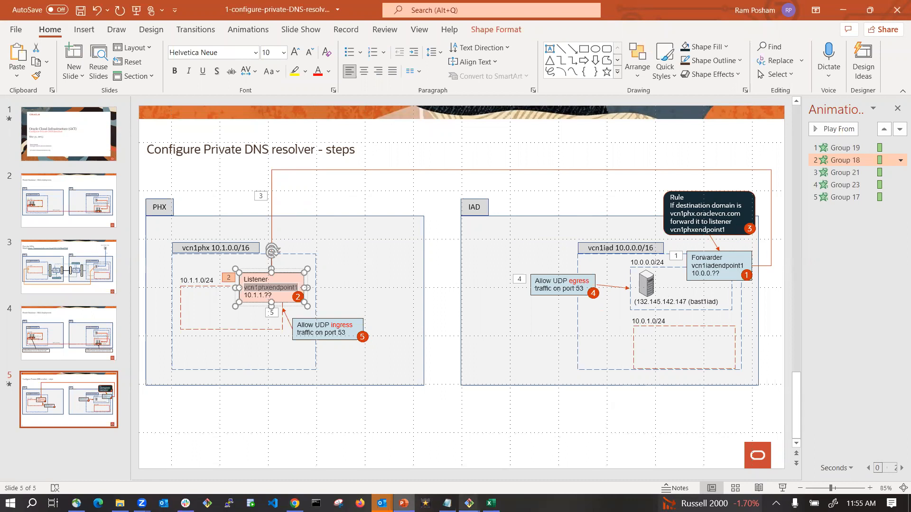
click(294, 503)
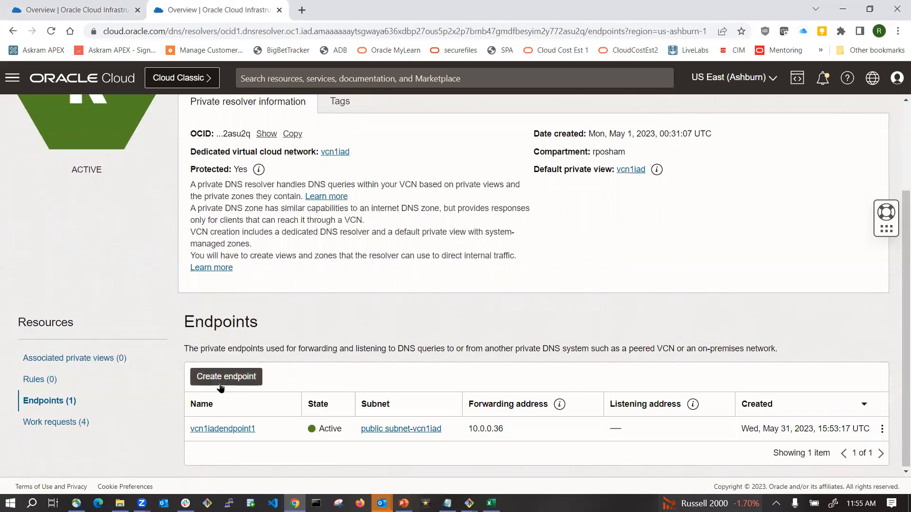
click(42, 380)
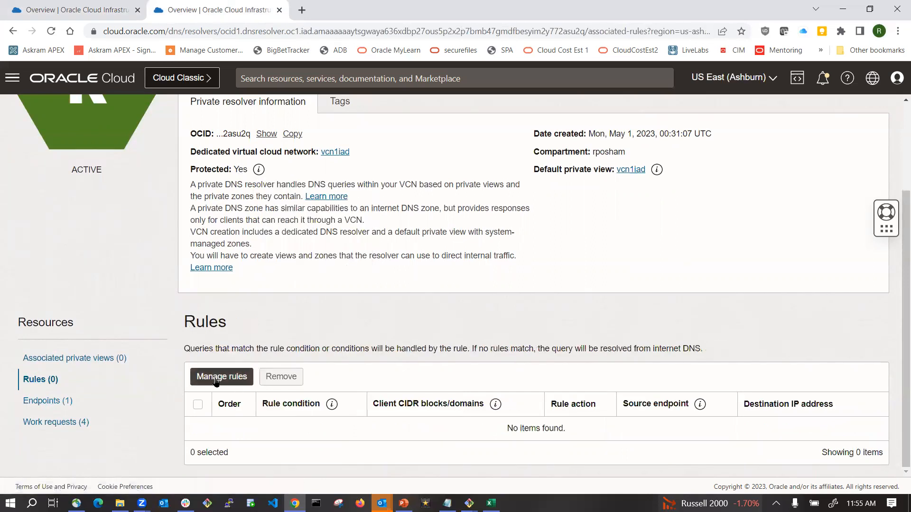
click(216, 379)
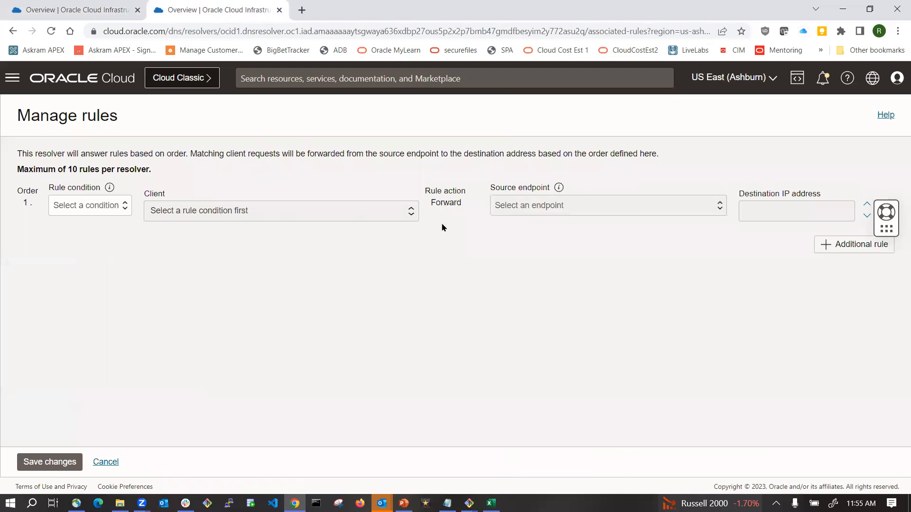
click(123, 206)
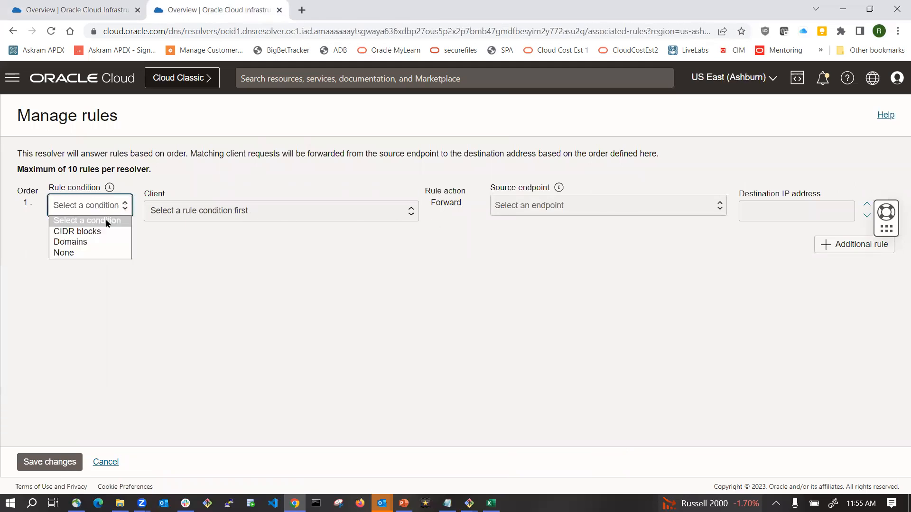
click(88, 243)
Add vcn1phx.oraclevcn.com as the rule's domain, copying it from the Rule box on the PowerPoint slide.
click(205, 210)
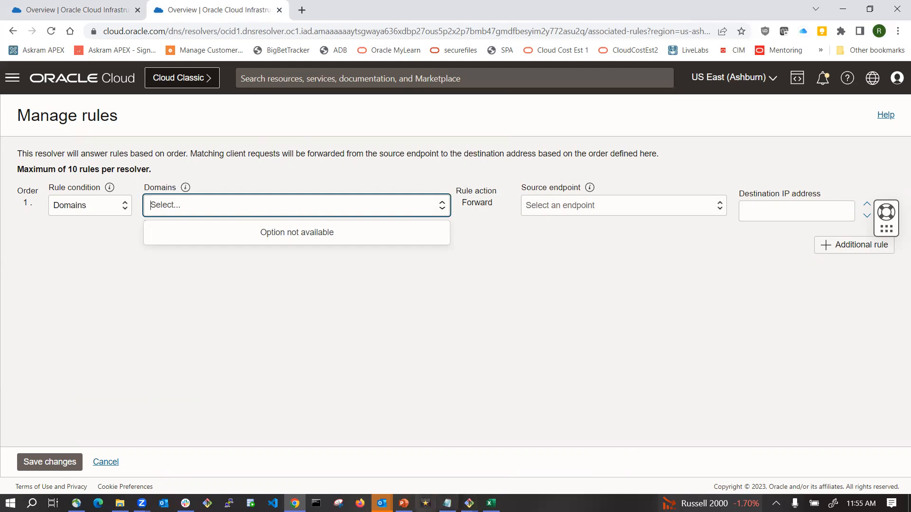
click(404, 503)
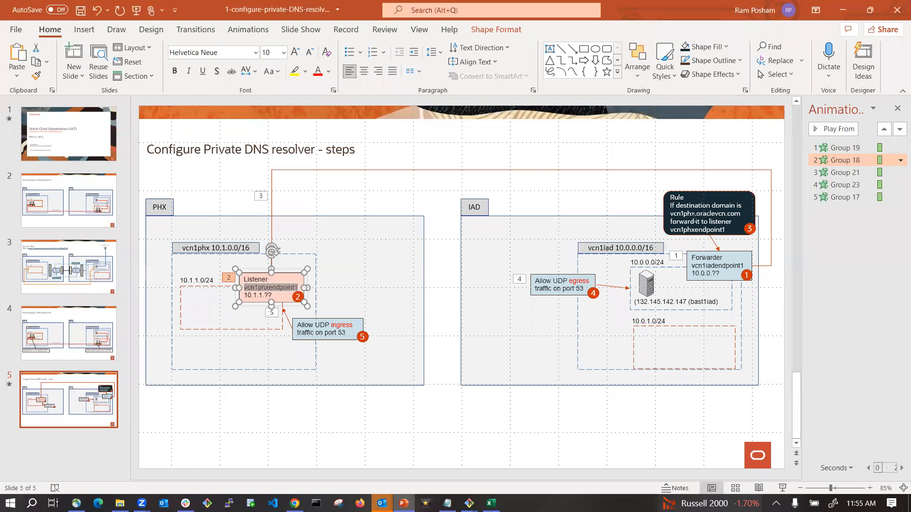
click(694, 214)
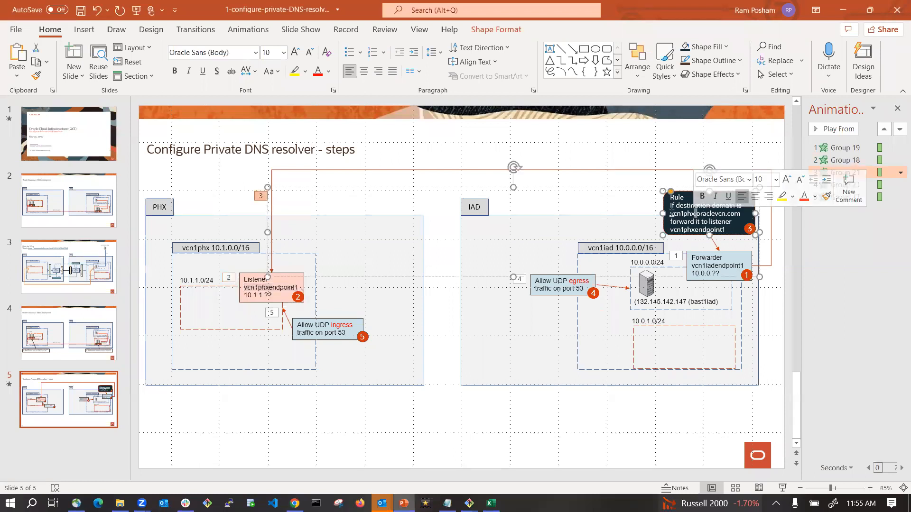
drag(670, 213, 742, 214)
key(ctrl+c)
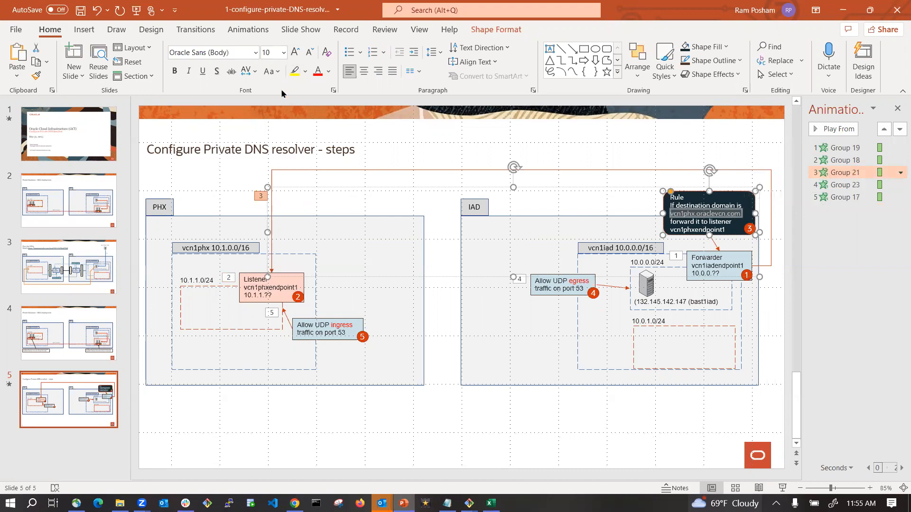
key(alt+Tab)
key(ctrl+v)
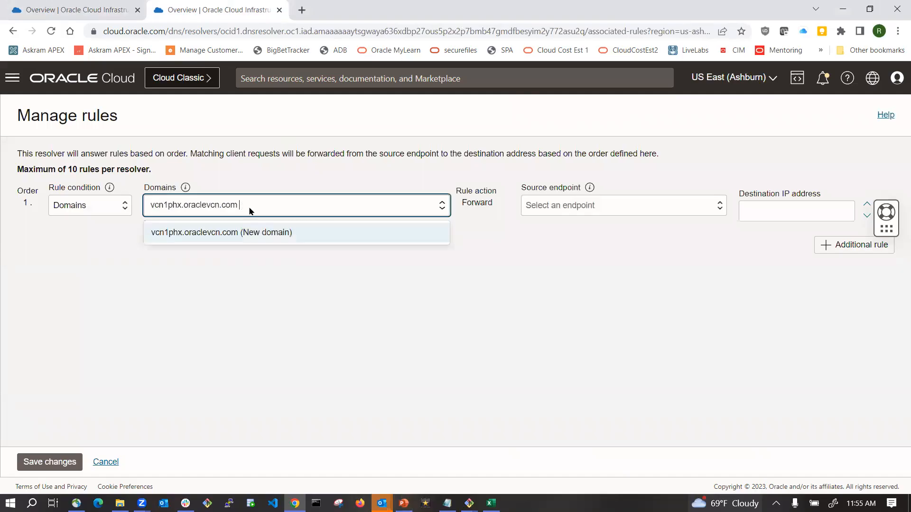
click(209, 234)
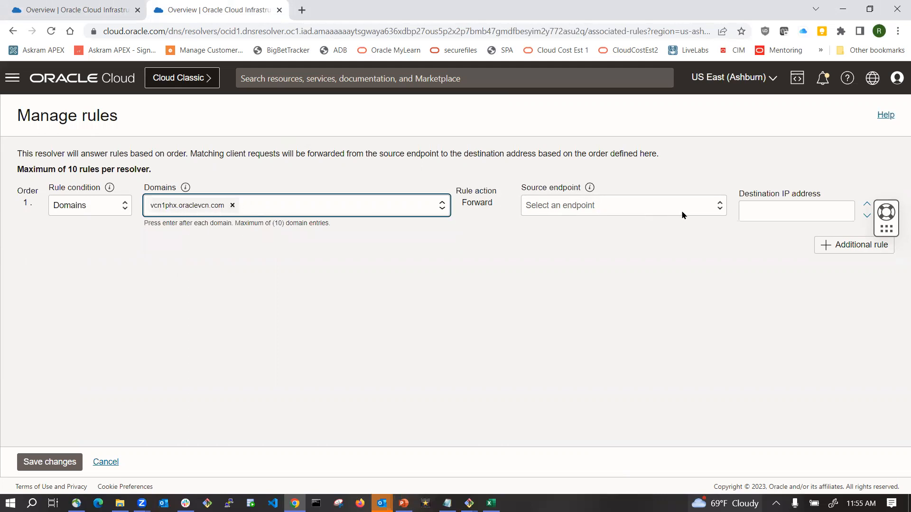
Set the source endpoint to vcn1iadendpoint1 and the destination IP to Phoenix listening address 10.1.1.217, and try to save the rule.
click(722, 207)
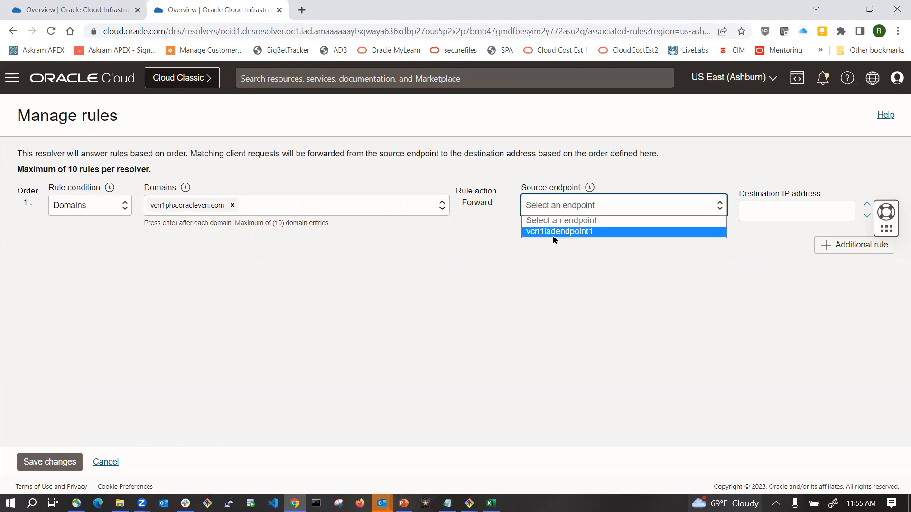
click(567, 233)
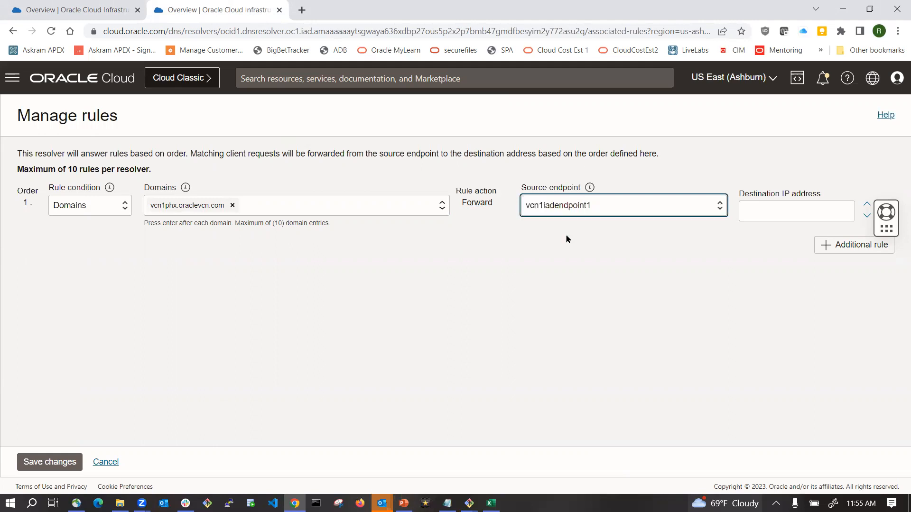
click(758, 210)
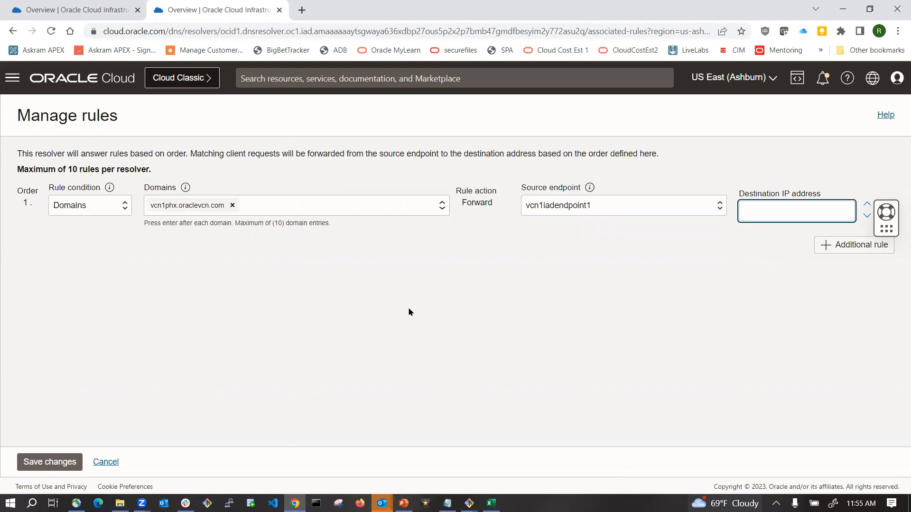
click(79, 9)
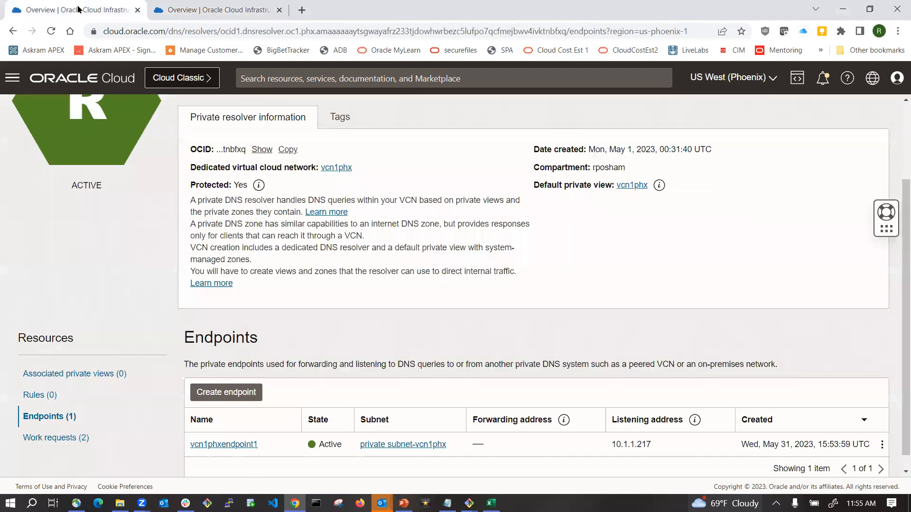
double_click(624, 445)
key(ctrl+c)
click(227, 10)
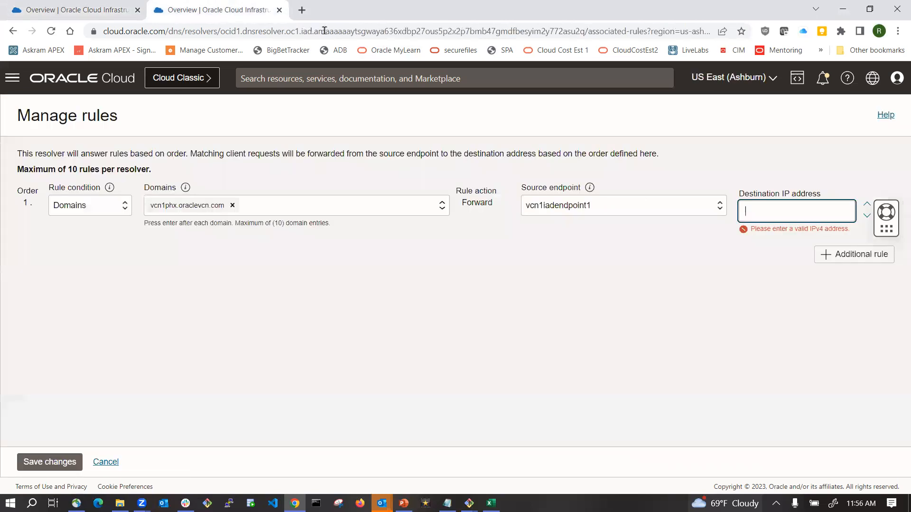
key(ctrl+v)
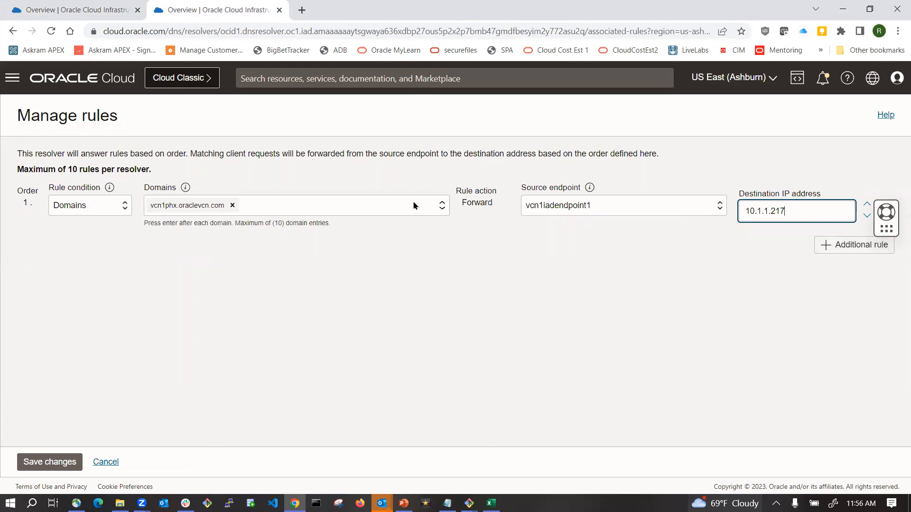
click(52, 462)
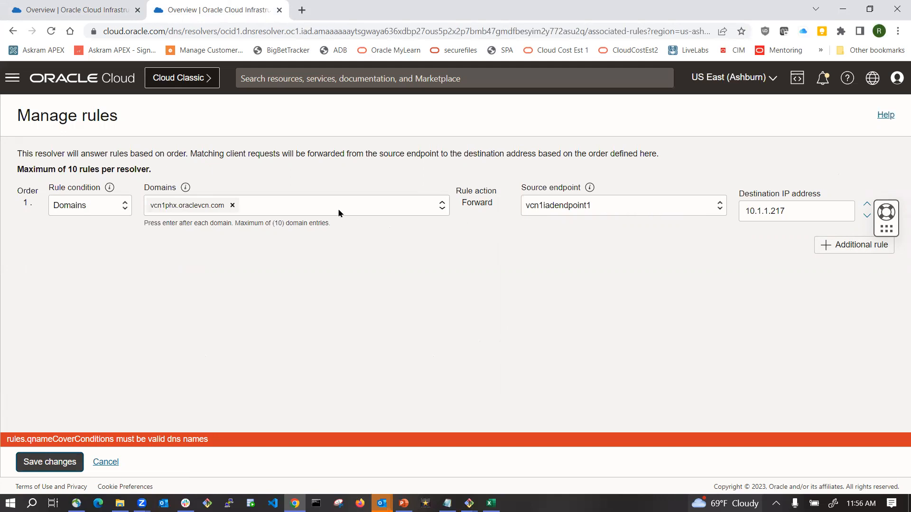
Examine the rule's condition, domain and source endpoint settings for the cause of the invalid DNS name error.
click(290, 205)
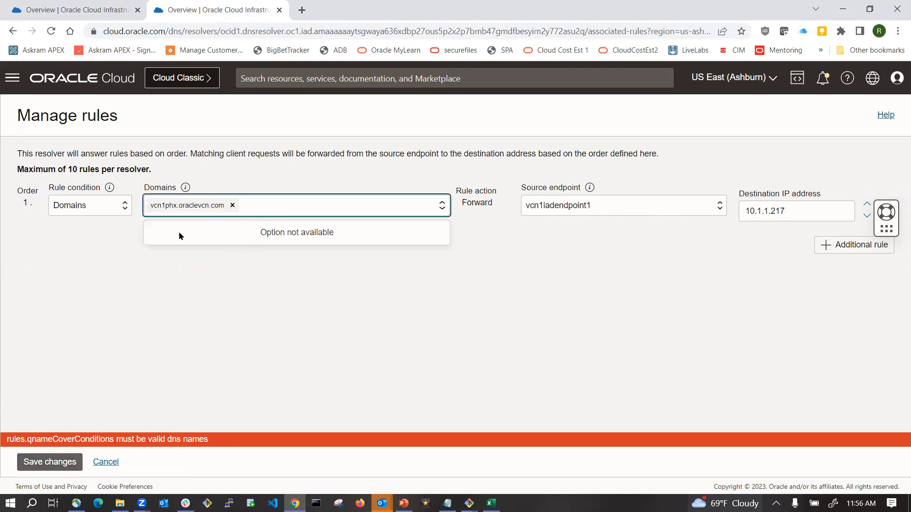
click(126, 208)
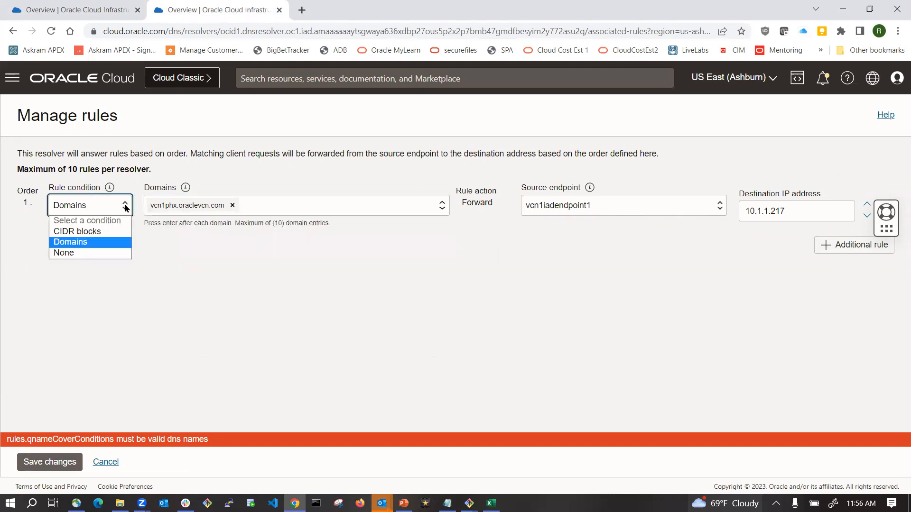
click(126, 209)
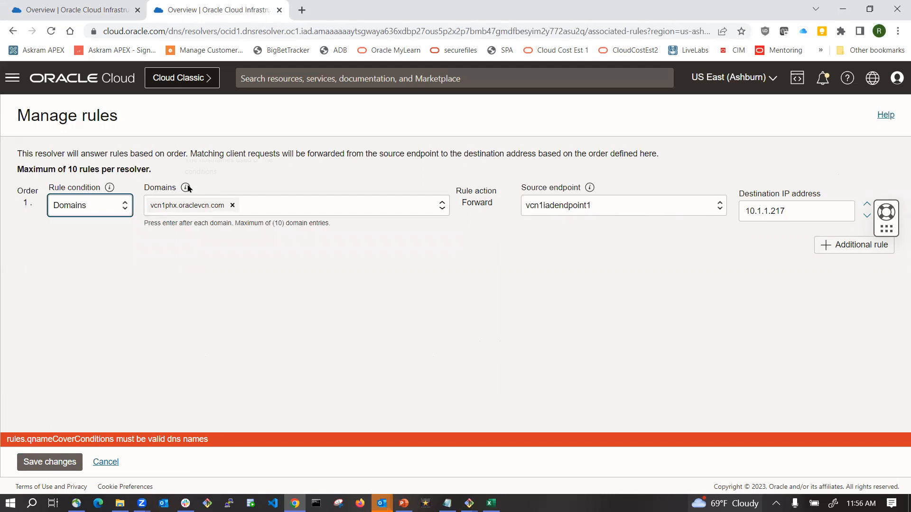
mouse_move(186, 188)
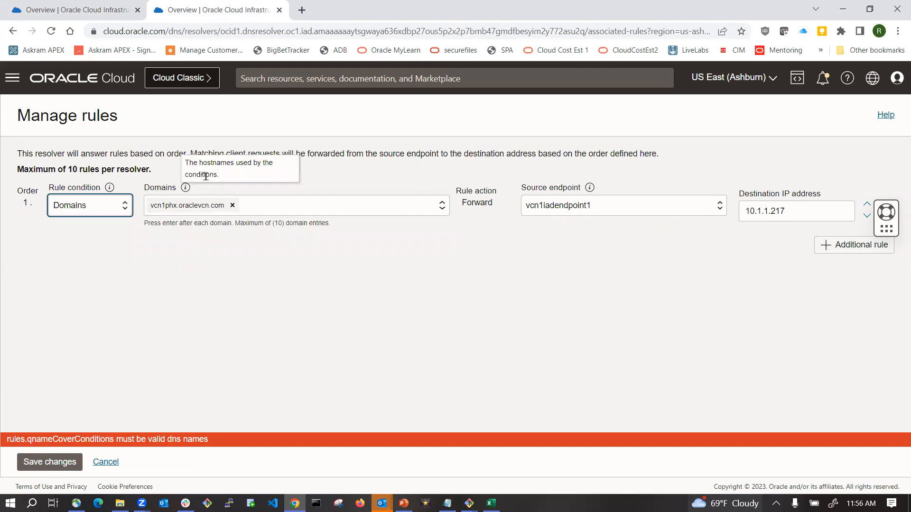
click(201, 269)
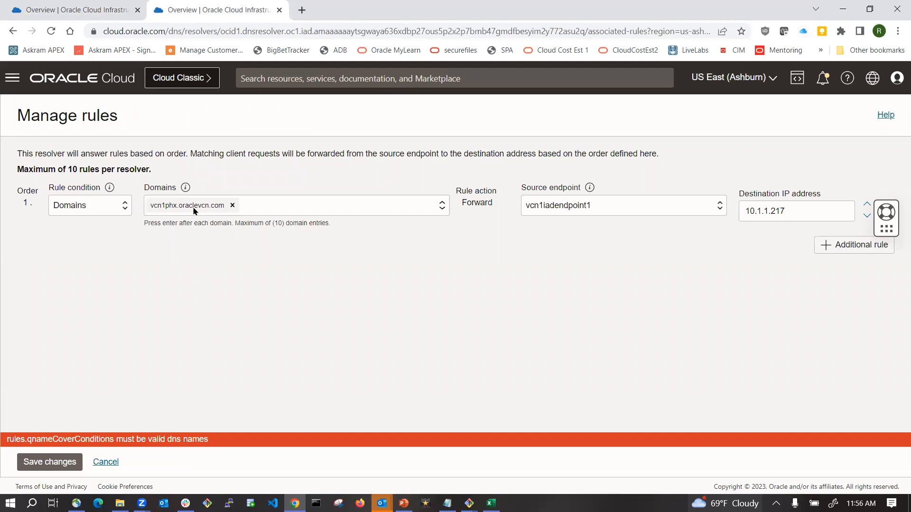
mouse_move(184, 192)
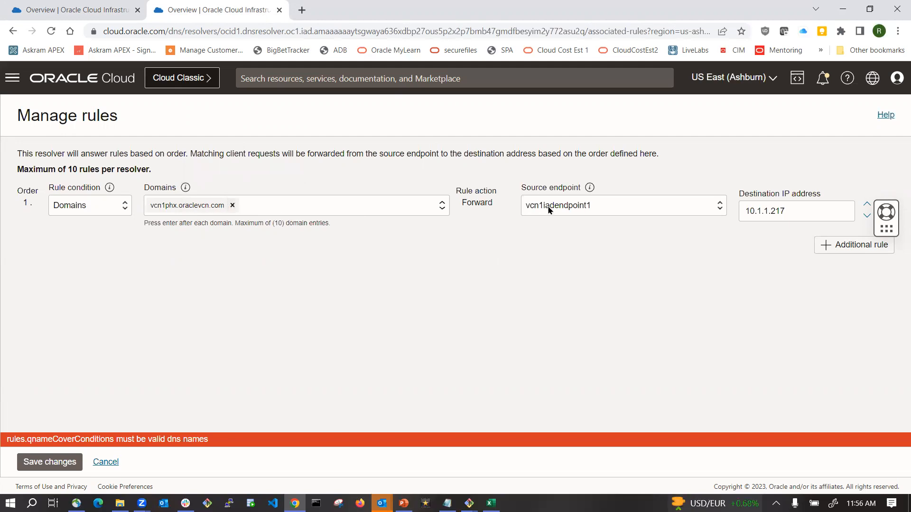
click(566, 211)
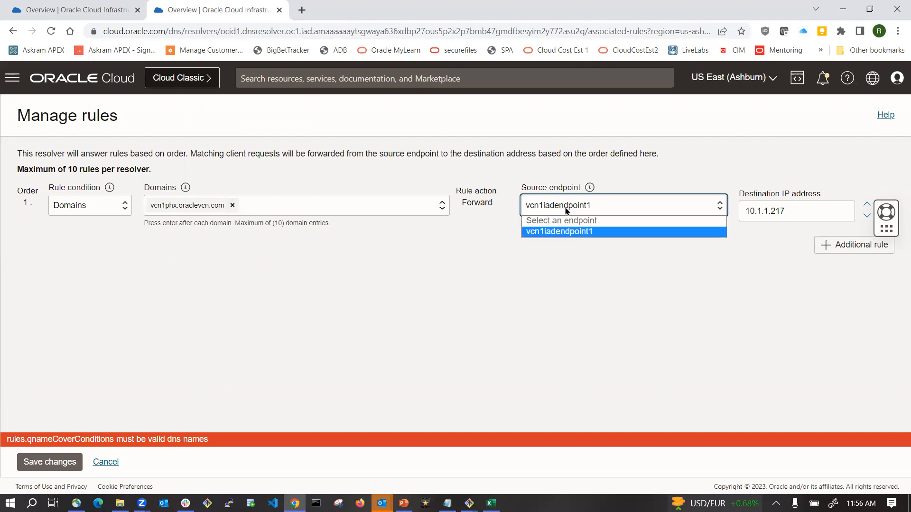
click(566, 211)
Remove vcn1phx.oraclevcn.com from the rule's domains and recheck the domain in the Rule box on the PowerPoint slide.
click(255, 203)
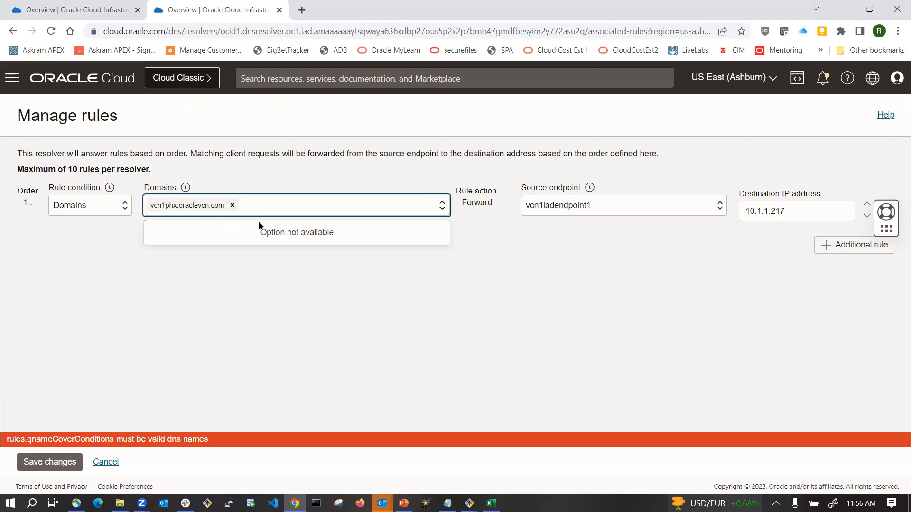
click(232, 205)
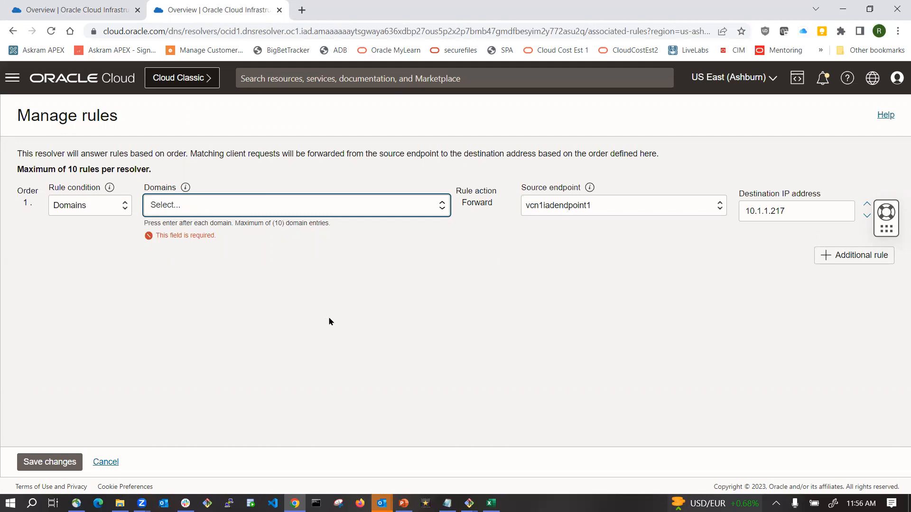
key(alt+Tab)
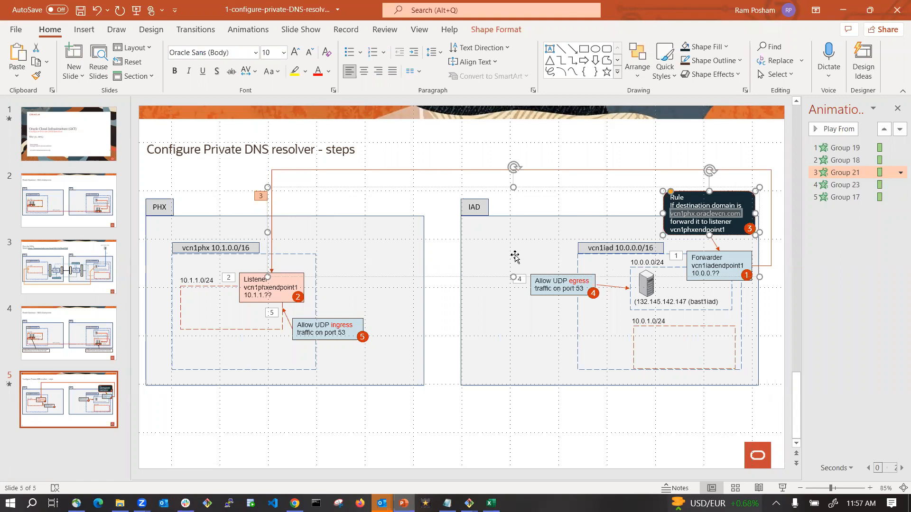
key(alt+Tab)
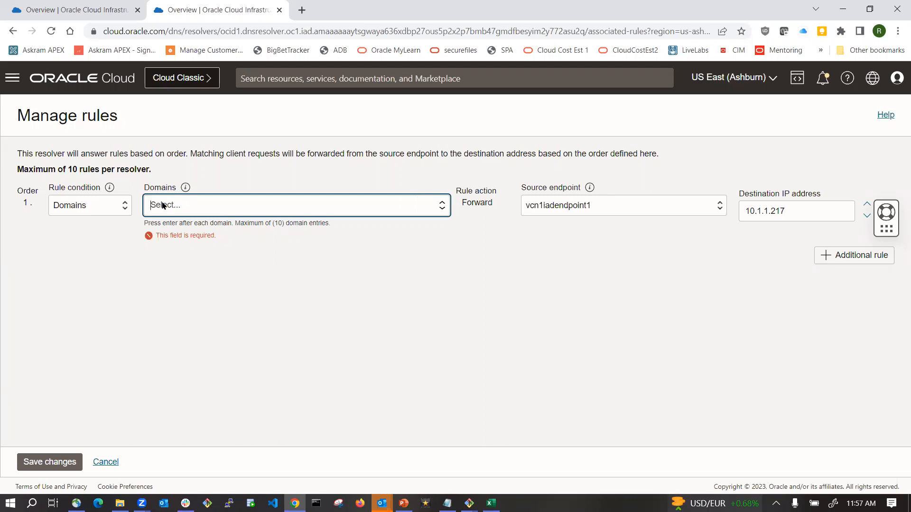
Open the salesphx DB system in Phoenix and copy vcn1phx.oraclevcn.com from its full host domain name.
click(54, 13)
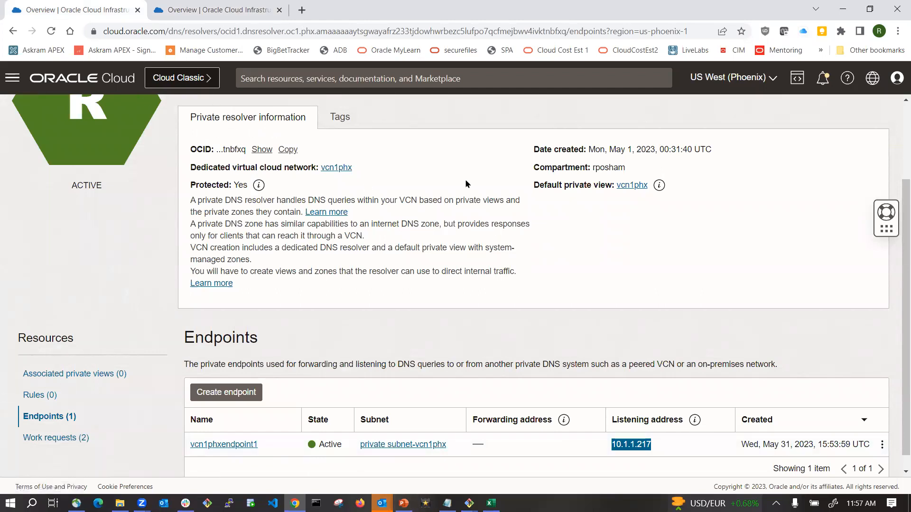
click(100, 81)
click(294, 201)
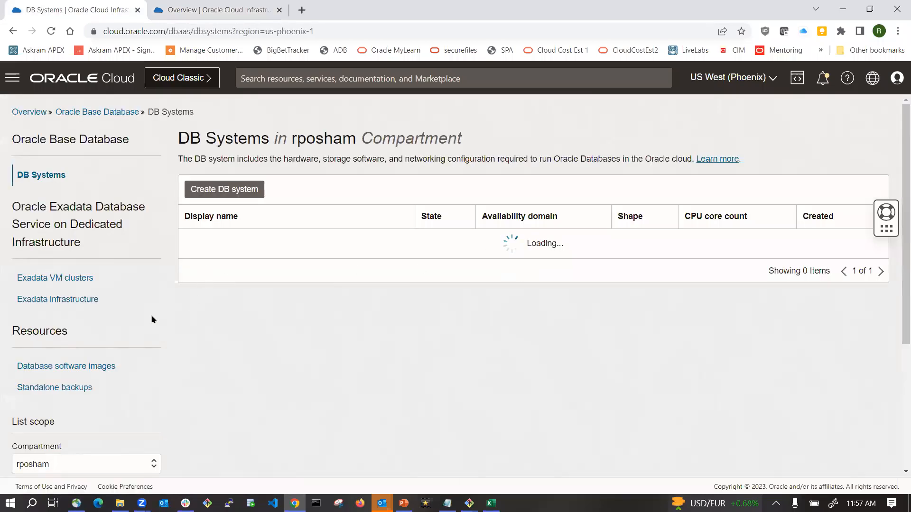
click(193, 247)
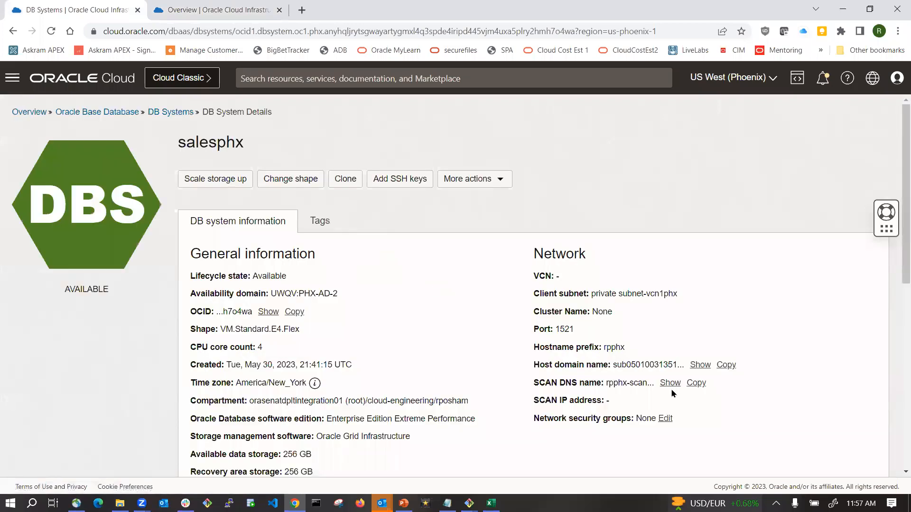
click(700, 364)
drag(681, 365, 768, 366)
key(ctrl+c)
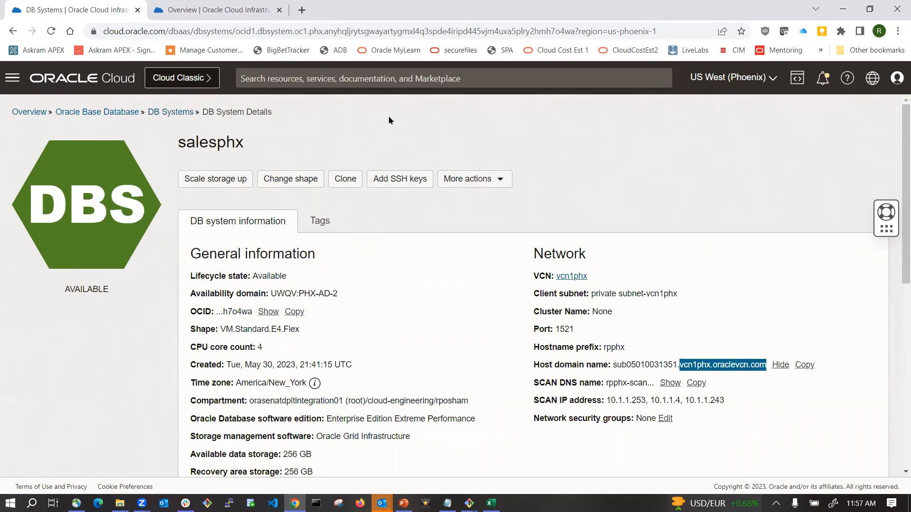
Add the copied vcn1phx.oraclevcn.com as the domain of the Ashburn forwarding rule and save the rule changes.
click(194, 8)
click(184, 208)
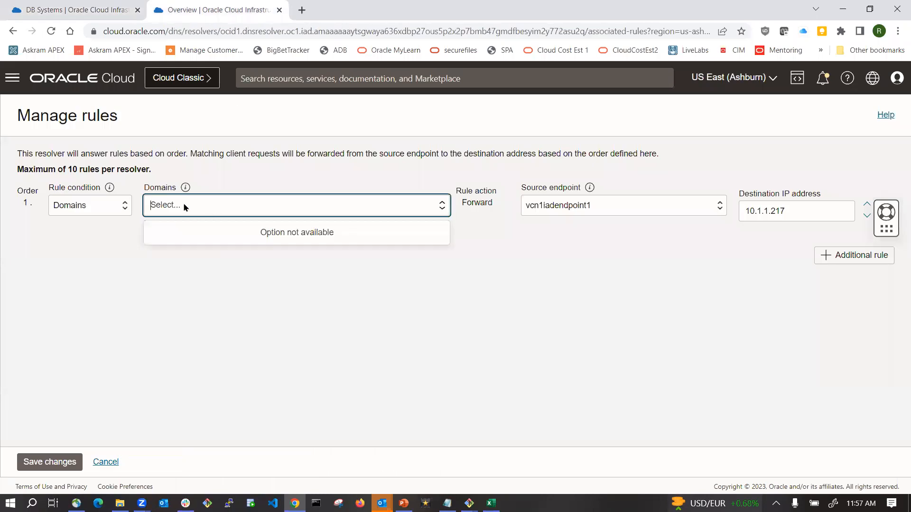
key(ctrl+v)
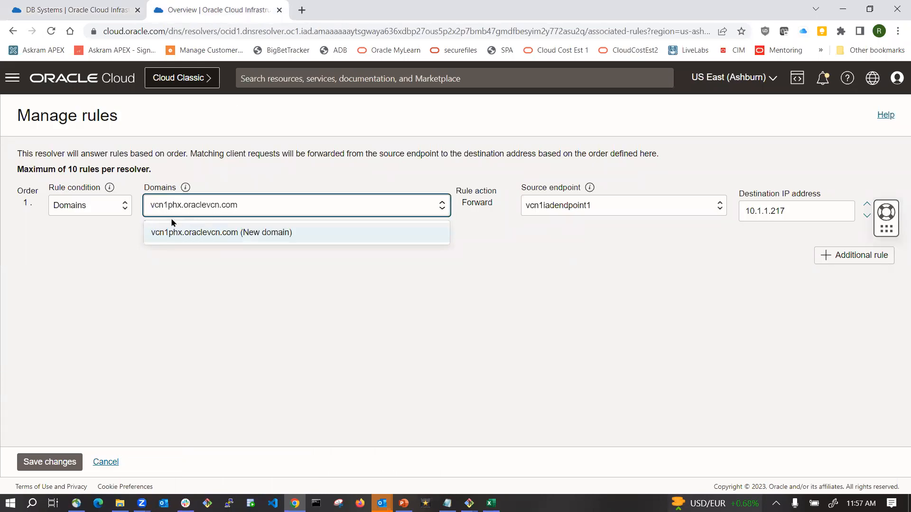
click(175, 235)
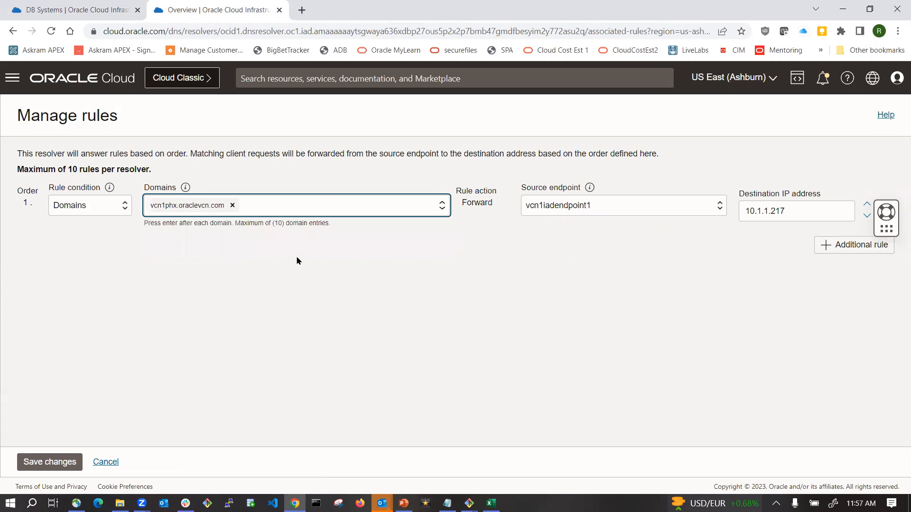
key(BackSpace)
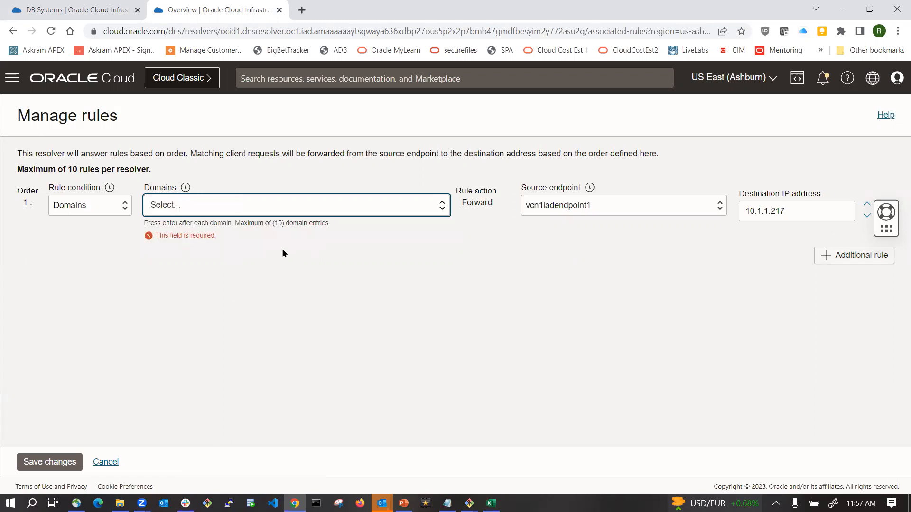
key(ctrl+v)
click(197, 235)
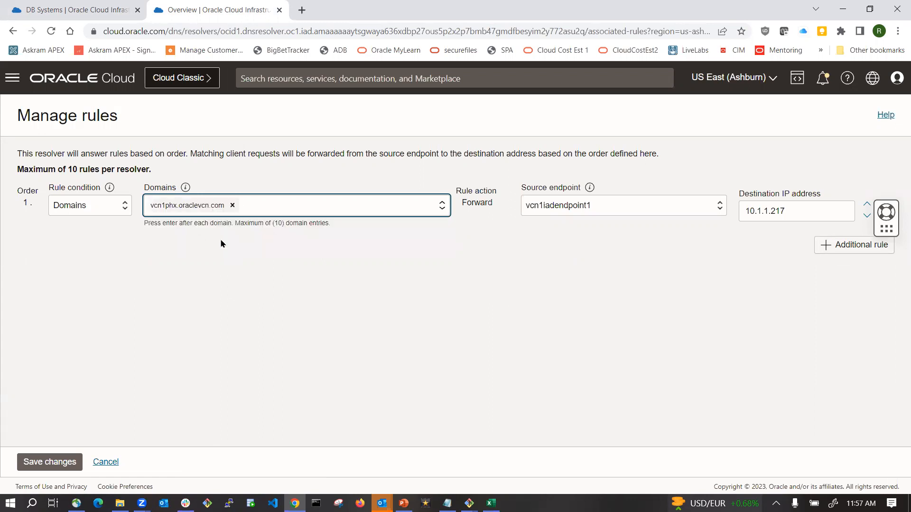
click(47, 463)
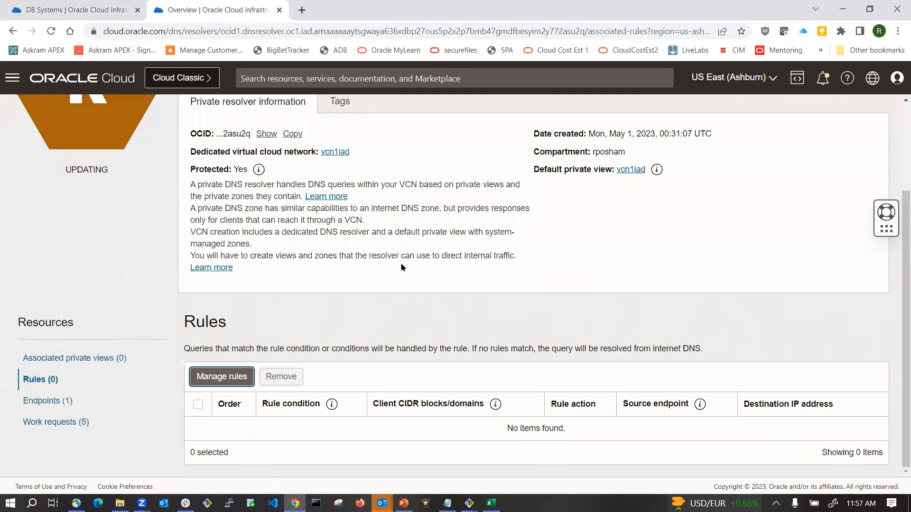
Review the Ashburn vcn1iad resolver's status and endpoints, and check the remaining configuration steps on the PowerPoint slide.
scroll(198, 265, up, 3)
scroll(256, 266, down, 3)
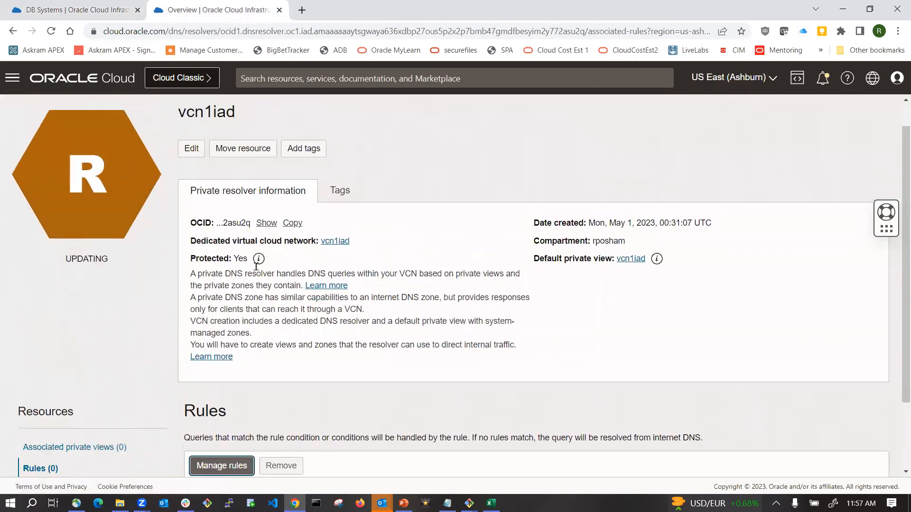
click(45, 401)
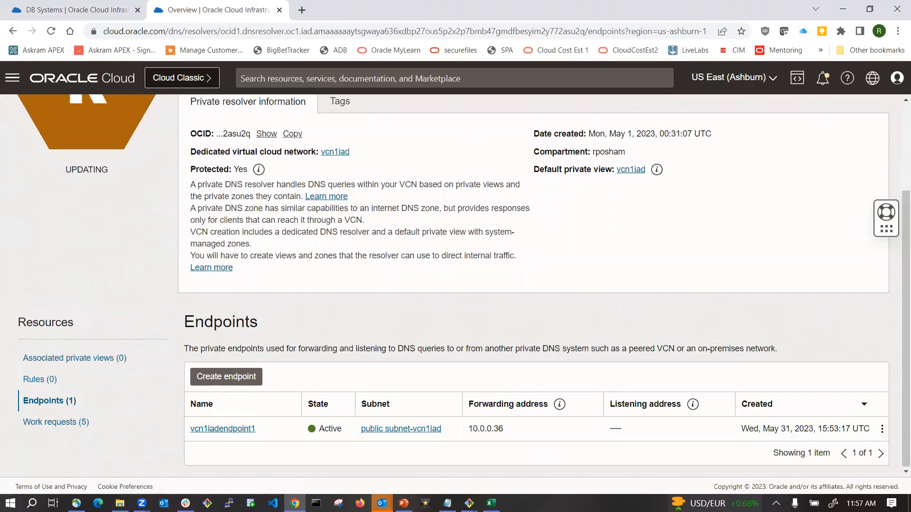
click(404, 503)
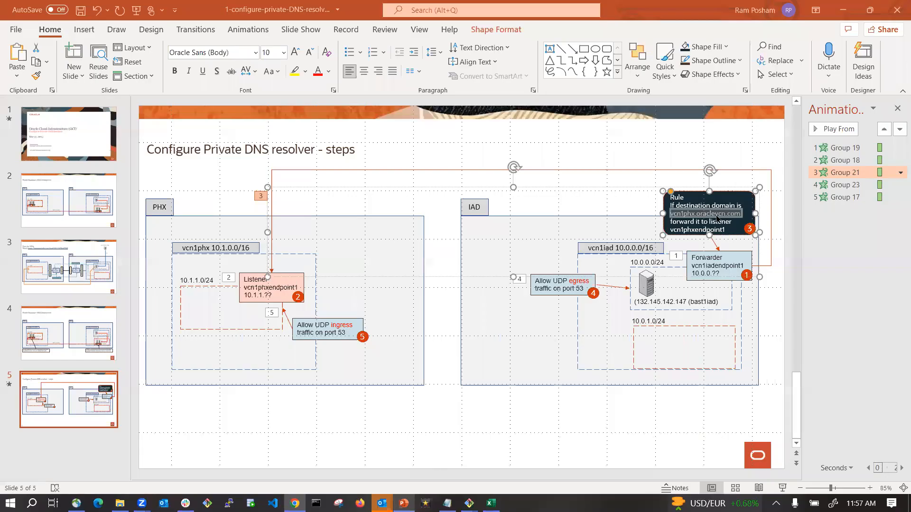
click(738, 240)
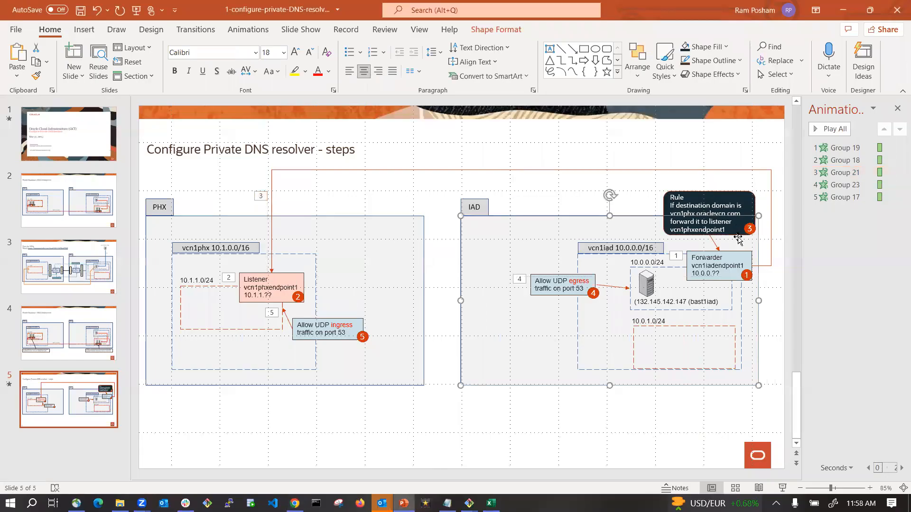
click(747, 194)
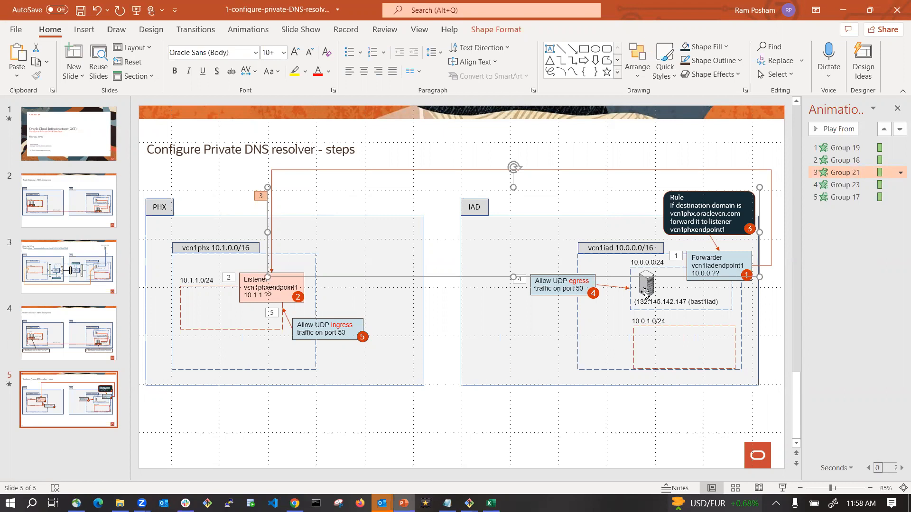
click(295, 503)
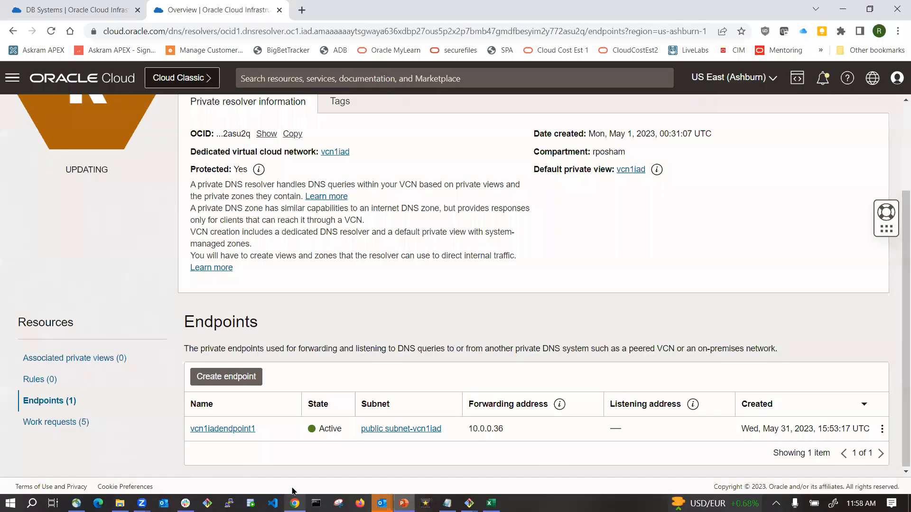
Open the egress rules of the Default Security List for vcn1iad through the 10.0.0.0/24 public subnet of the Ashburn VCN.
click(132, 91)
click(122, 220)
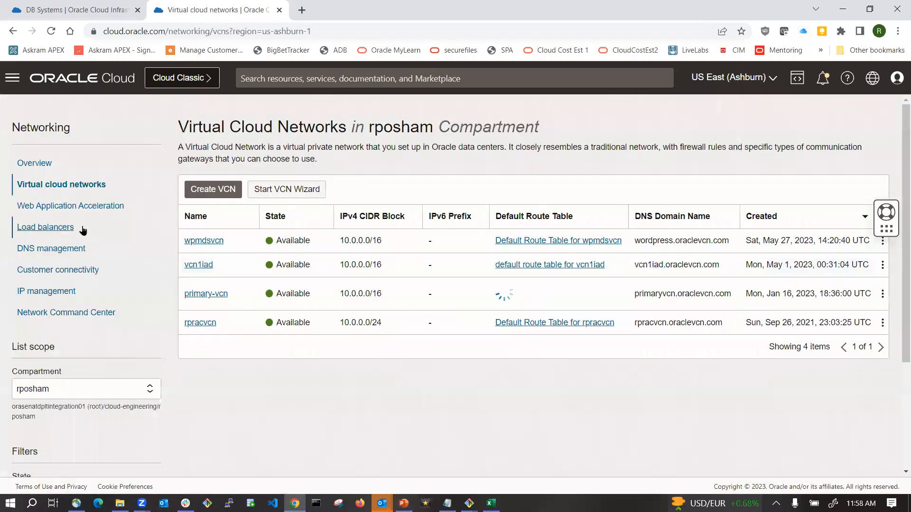
click(208, 264)
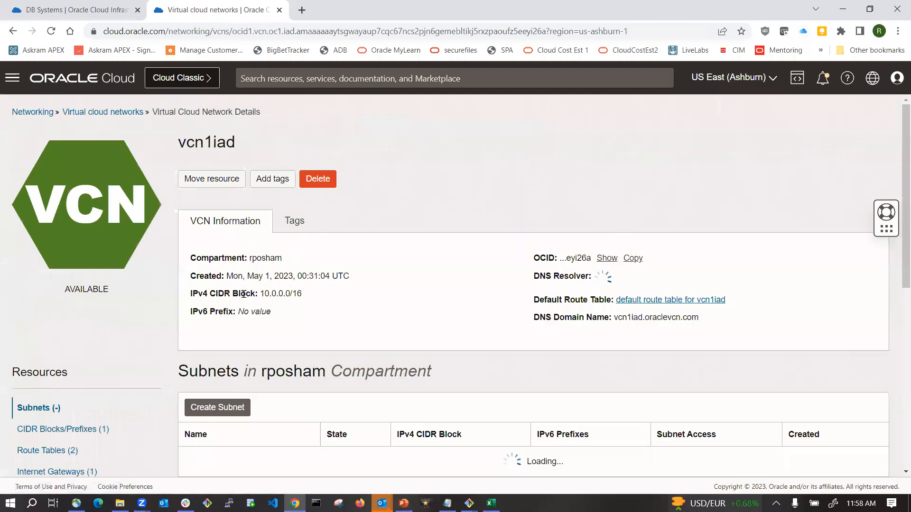
click(228, 453)
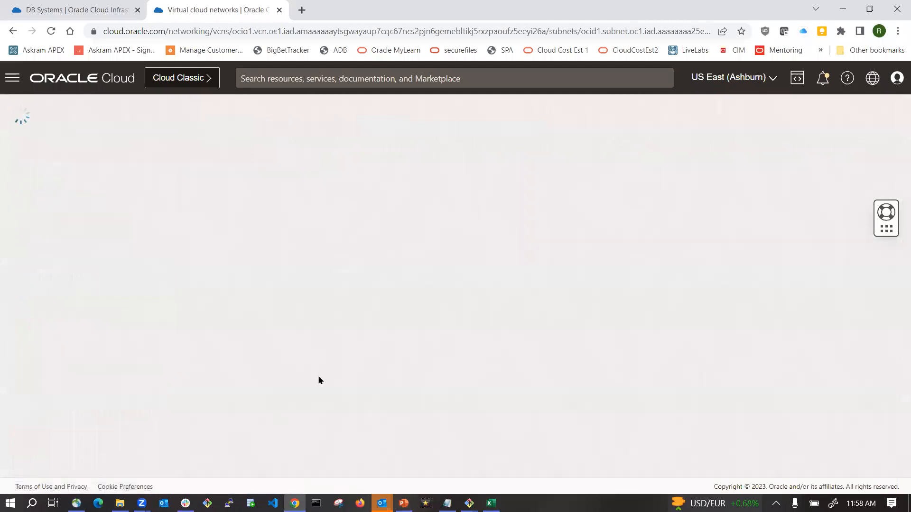
scroll(318, 380, down, 1)
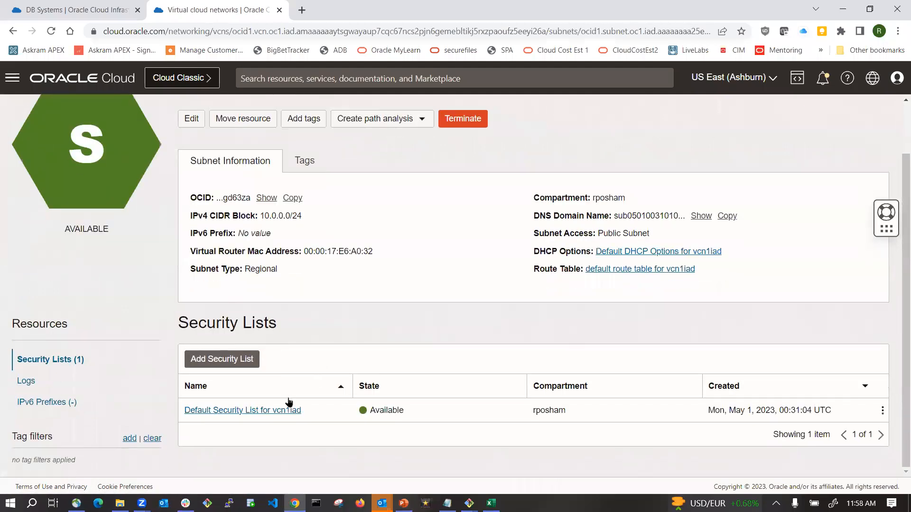
click(245, 411)
scroll(310, 388, down, 3)
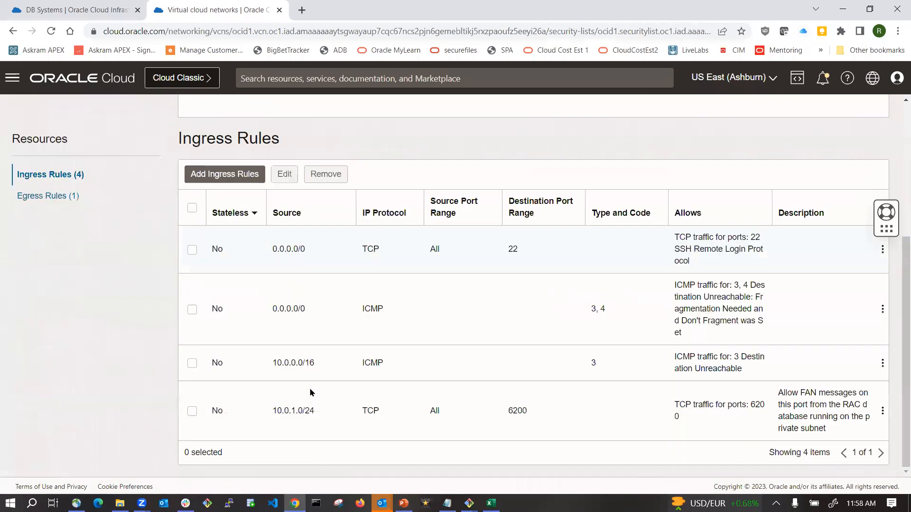
click(41, 197)
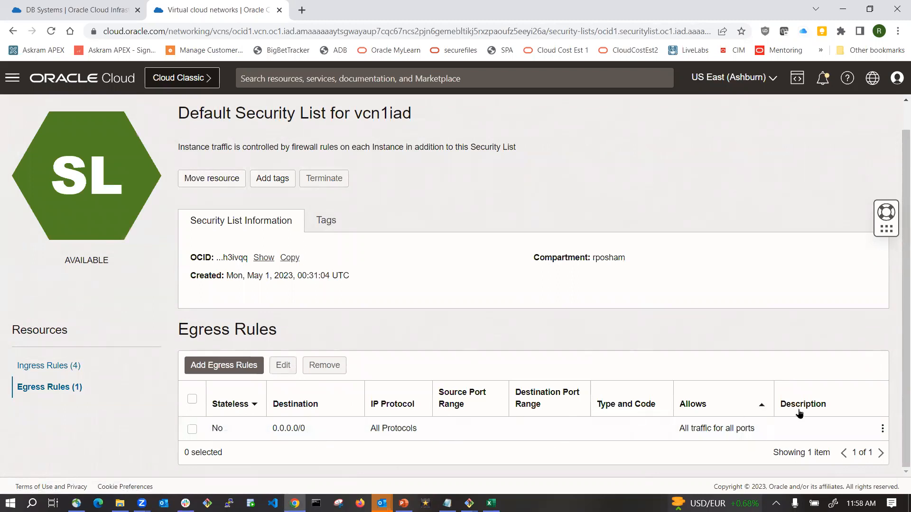
Start a new egress rule with destination CIDR 10.1.1.0/24, checking the Phoenix subnet on the PowerPoint slide.
click(226, 367)
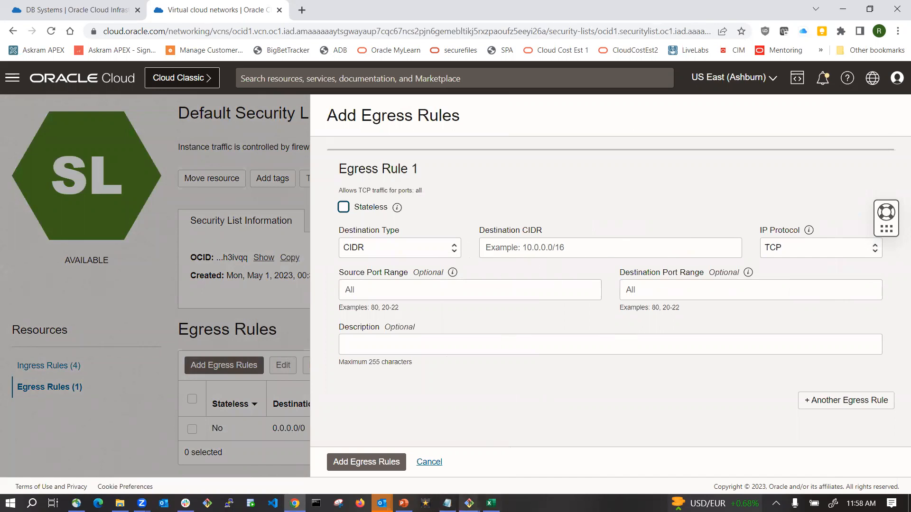
click(403, 503)
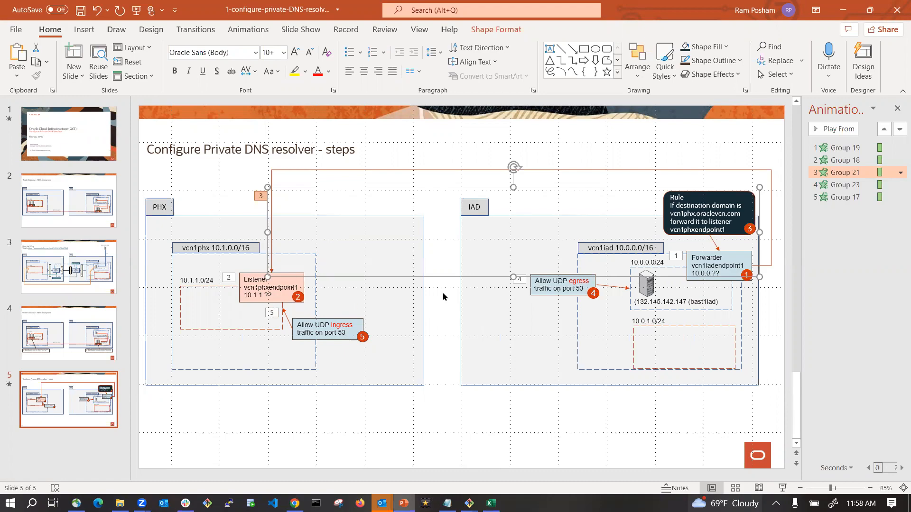
key(alt+Tab)
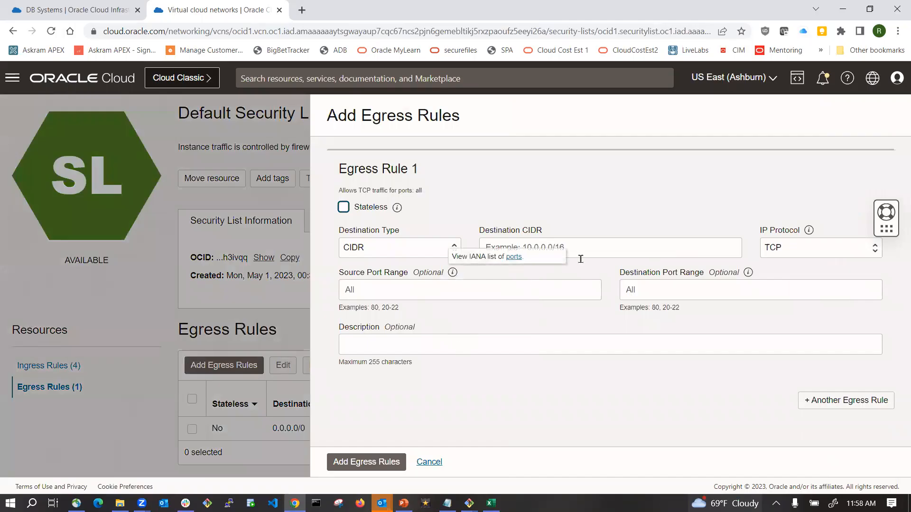
click(598, 244)
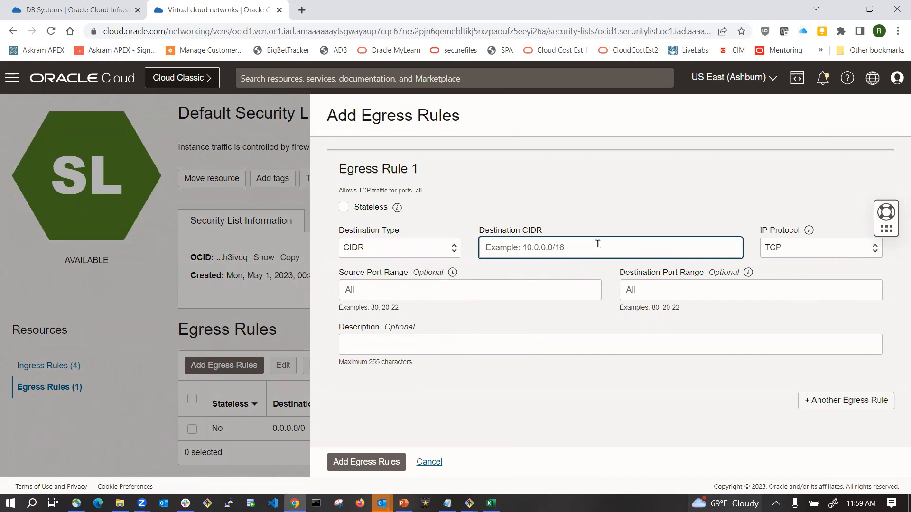
text(10.1.1.0)
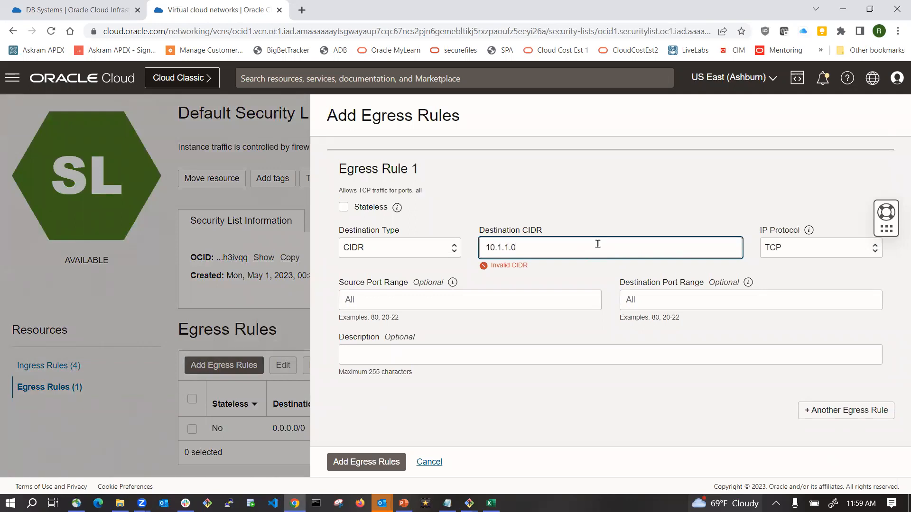
text(/24)
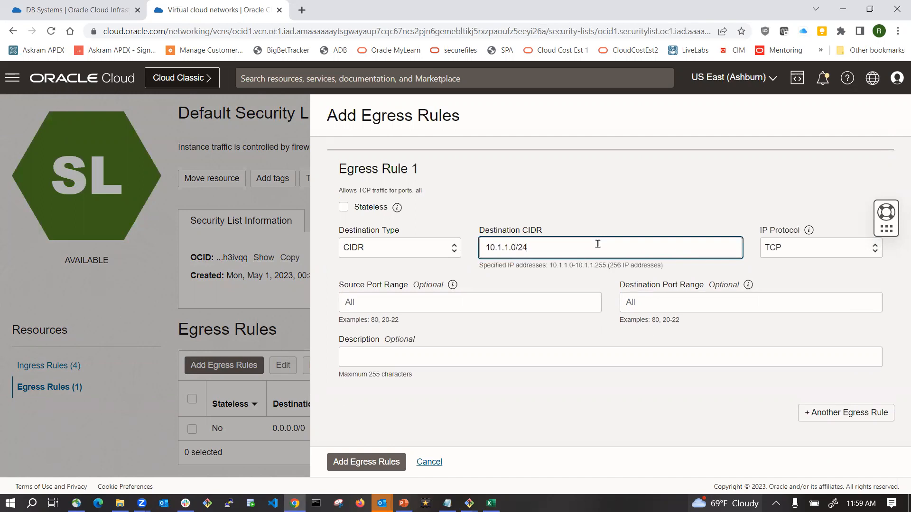
Set the egress rule's protocol to UDP, describe it as "allow UDP traffic to the private subnet in PHX region", and add the rule.
click(876, 246)
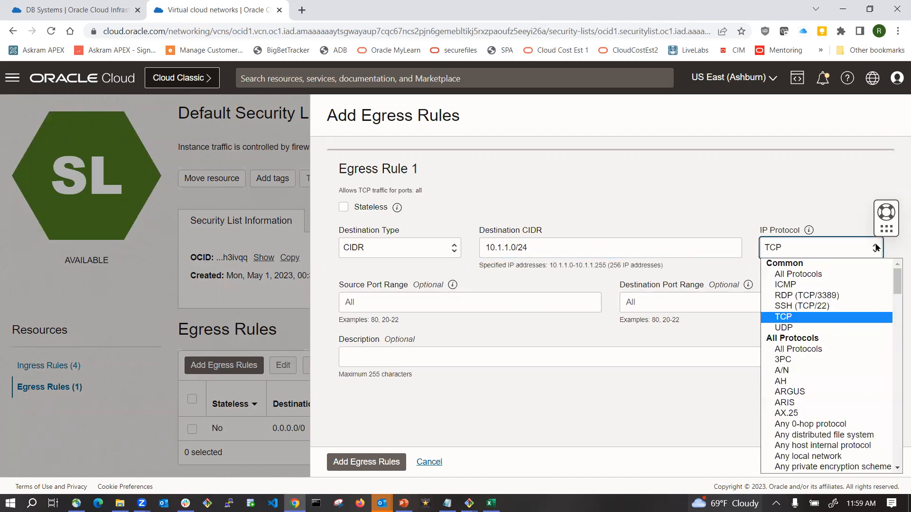
click(809, 328)
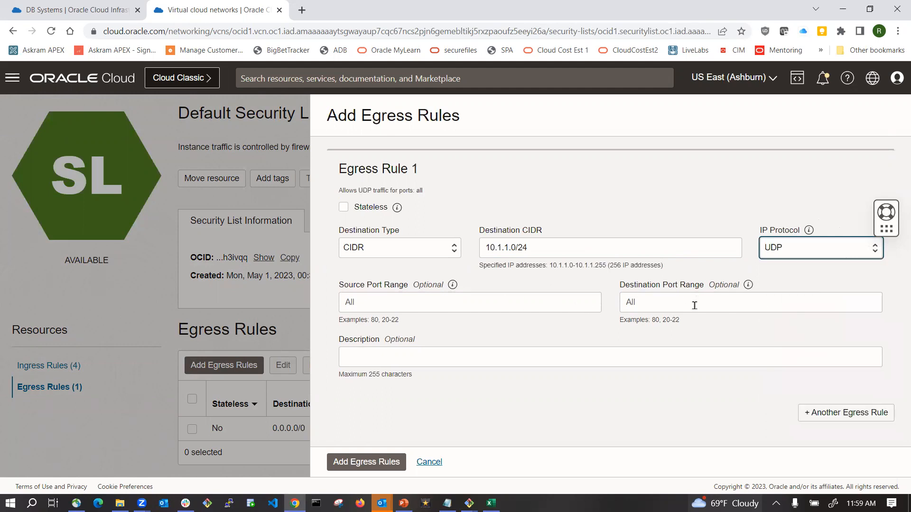
click(524, 363)
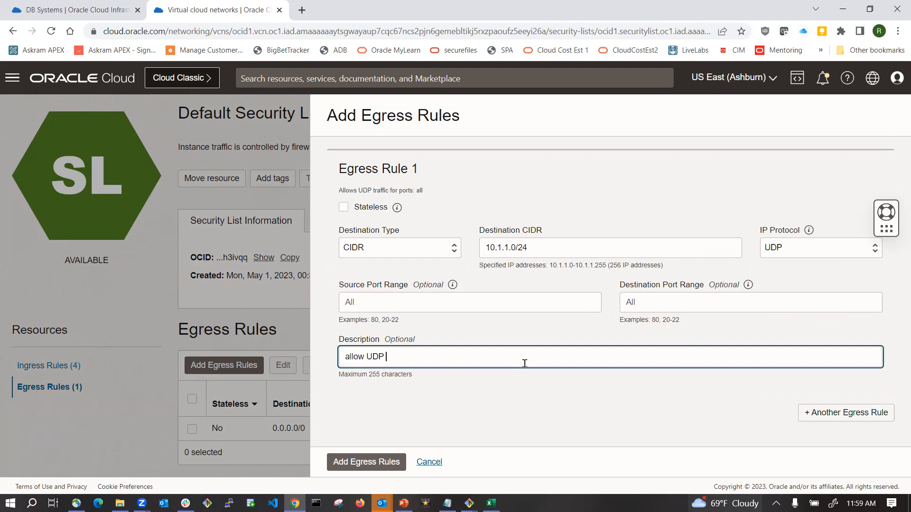
text(allow UDP traffic to)
text(the private subne)
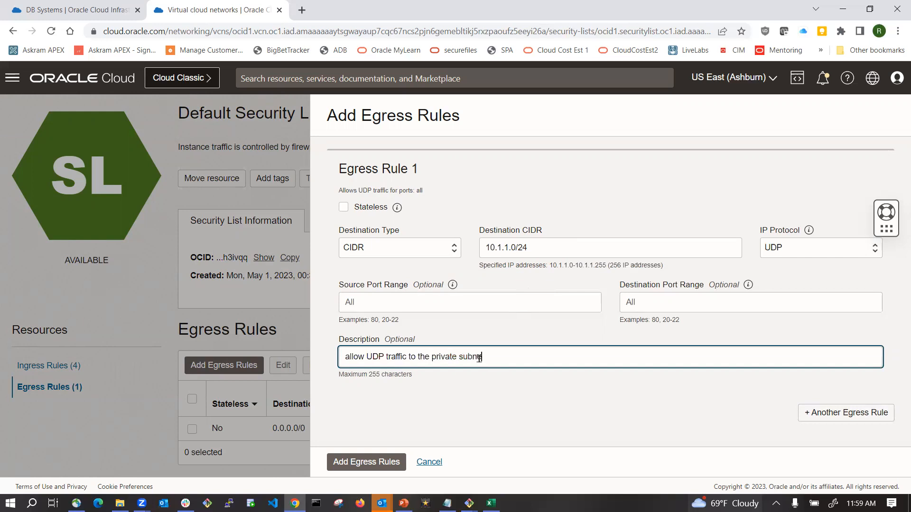
text(t in PHX region)
click(380, 465)
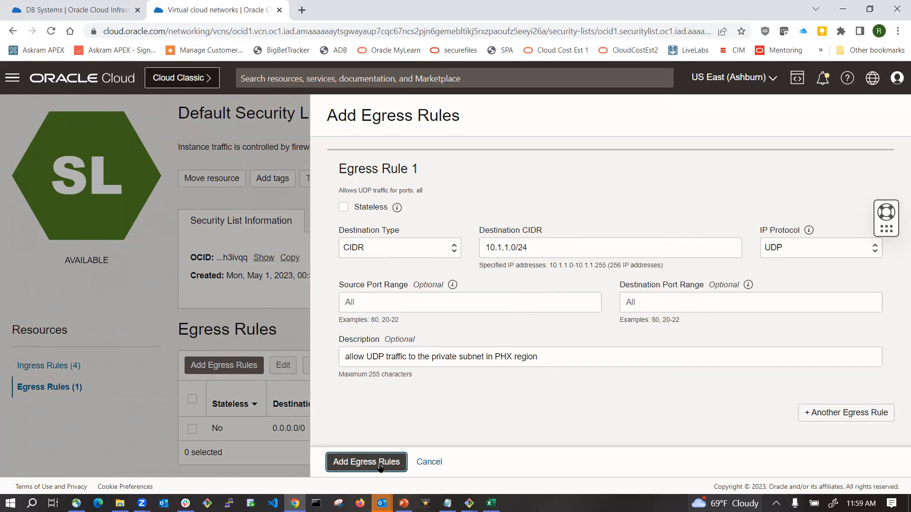
scroll(512, 322, down, 1)
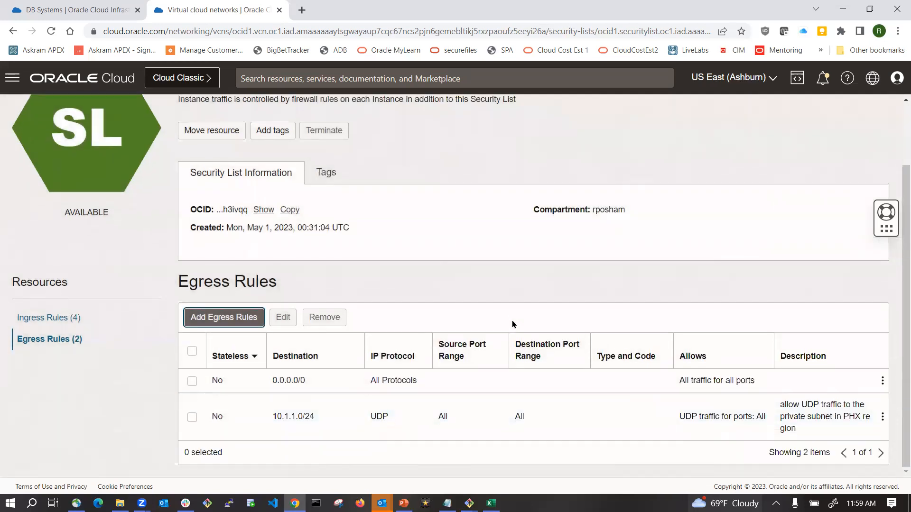
Check the UDP ingress step for the Phoenix private subnet on the PowerPoint slide and return to the Oracle Cloud console.
click(66, 8)
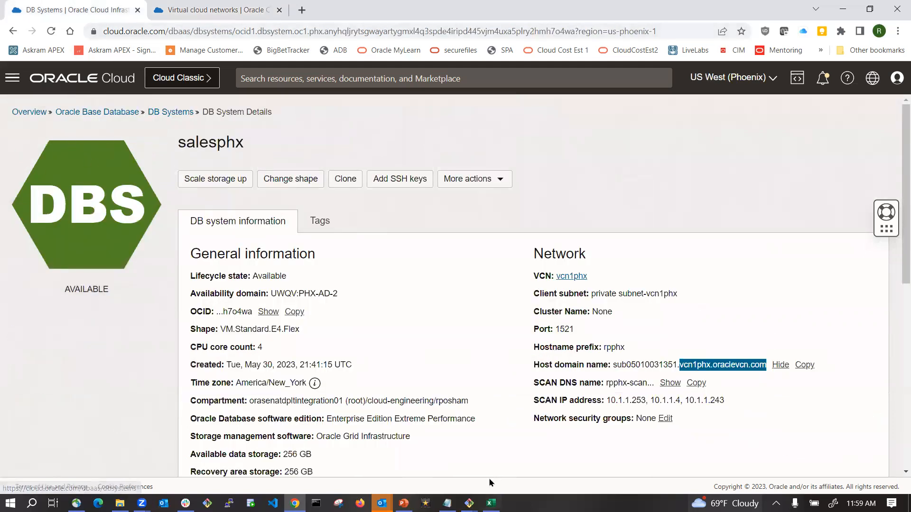
click(404, 504)
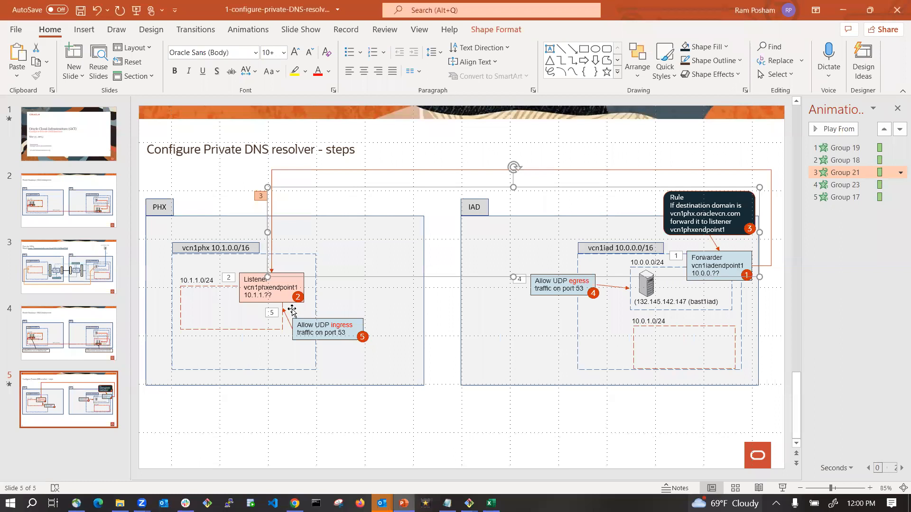
click(338, 340)
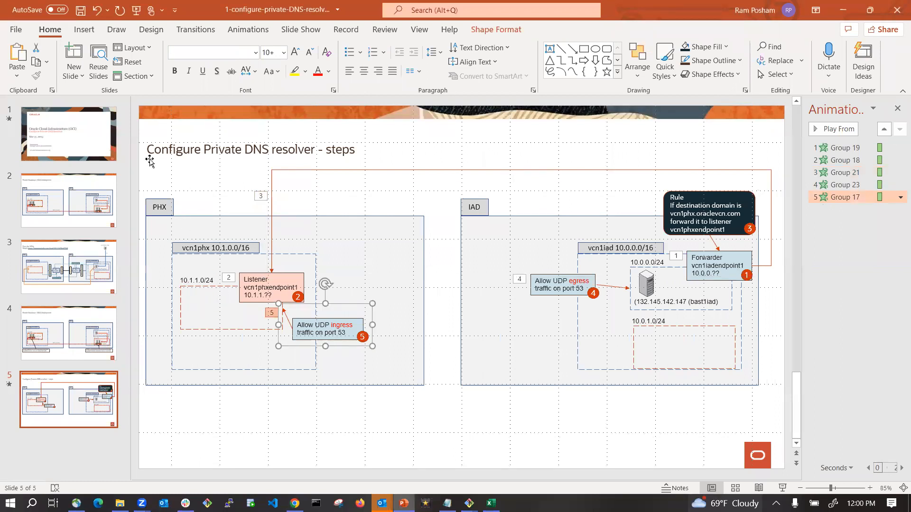
key(alt+Tab)
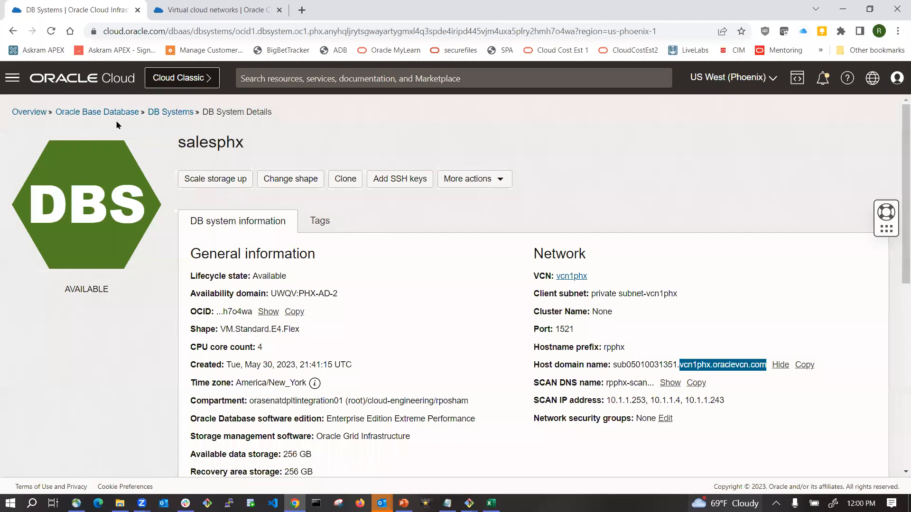
Open the security list for private subnet-vcn1phx through the 10.1.1.0/24 private subnet of the Phoenix VCN.
click(99, 84)
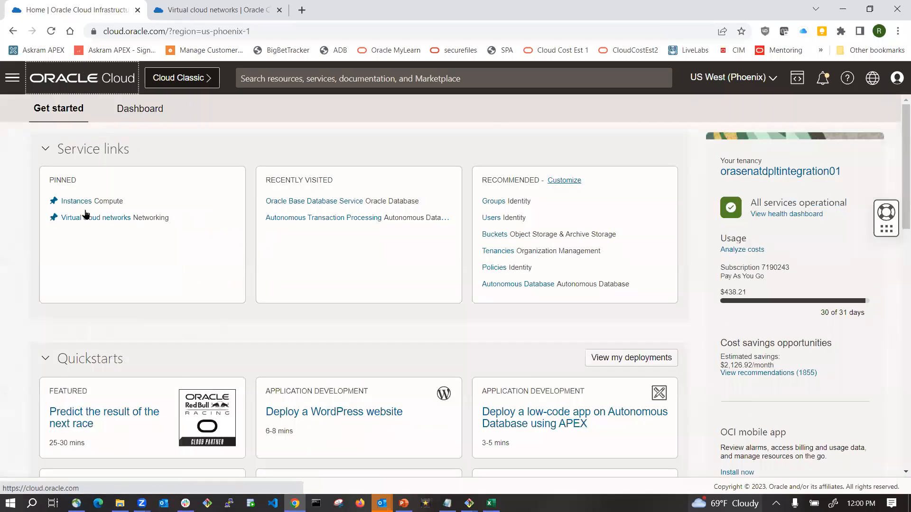
click(89, 217)
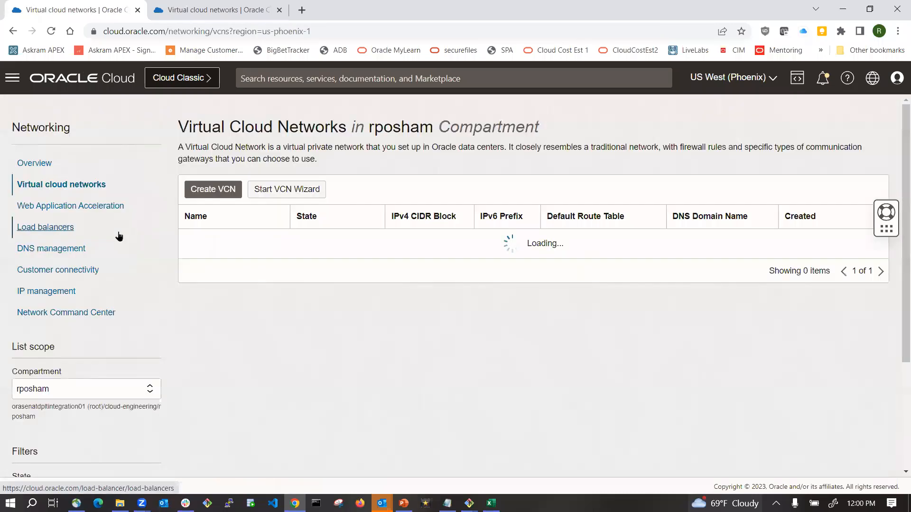
click(199, 241)
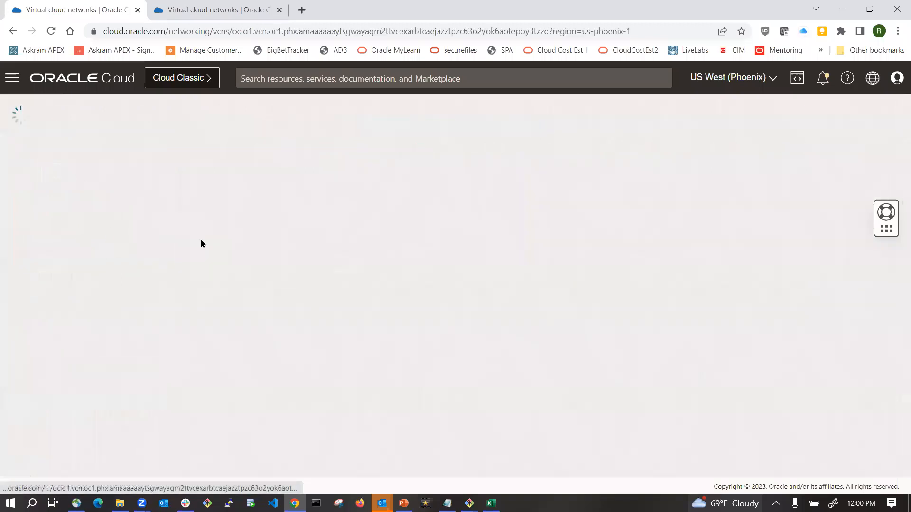
scroll(234, 362, down, 4)
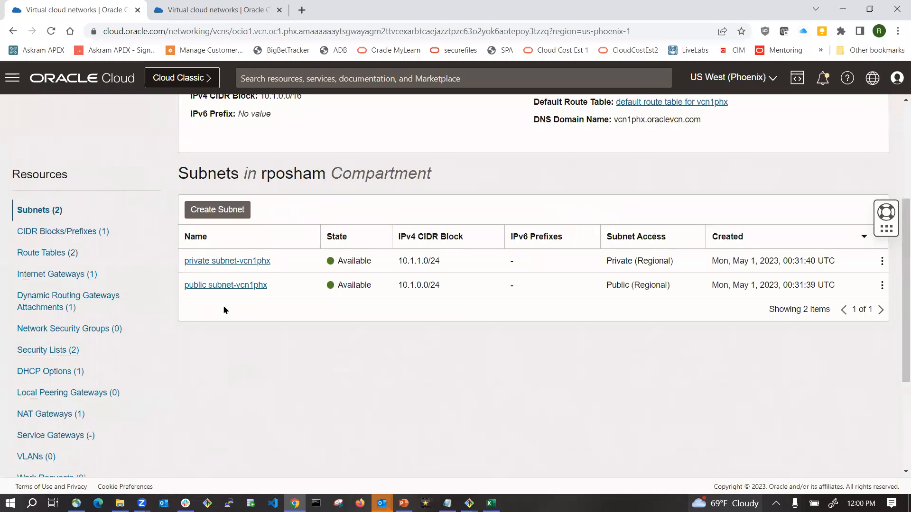
click(216, 258)
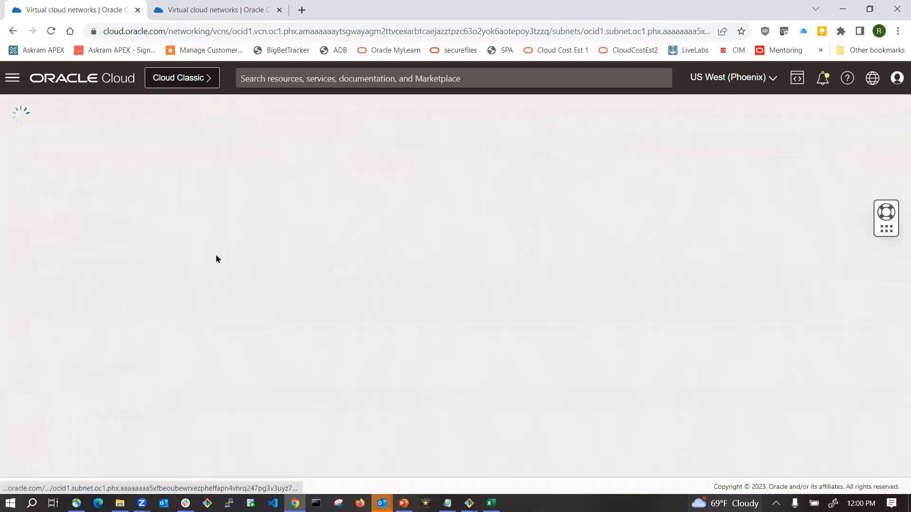
scroll(264, 397, down, 1)
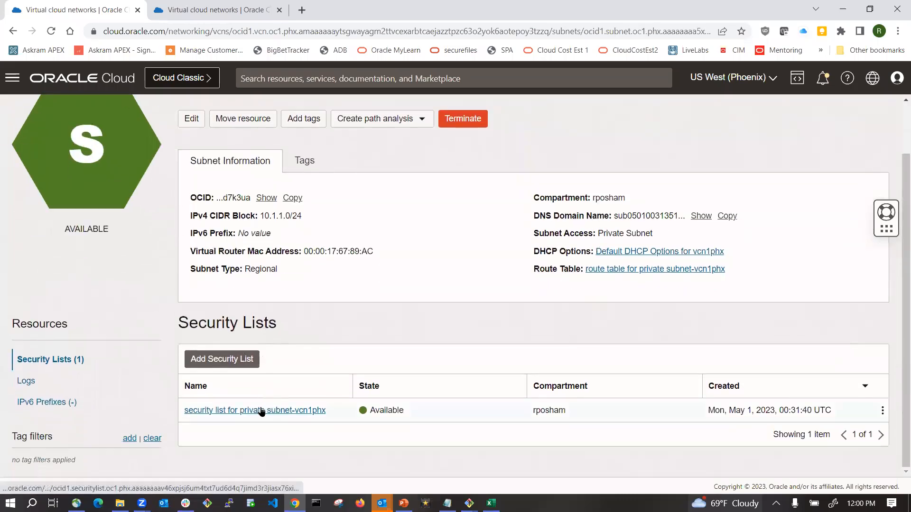
click(261, 409)
scroll(228, 367, down, 1)
scroll(228, 367, down, 1)
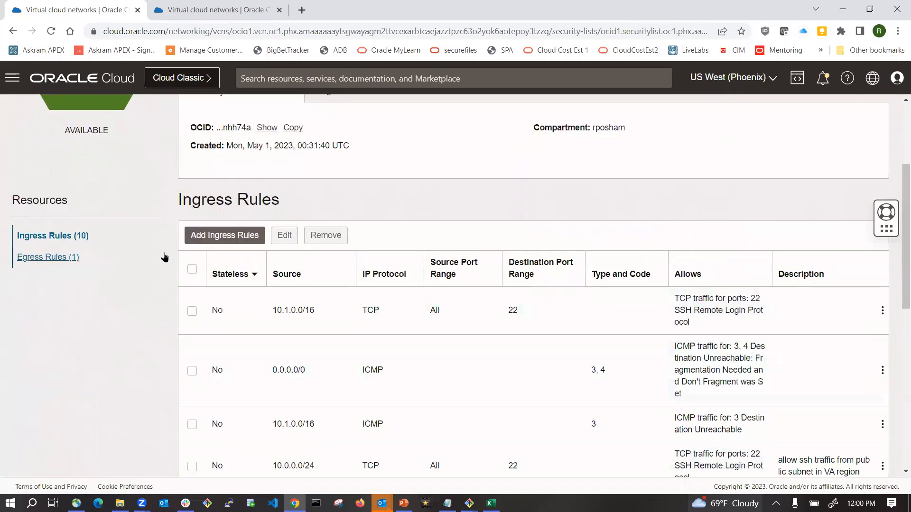
Add an ingress rule allowing UDP traffic from source CIDR 10.0.0.0/24 to destination port 53.
click(214, 237)
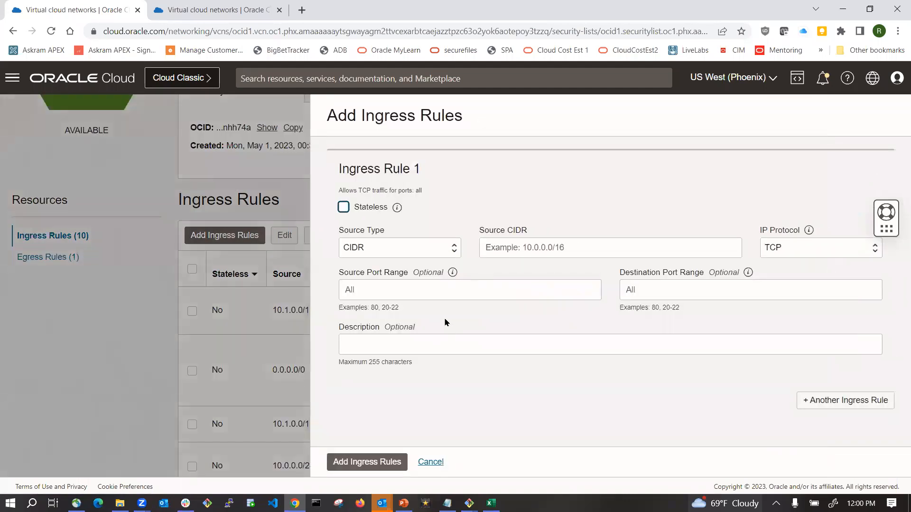
click(573, 249)
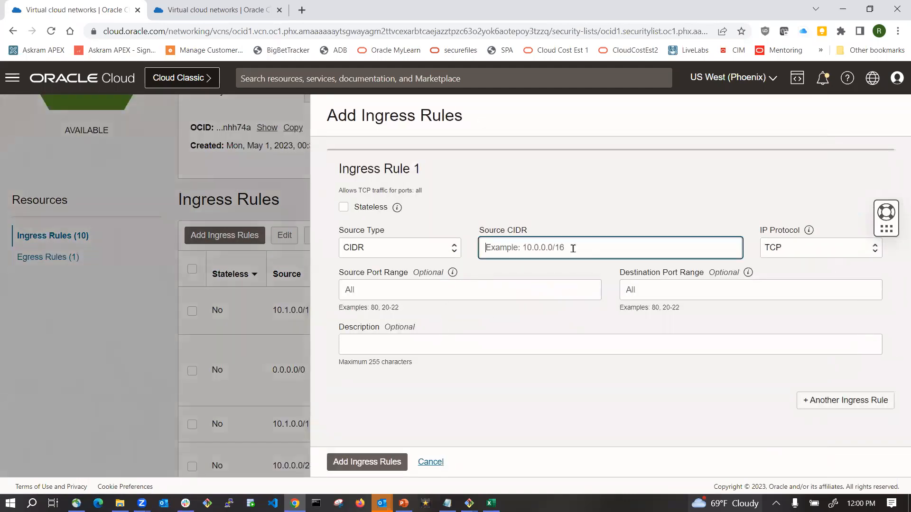
text(10.0.0)
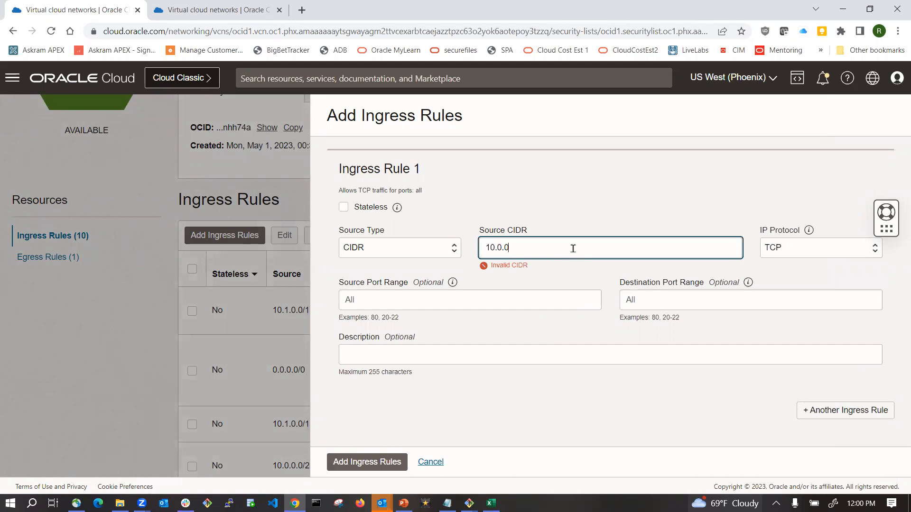
text(.0/24)
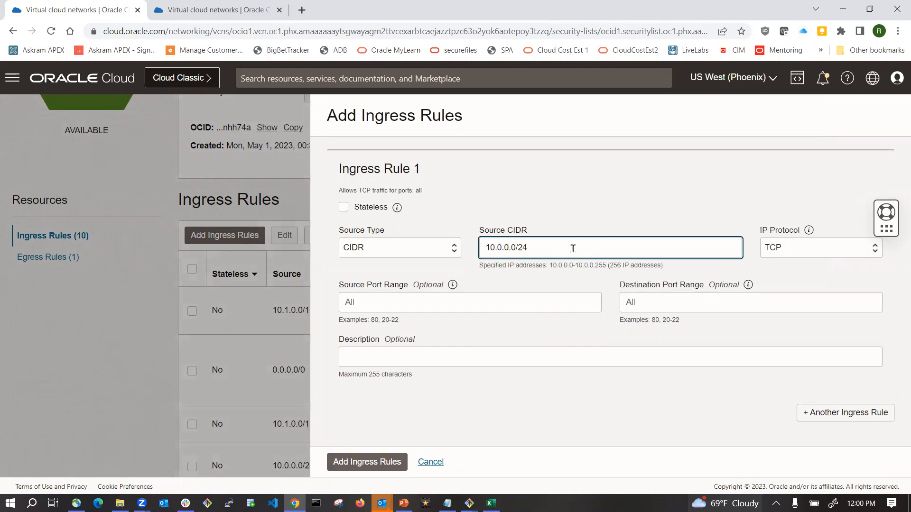
click(877, 251)
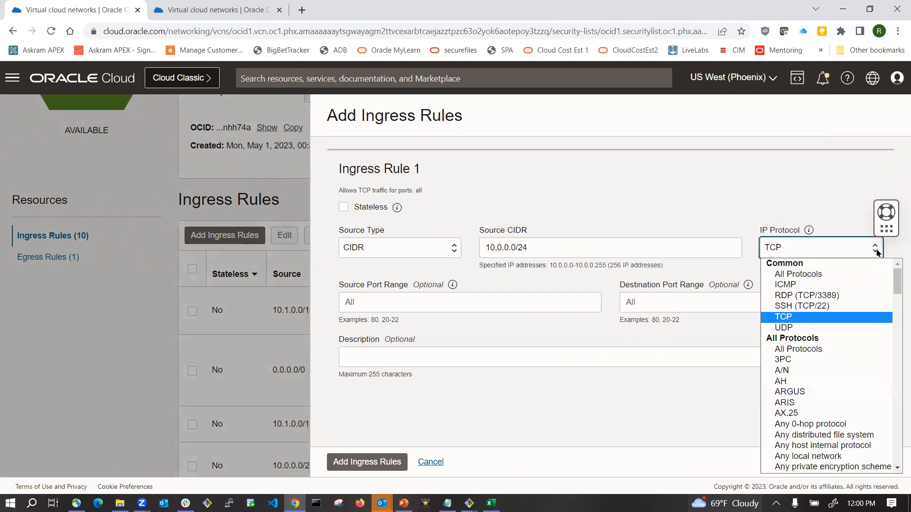
click(810, 328)
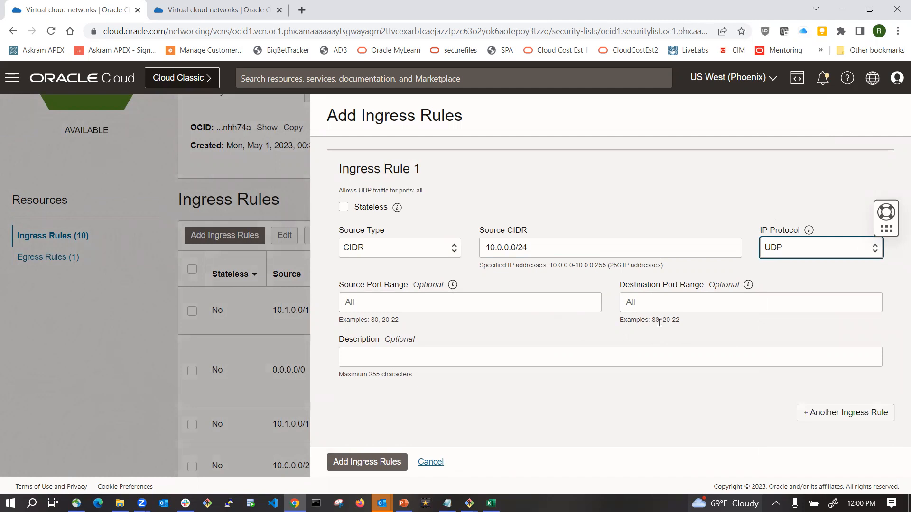
click(669, 303)
text(53)
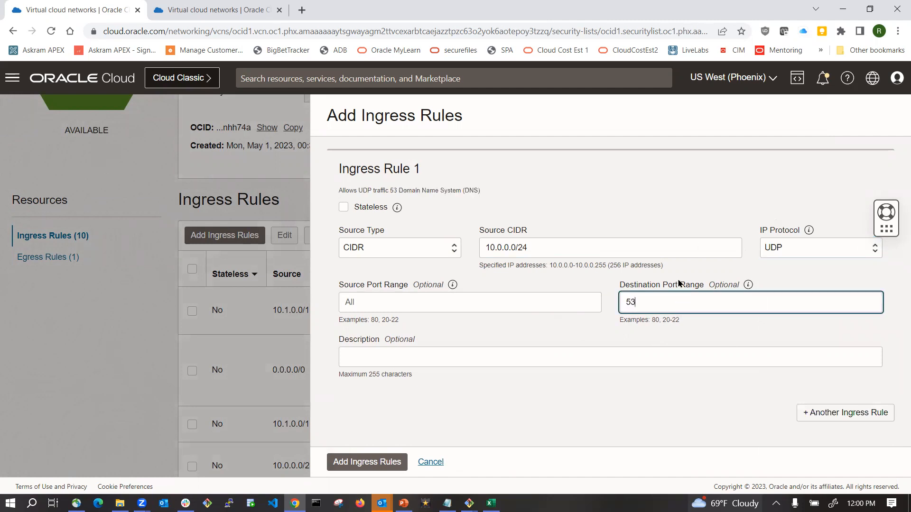
click(373, 463)
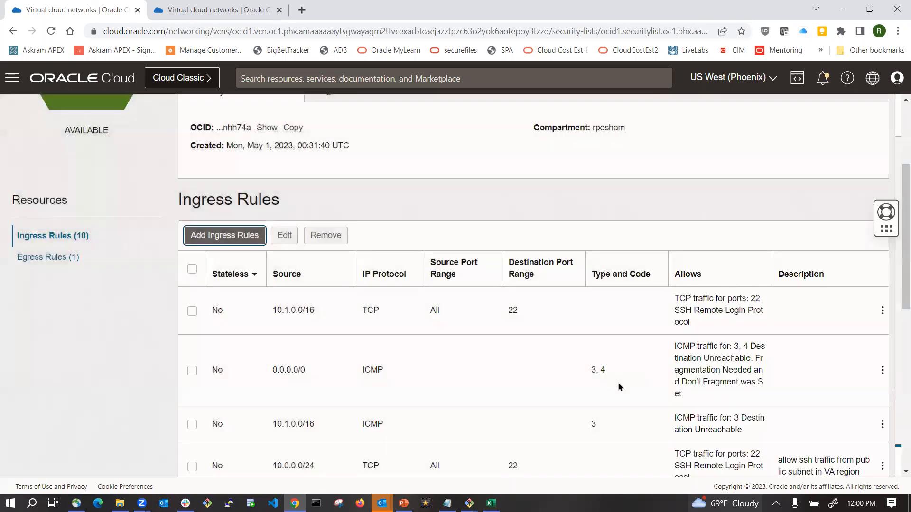
scroll(560, 365, down, 2)
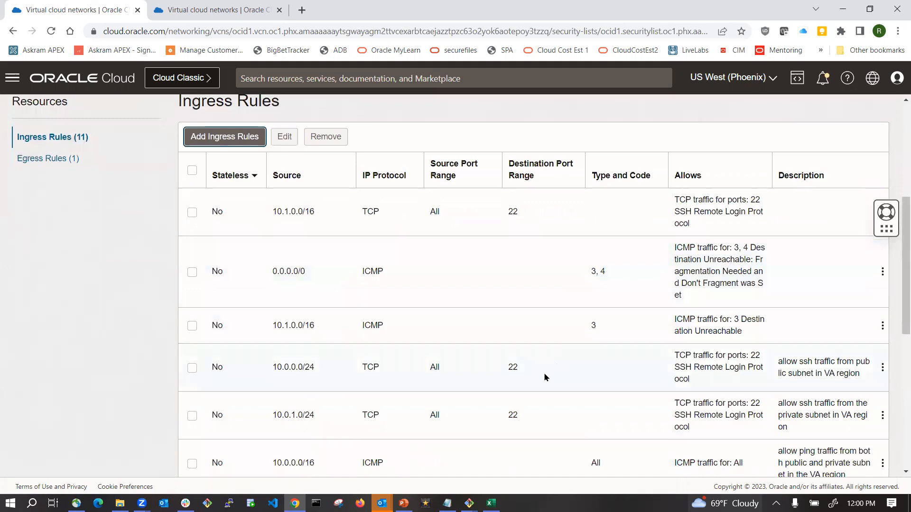
scroll(544, 374, up, 4)
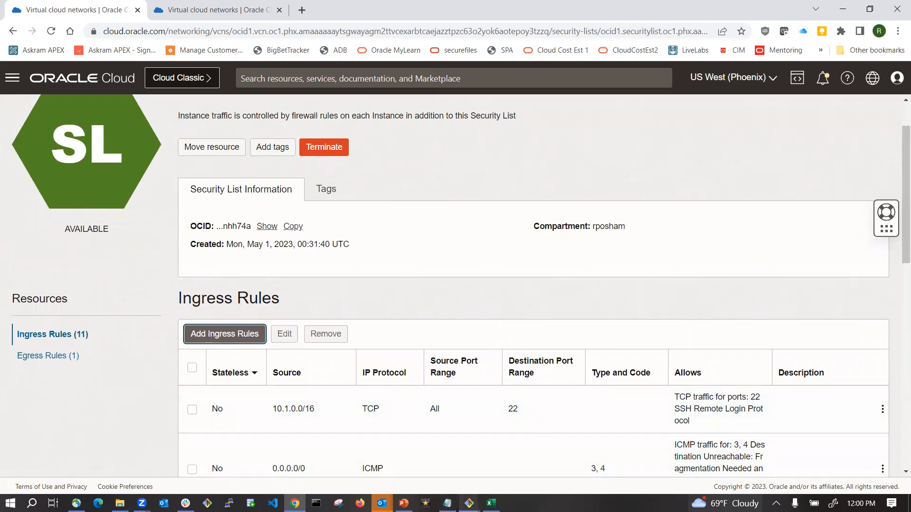
Switch to the bast1iad terminal session, move its window slightly lower, and get a fresh command prompt.
mouse_move(469, 502)
click(467, 451)
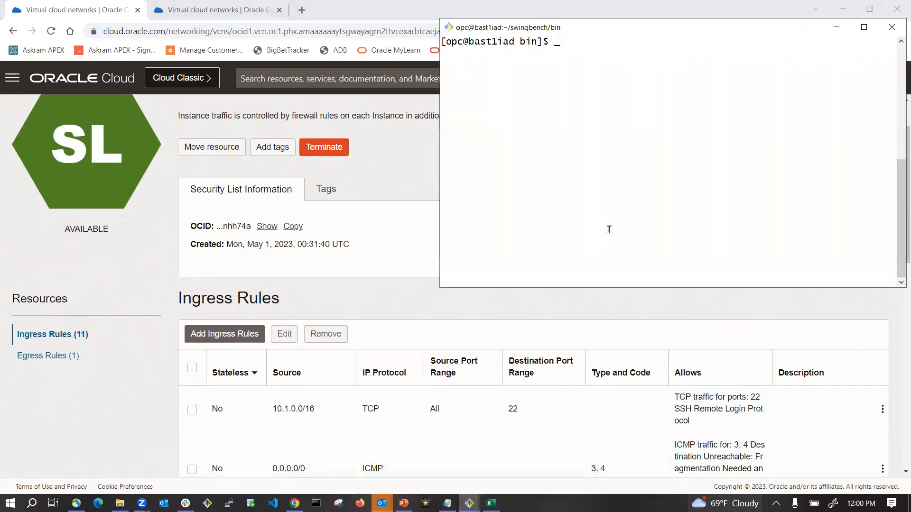
scroll(665, 199, up, 5)
scroll(750, 142, down, 5)
triple_click(713, 152)
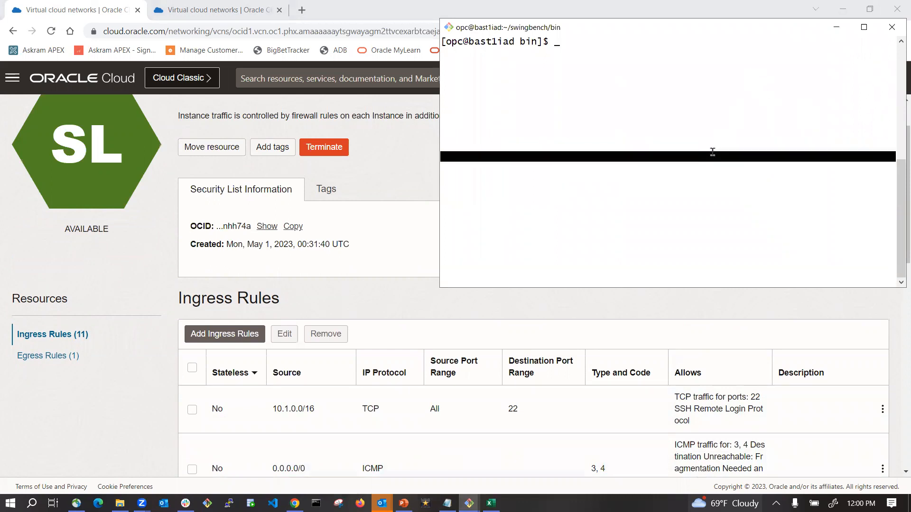
click(444, 155)
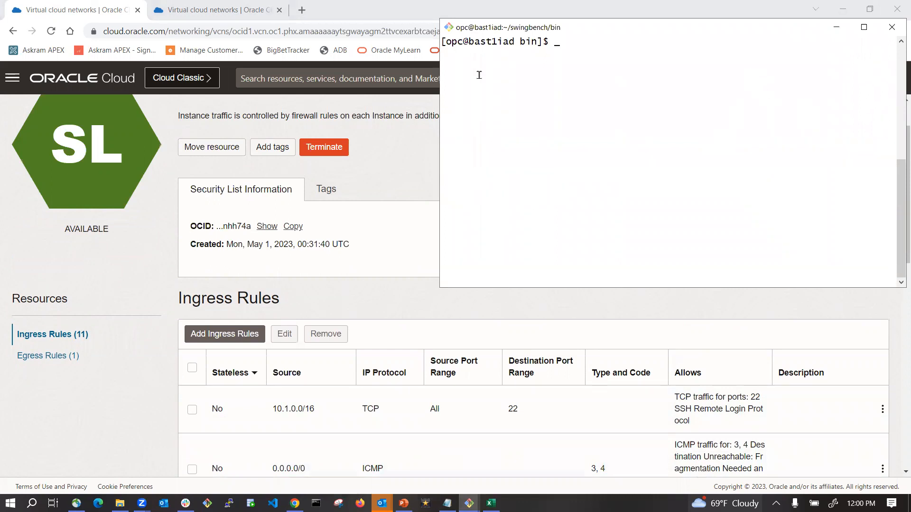
drag(476, 28, 472, 70)
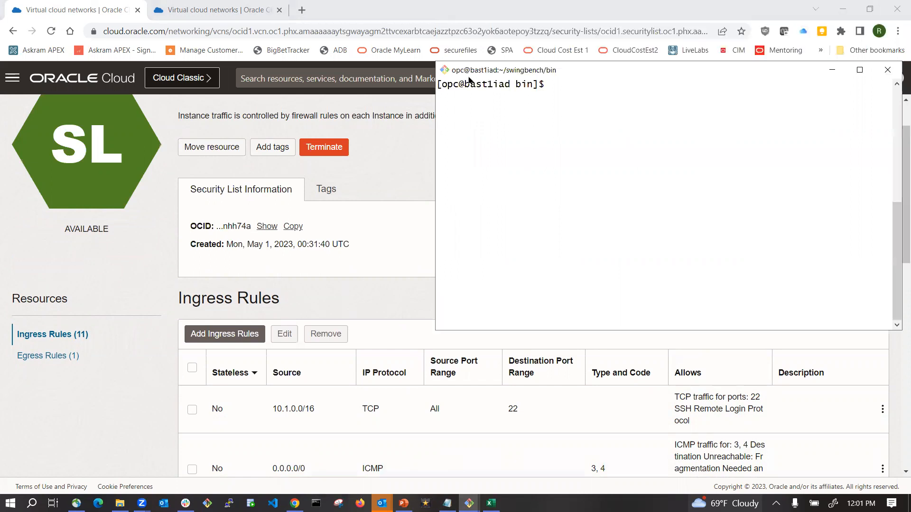
key(Return)
key(Return)
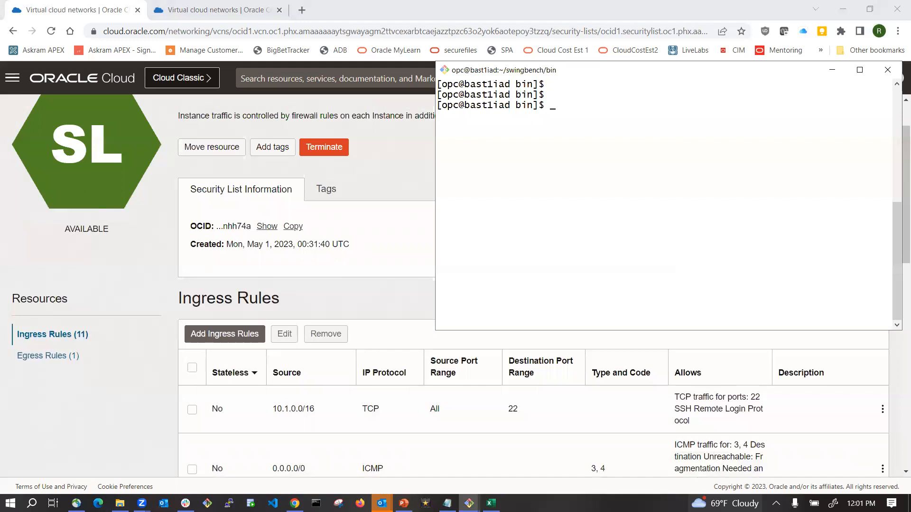
text(ng)
Return to the Oracle Cloud console, open the salesphx DB system details in Phoenix, and select the first SCAN IP address.
click(78, 12)
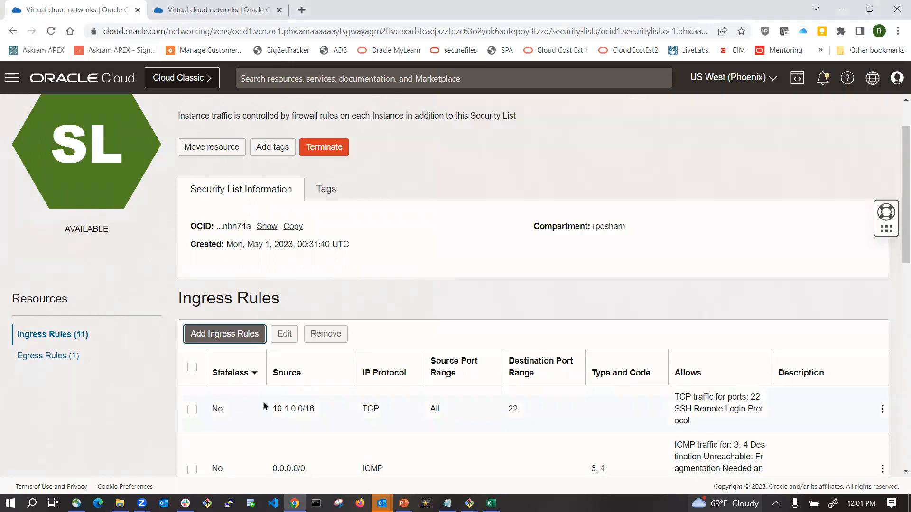
scroll(235, 320, up, 1)
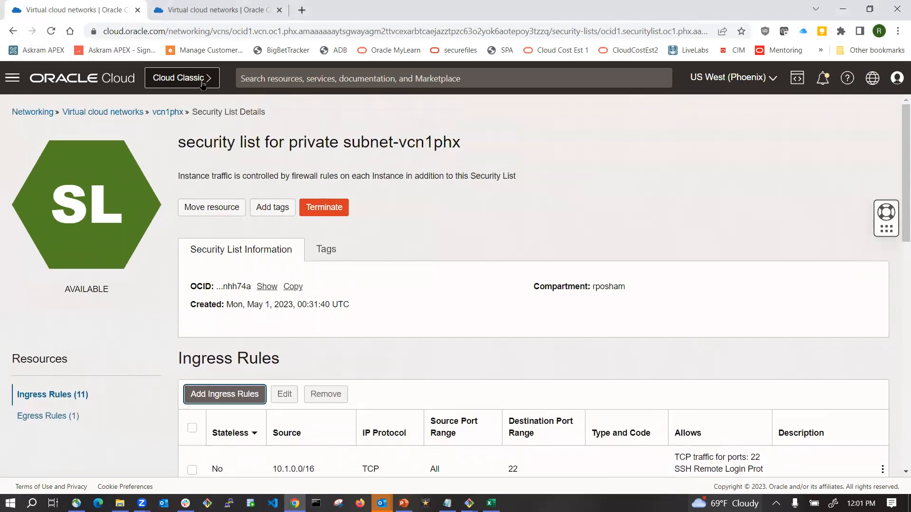
click(121, 80)
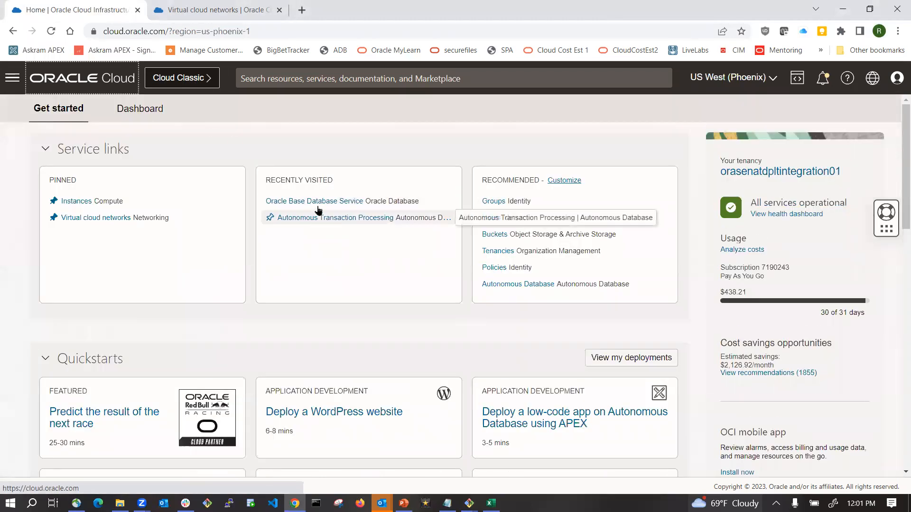
click(317, 204)
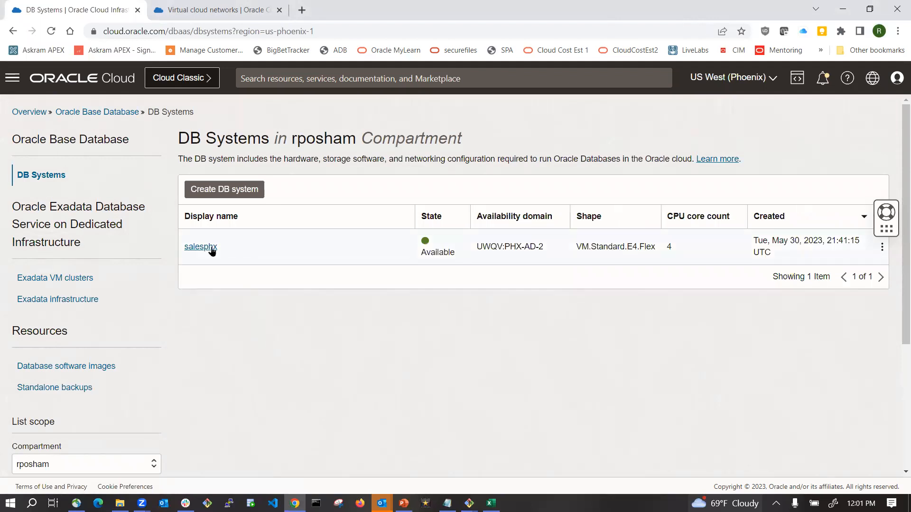
click(210, 246)
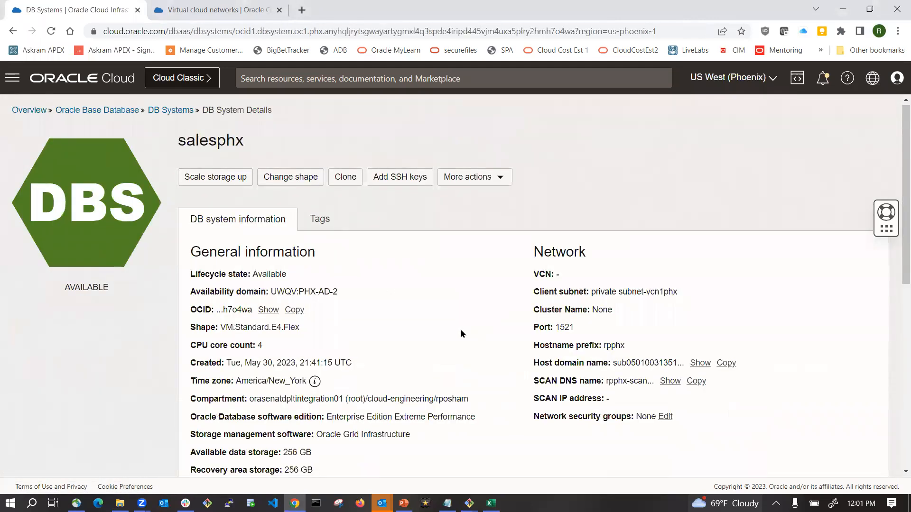
scroll(460, 331, down, 2)
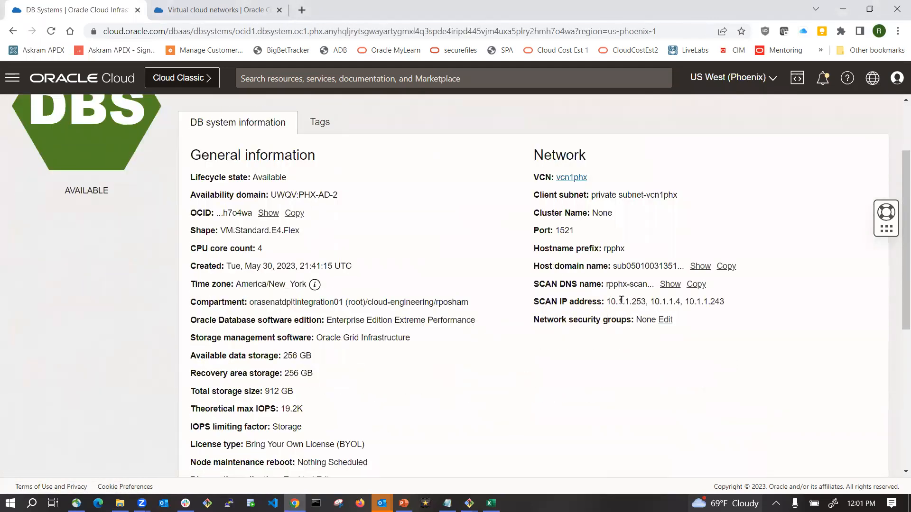
double_click(621, 305)
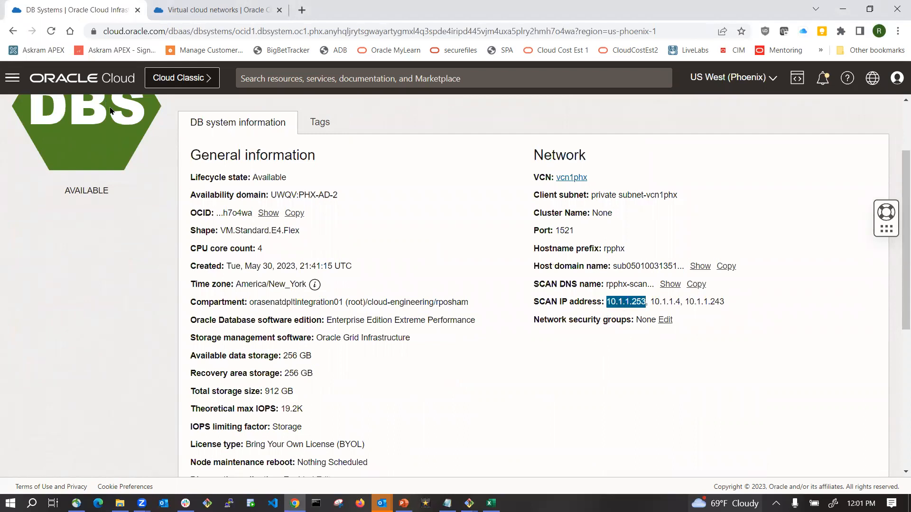
Open the Default Security List for vcn1phx through the Phoenix VCN's public subnet and review its ingress rules.
scroll(110, 110, up, 2)
click(99, 84)
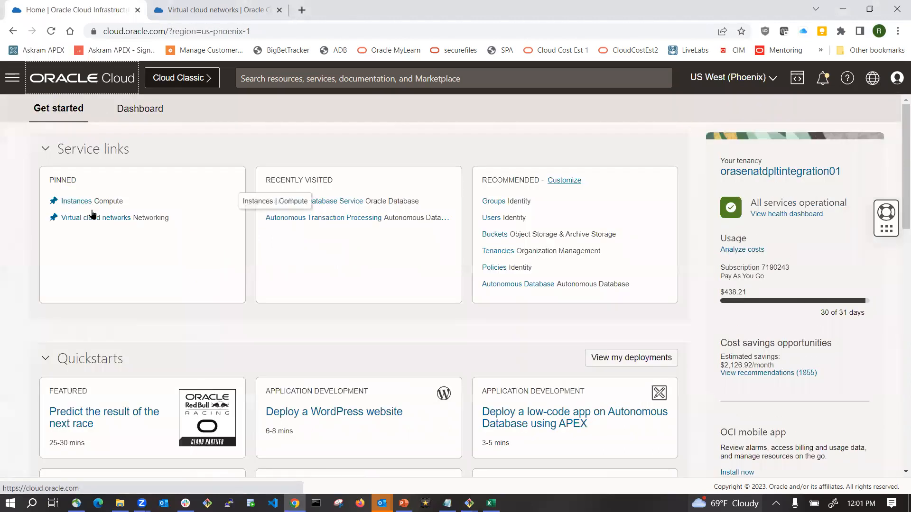
click(95, 217)
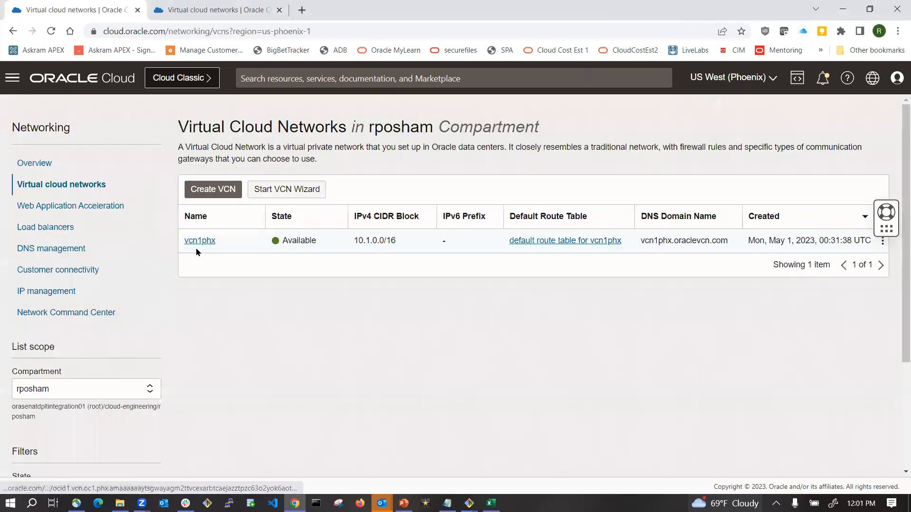
click(197, 247)
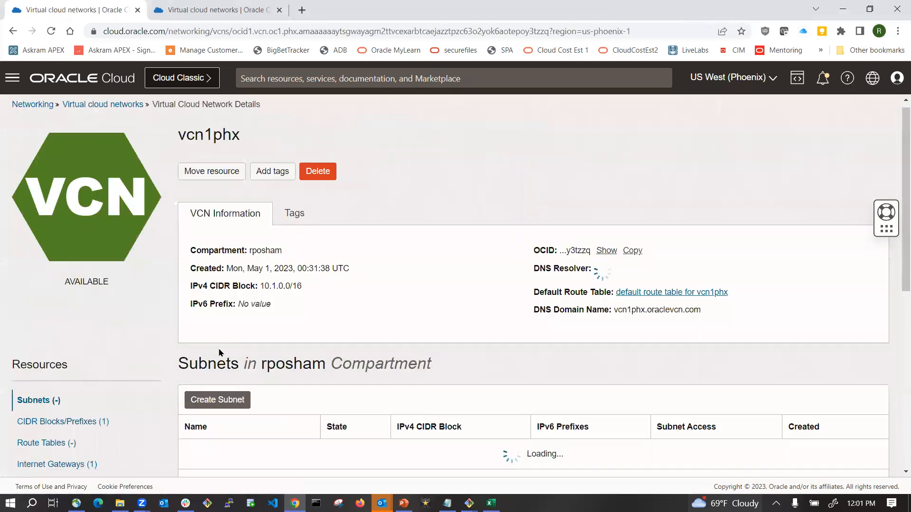
scroll(219, 352, down, 3)
click(224, 280)
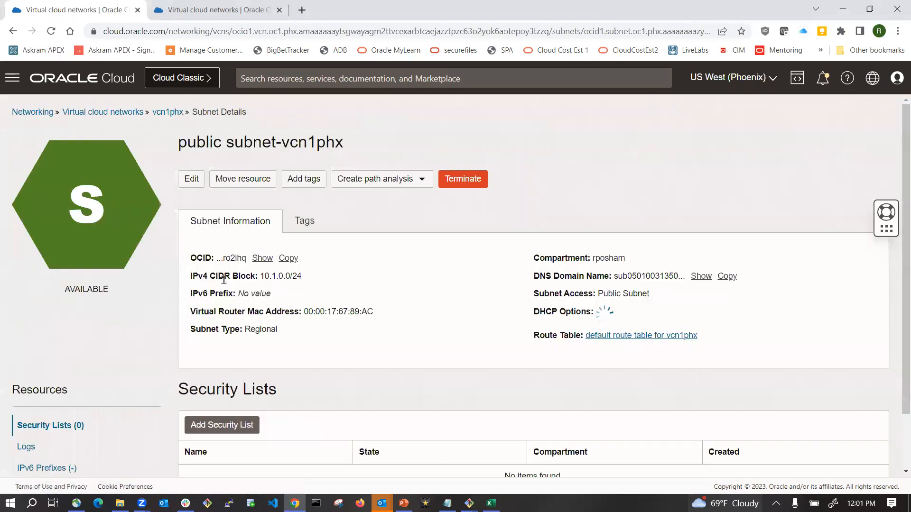
scroll(223, 285, down, 2)
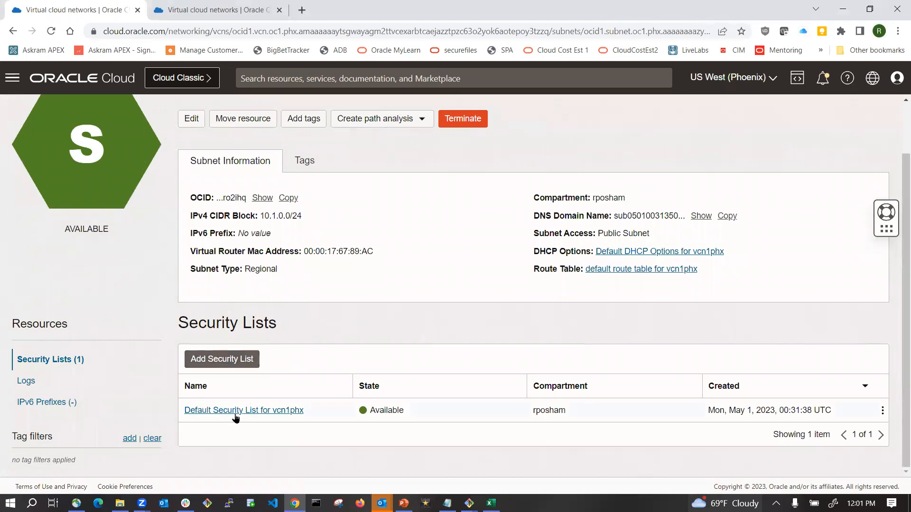
click(234, 412)
scroll(420, 364, down, 2)
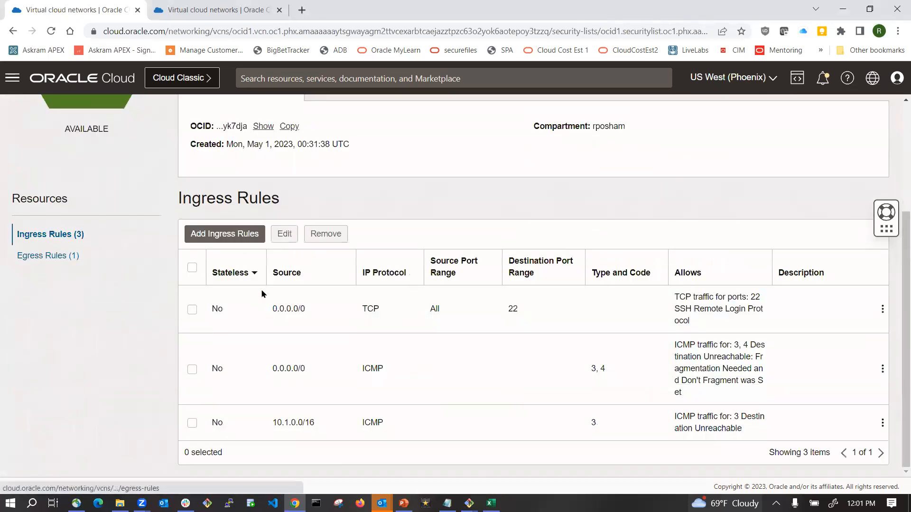
scroll(280, 336, up, 2)
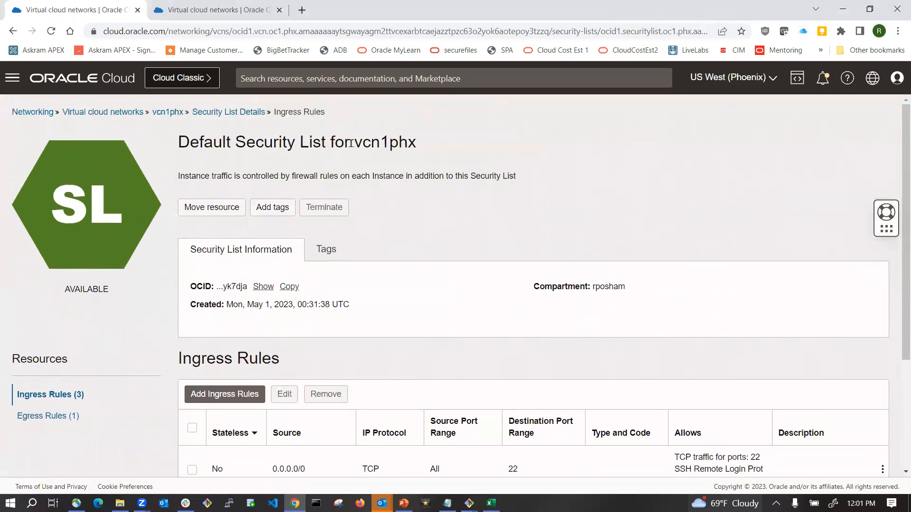
scroll(317, 257, down, 3)
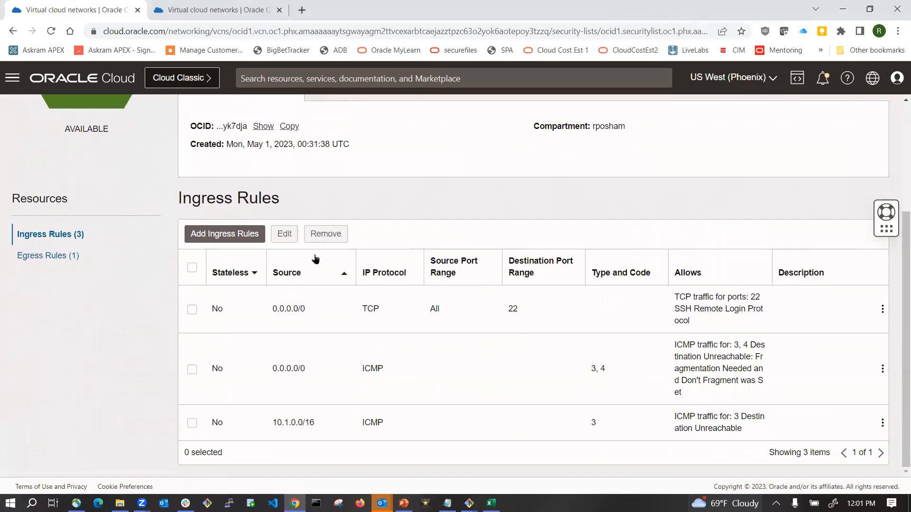
scroll(261, 262, up, 3)
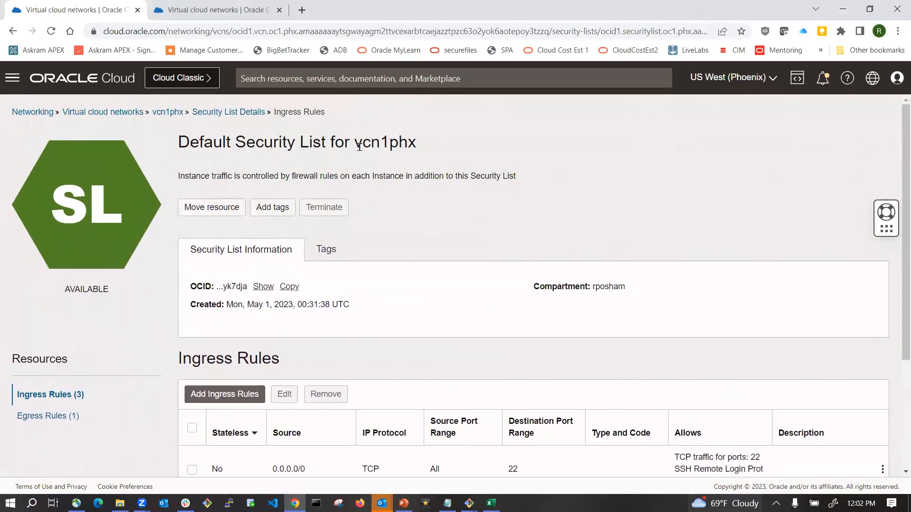
Open the security list of private subnet-vcn1phx from the VCN's subnets and review its ingress rules for ping traffic.
click(207, 114)
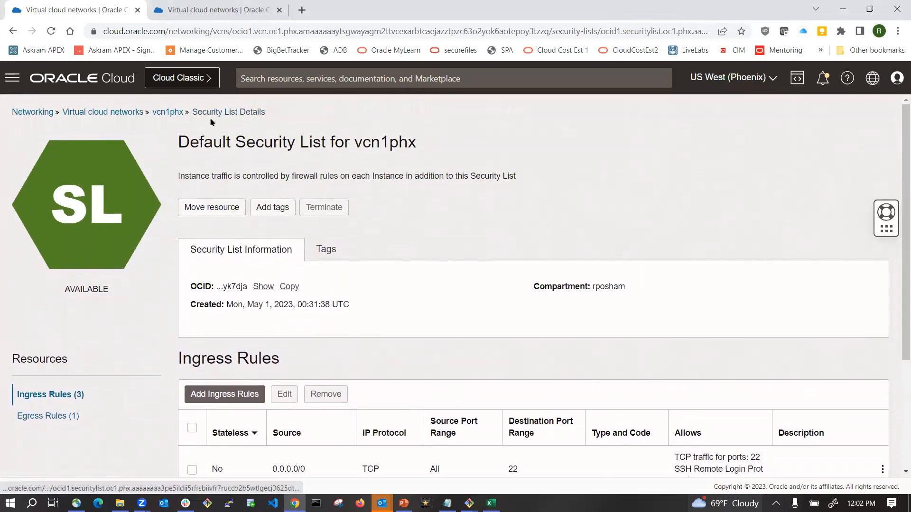
click(169, 112)
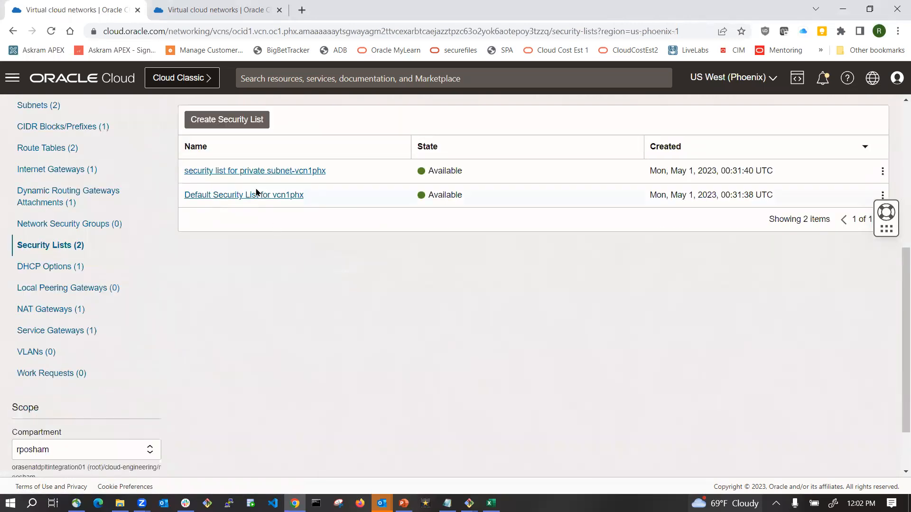
scroll(132, 260, up, 4)
click(38, 303)
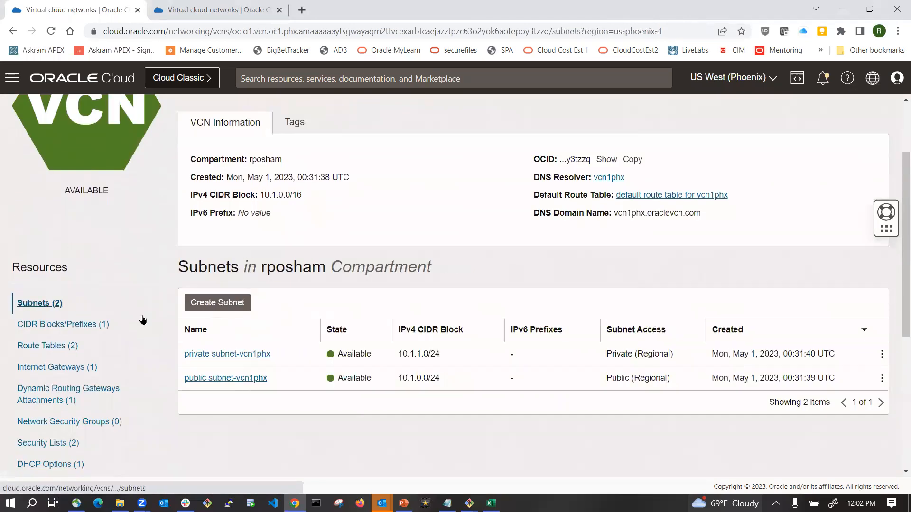
click(219, 359)
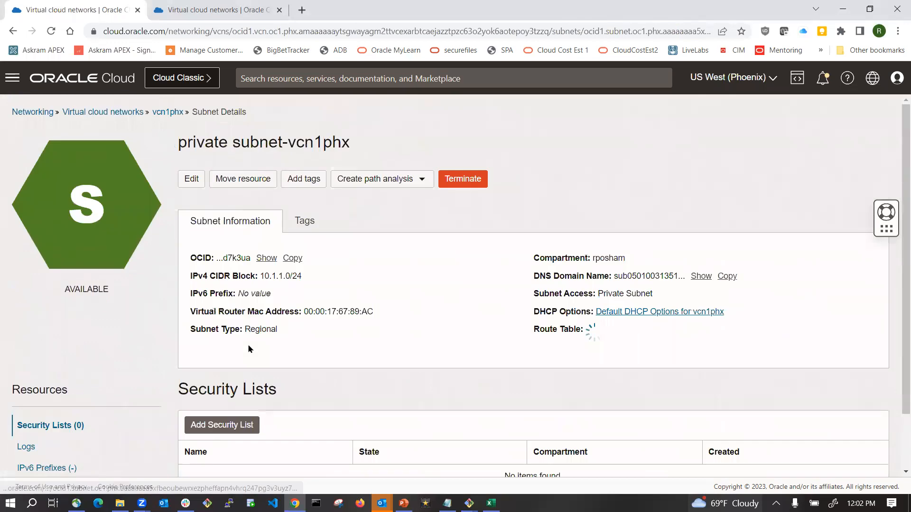
click(233, 411)
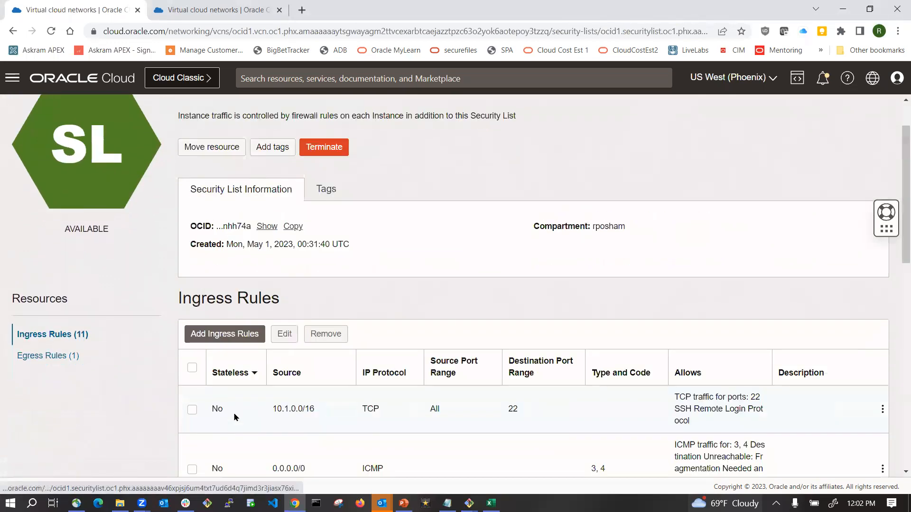
scroll(283, 379, down, 7)
scroll(283, 384, down, 2)
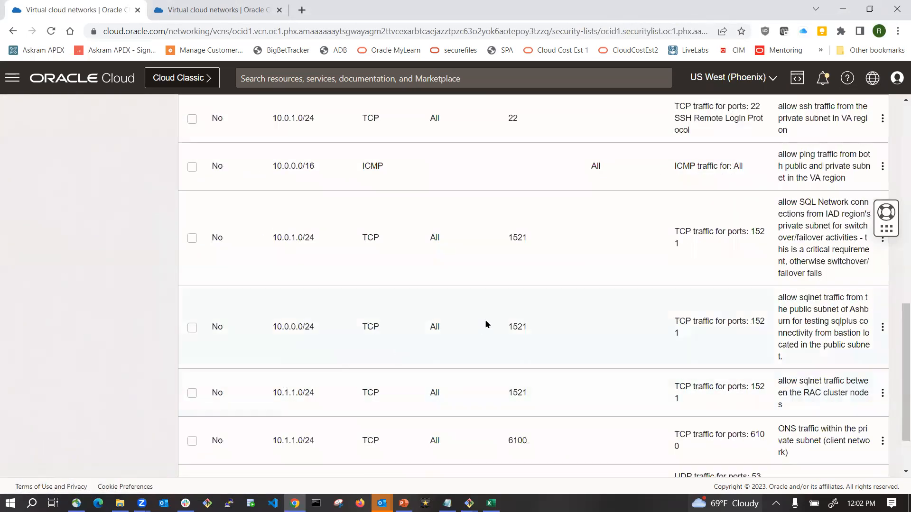
scroll(485, 324, down, 3)
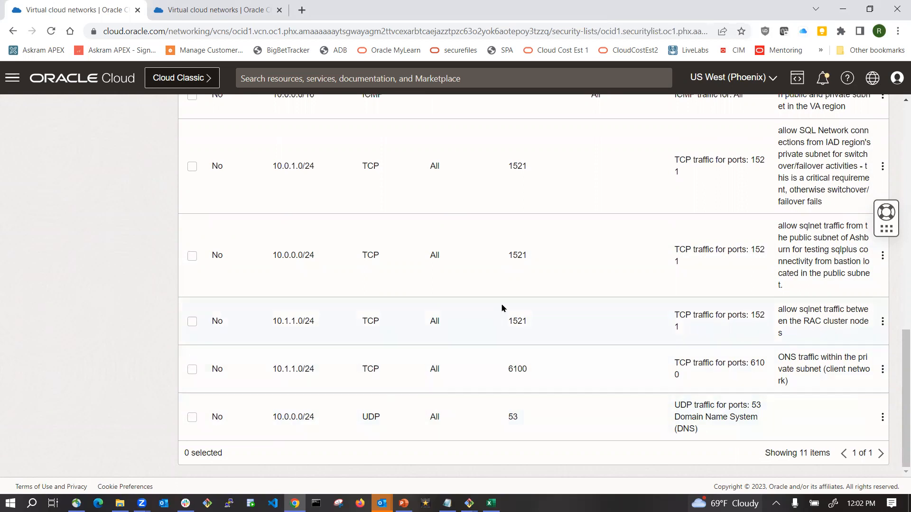
scroll(503, 309, up, 2)
scroll(503, 311, up, 2)
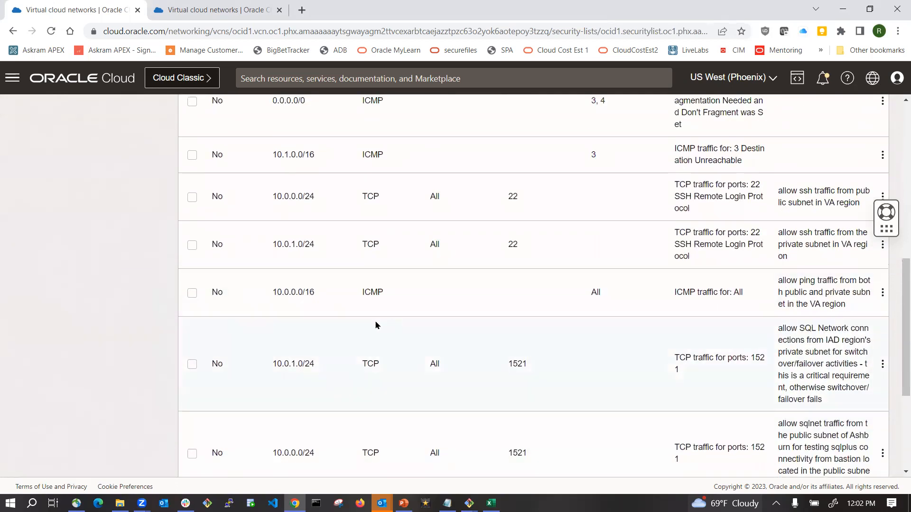
Edit the ICMP ingress rule with source 10.0.0.0/16, enter 8 as its code, and save the changes.
drag(270, 292, 550, 295)
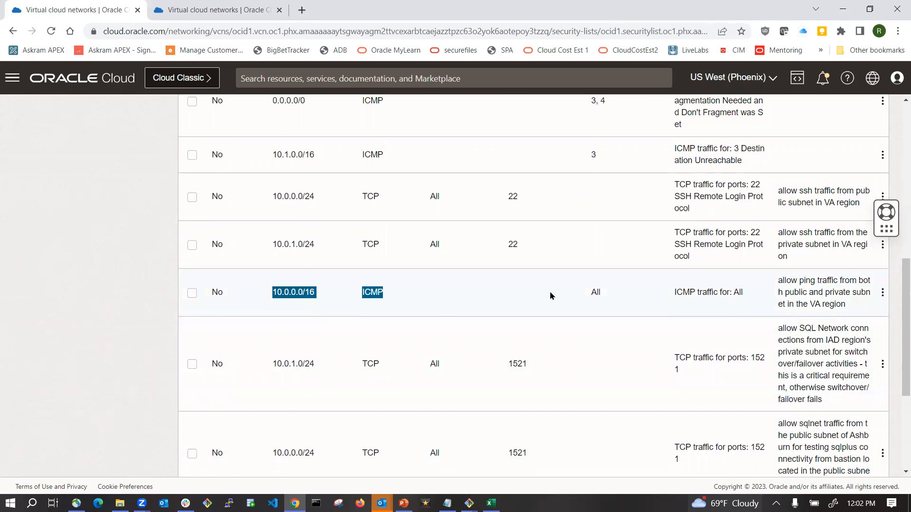
click(583, 297)
click(192, 295)
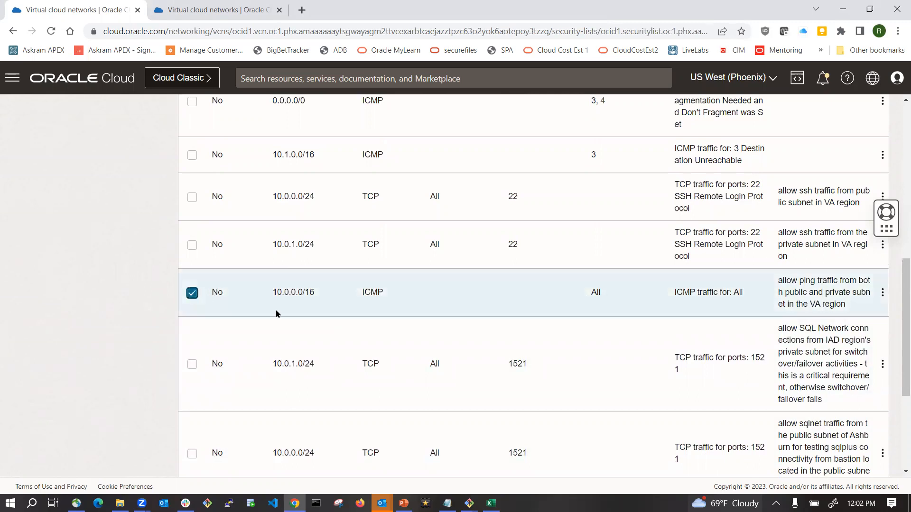
scroll(275, 311, up, 6)
click(285, 262)
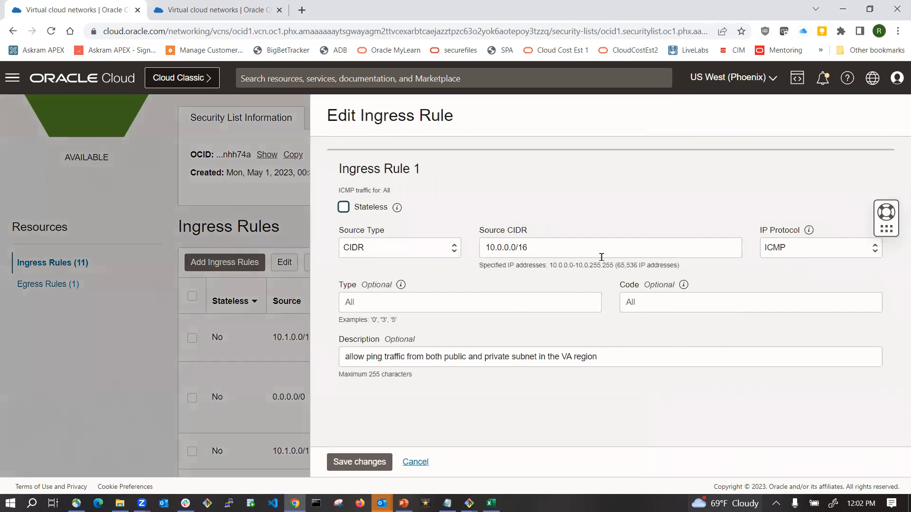
click(653, 302)
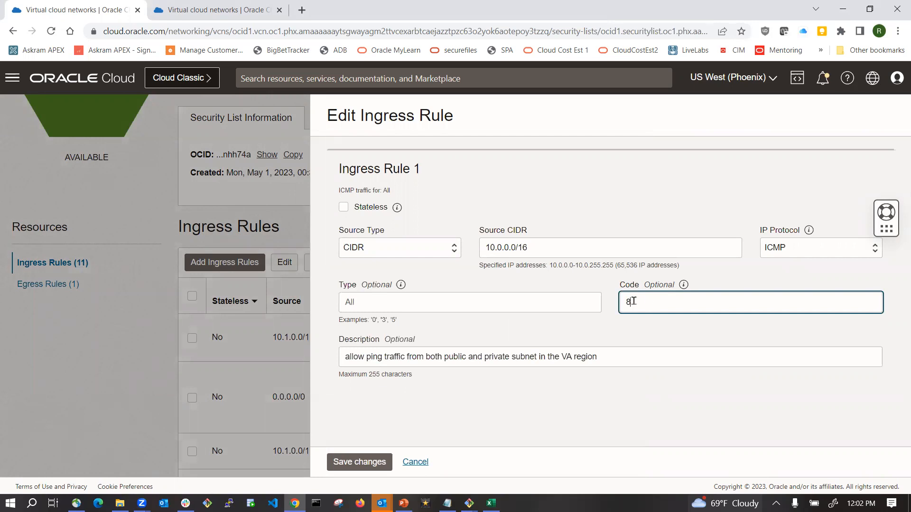
click(359, 462)
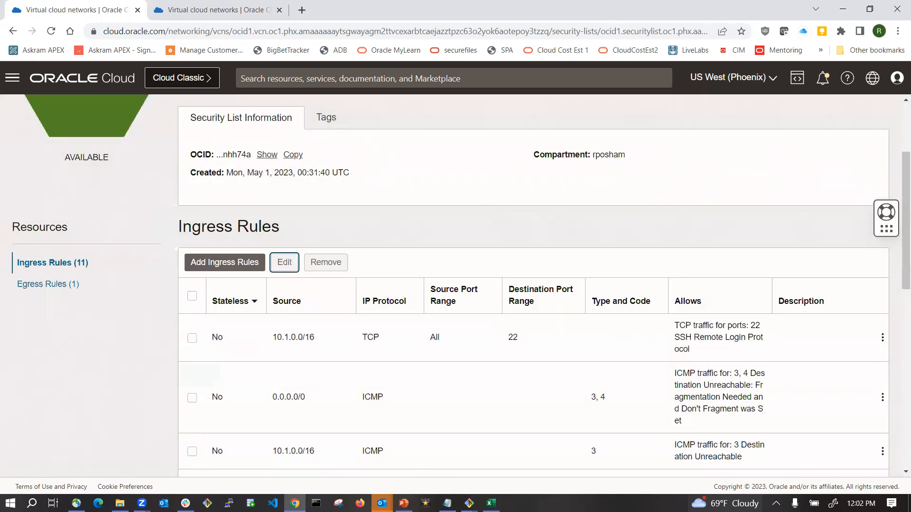
Check the started ping command in the bast1iad terminal and reopen the salesphx DB system details in the Oracle Cloud console.
click(469, 503)
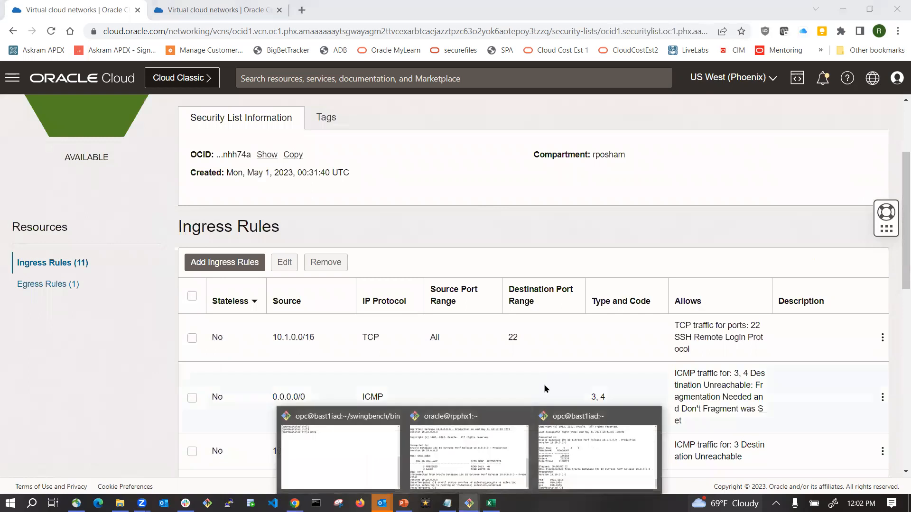
click(343, 451)
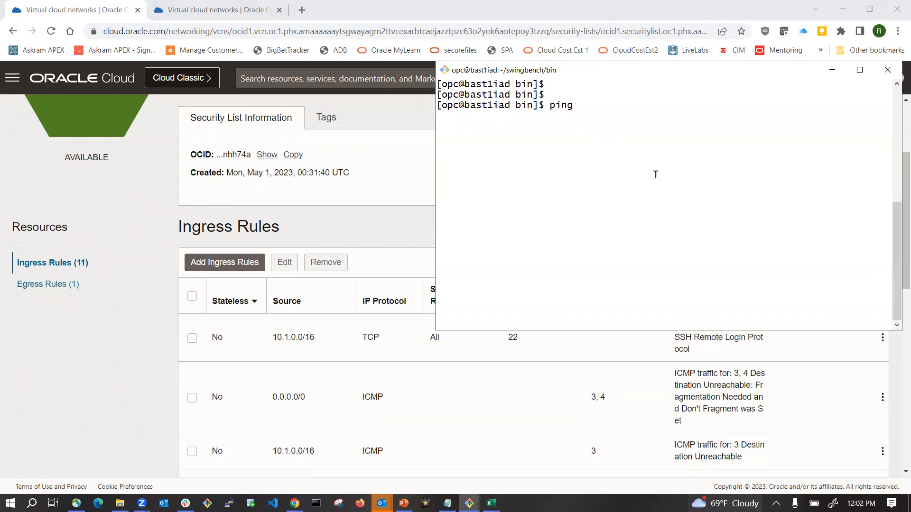
click(66, 12)
scroll(271, 239, up, 3)
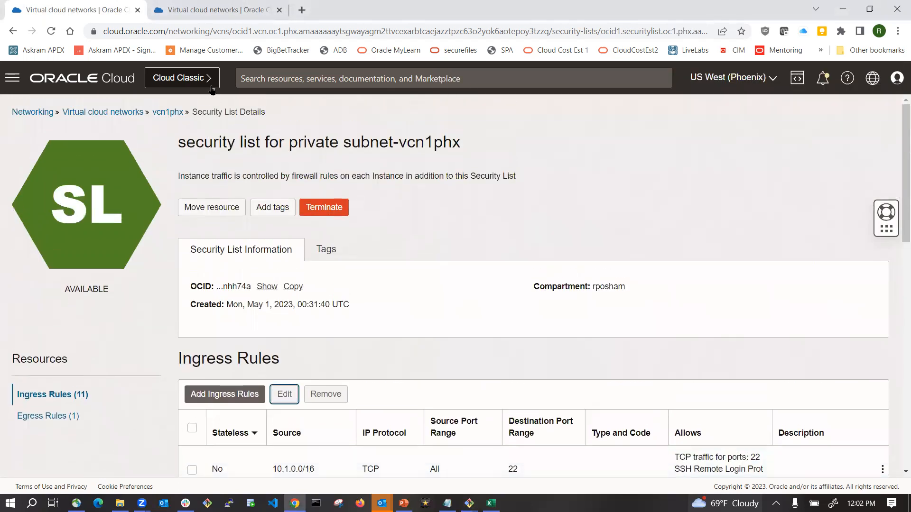
click(117, 86)
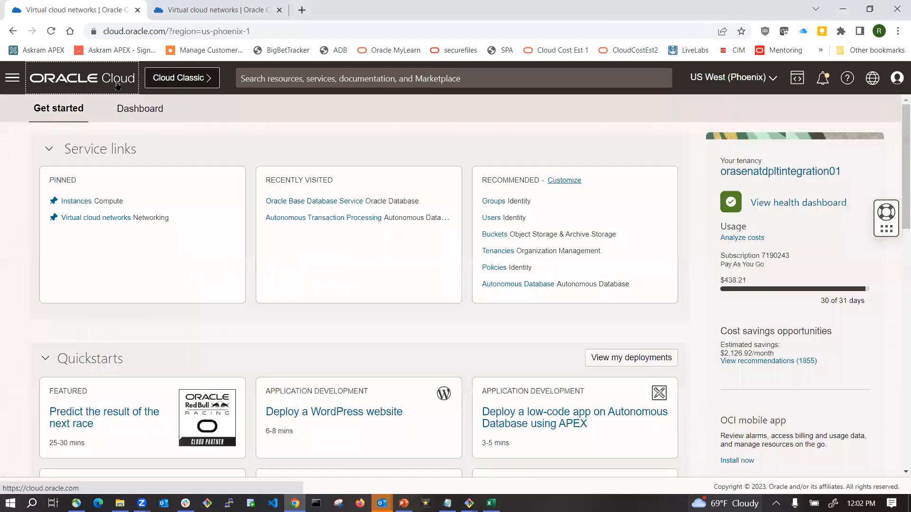
click(318, 206)
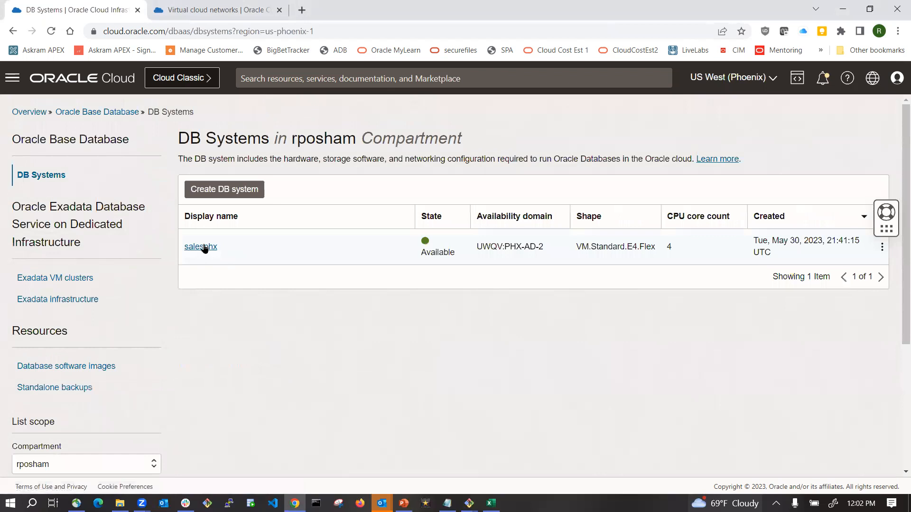
click(202, 247)
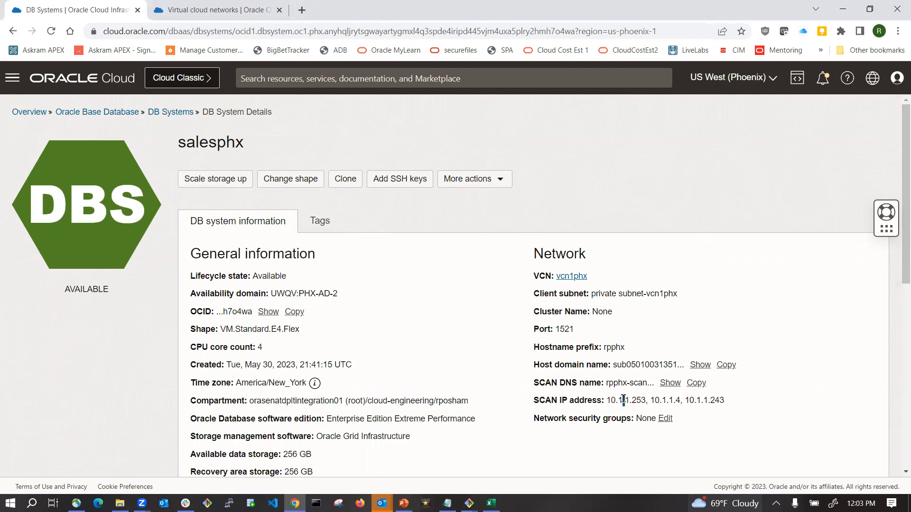
Copy the SCAN IP address 10.1.1.253 of salesphx, ping it from the bast1iad terminal, and stop the ping.
double_click(623, 399)
key(ctrl+c)
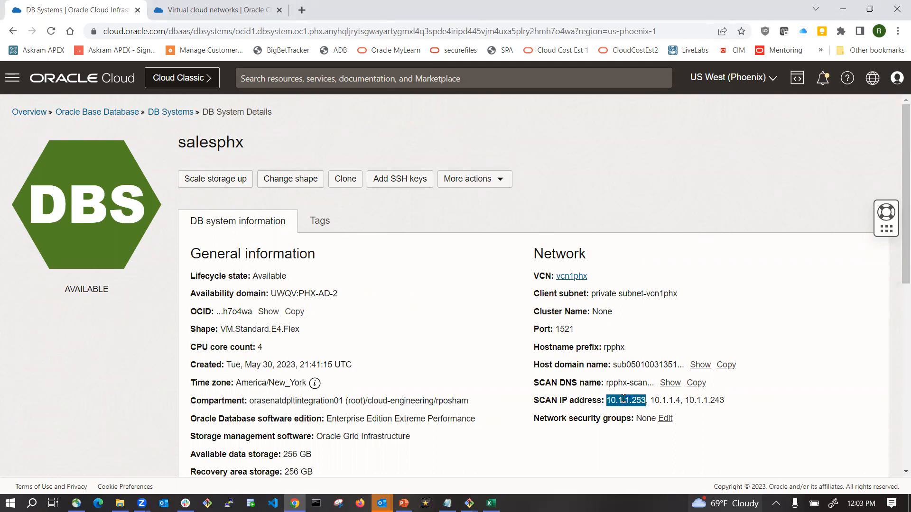
key(alt+Tab)
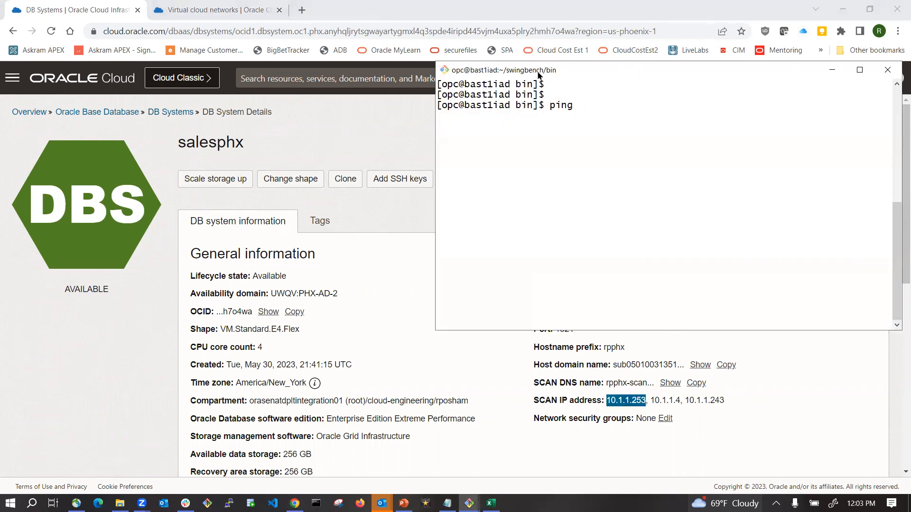
right_click(590, 112)
click(617, 145)
key(Return)
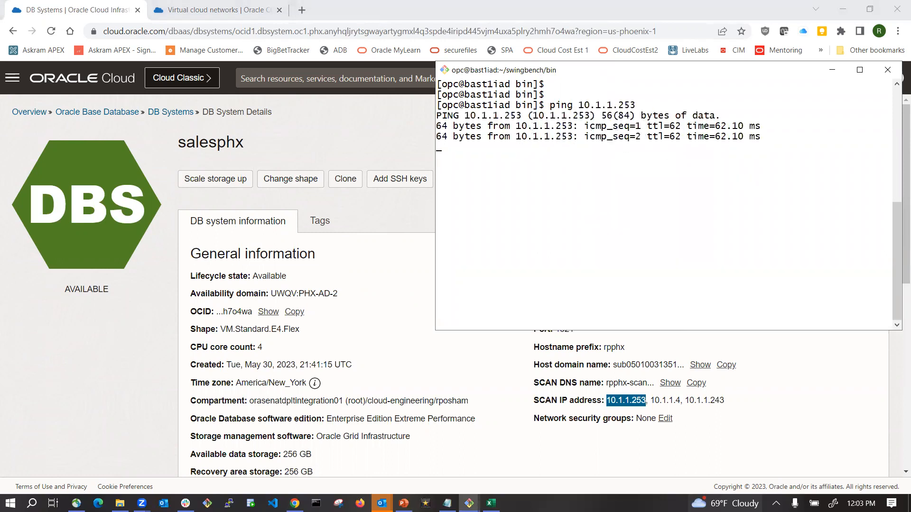
key(ctrl+c)
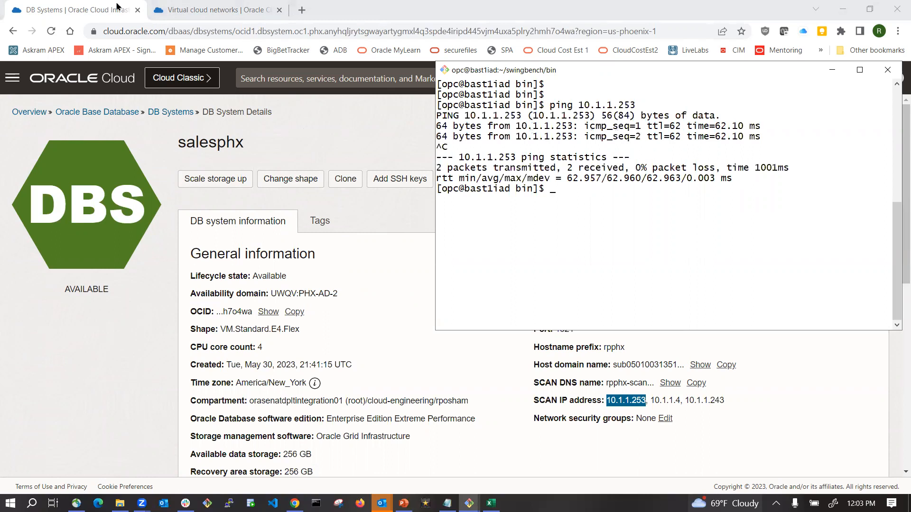
Copy the full SCAN DNS name of salesphx, ping it from the bast1iad terminal, and stop the ping.
click(95, 12)
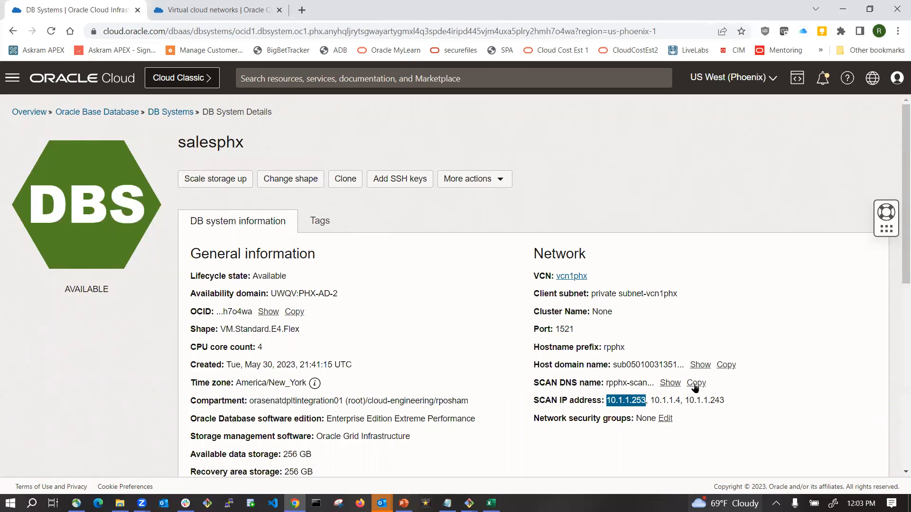
click(670, 383)
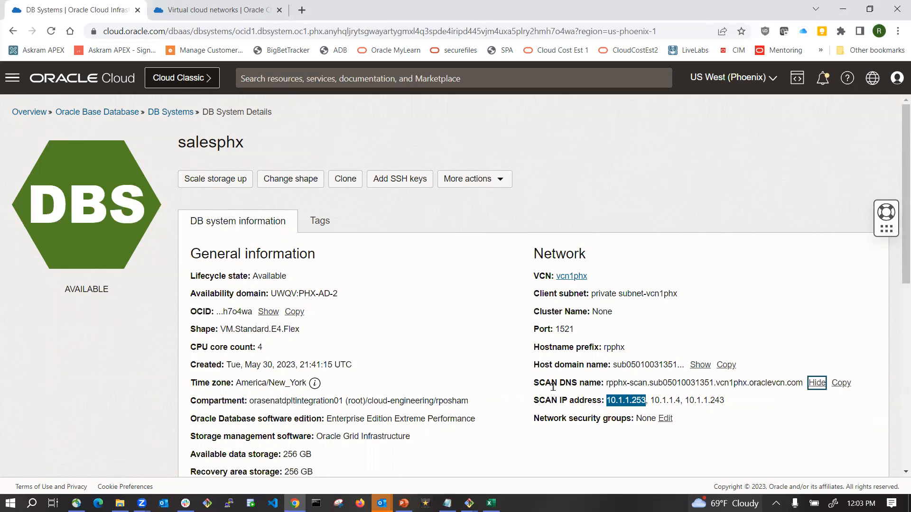
click(841, 383)
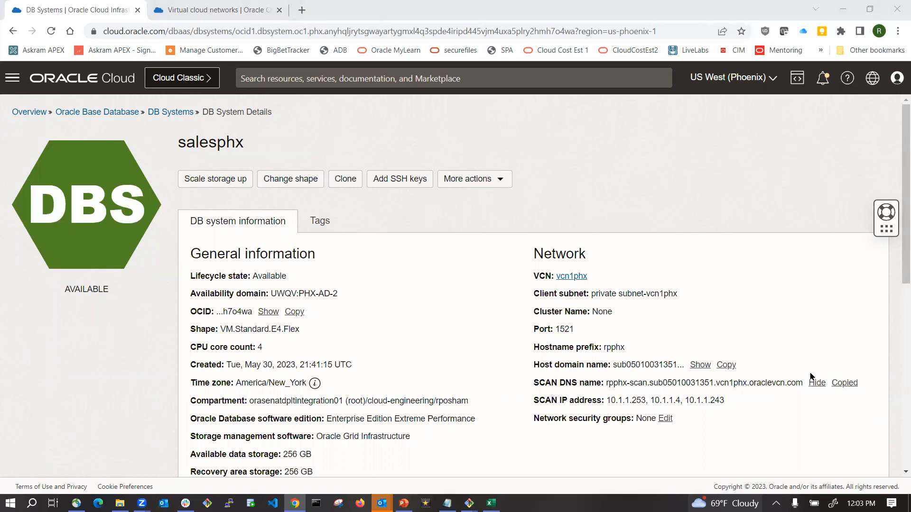
key(alt+Tab)
text(p)
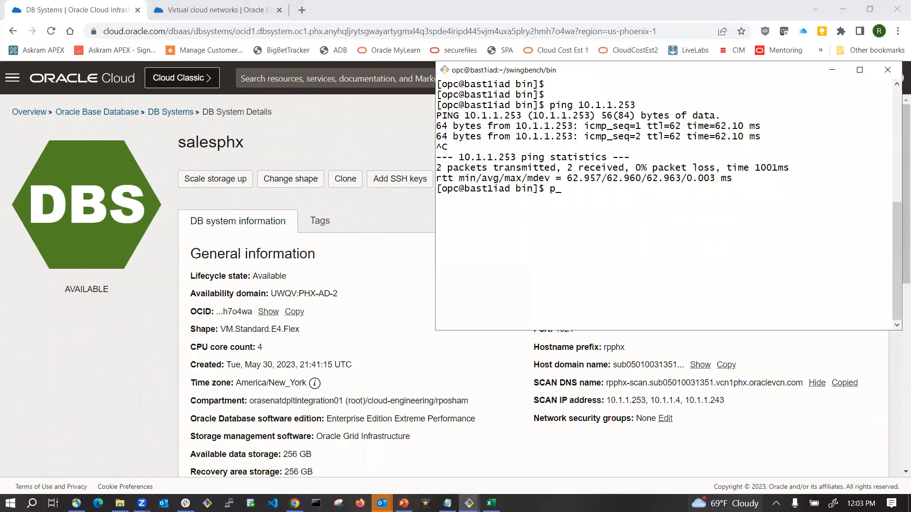
text(ing)
right_click(640, 190)
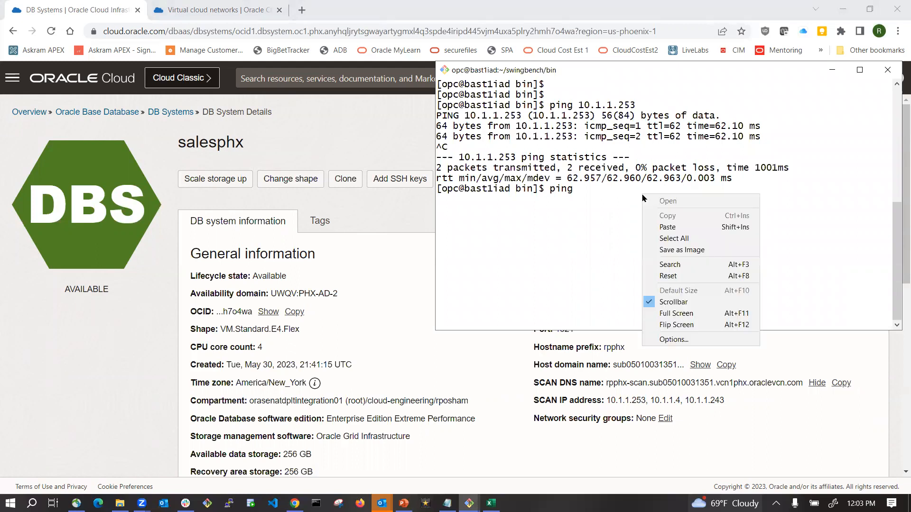
click(696, 228)
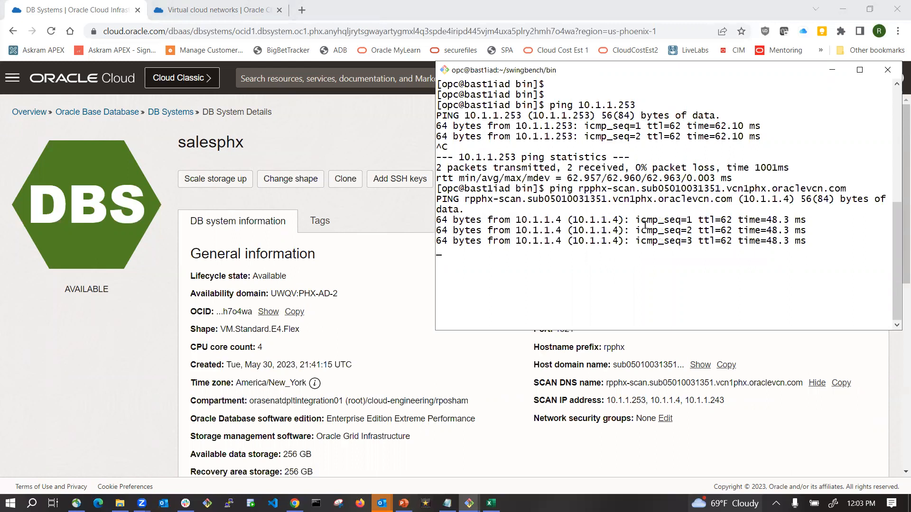
key(ctrl+c)
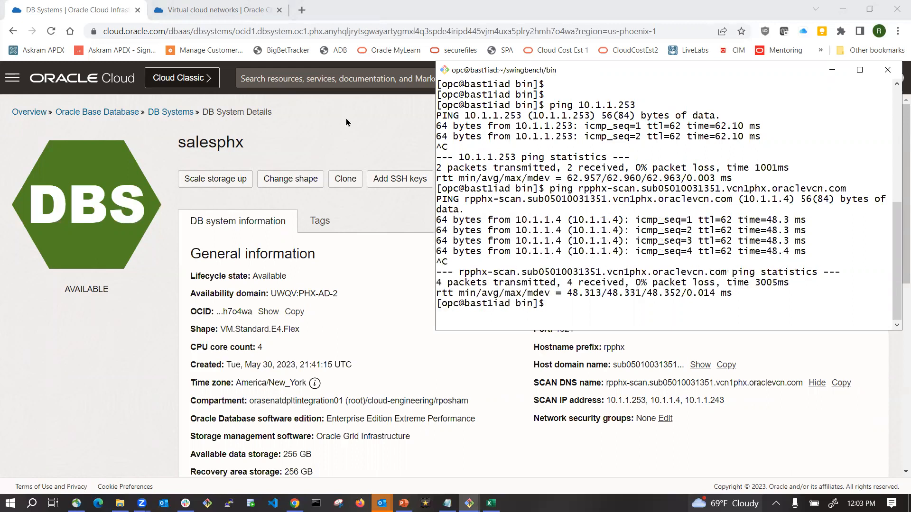
Return to the Oracle Cloud console and open the security list of private subnet-vcn1phx through the vcn1phx virtual cloud network.
click(82, 11)
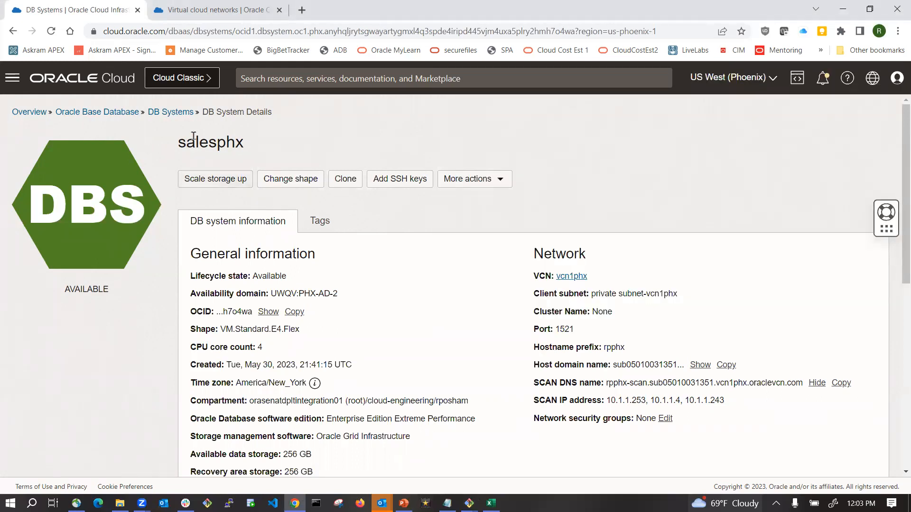
click(123, 83)
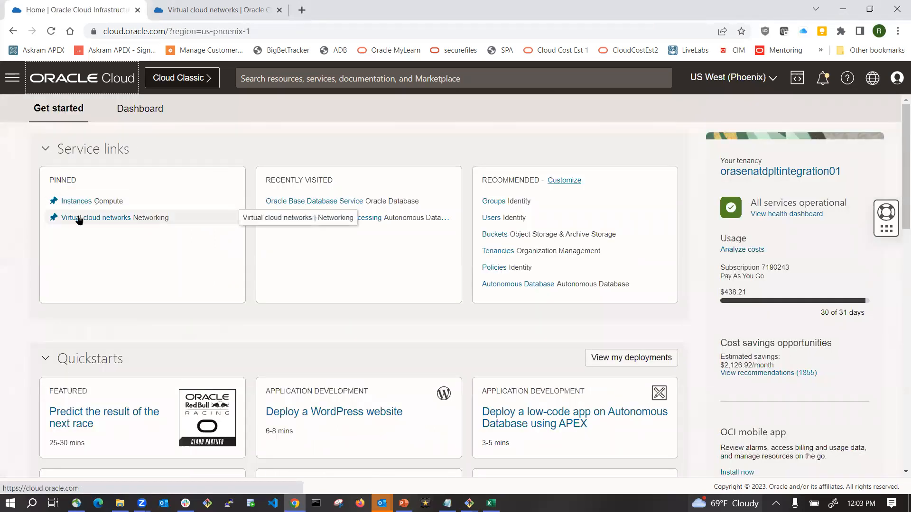
click(78, 217)
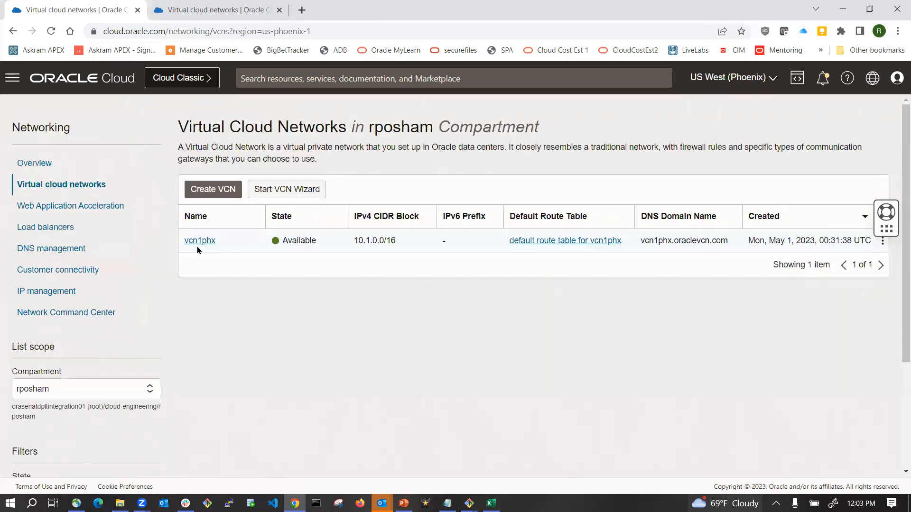
click(198, 246)
scroll(228, 264, down, 5)
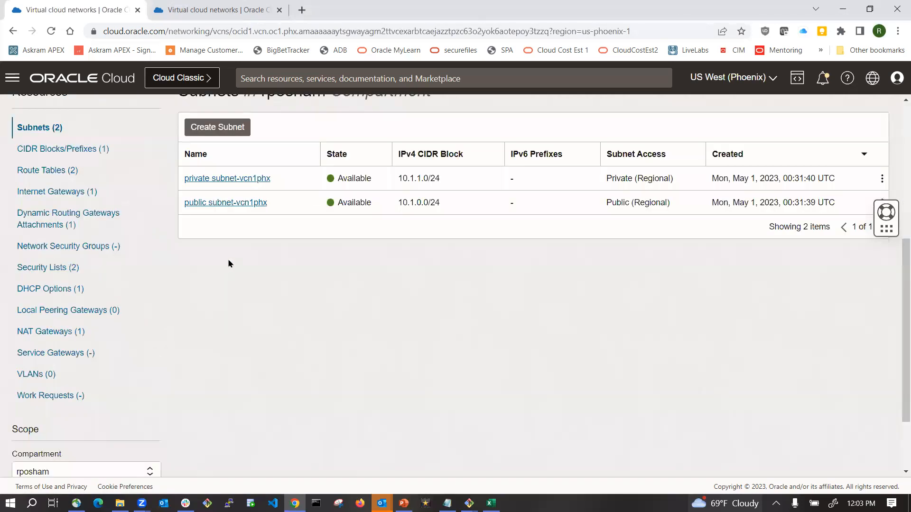
click(222, 163)
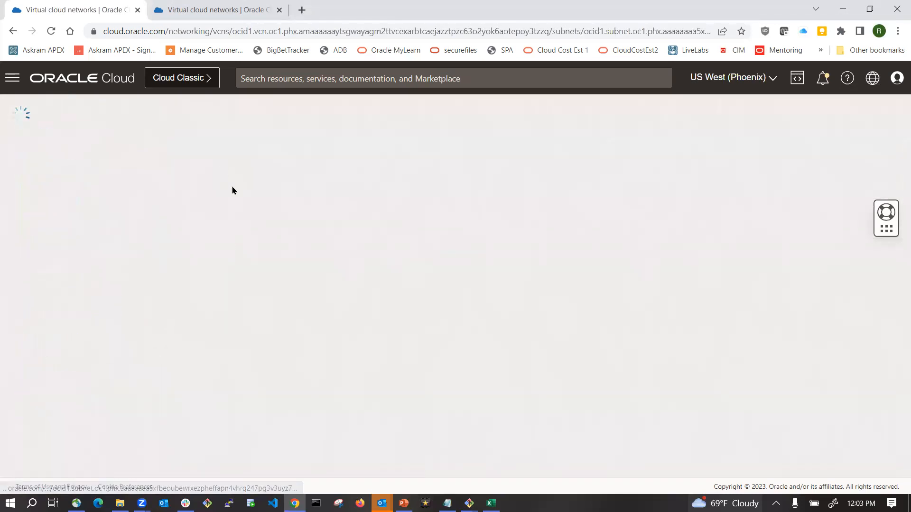
scroll(284, 408, down, 1)
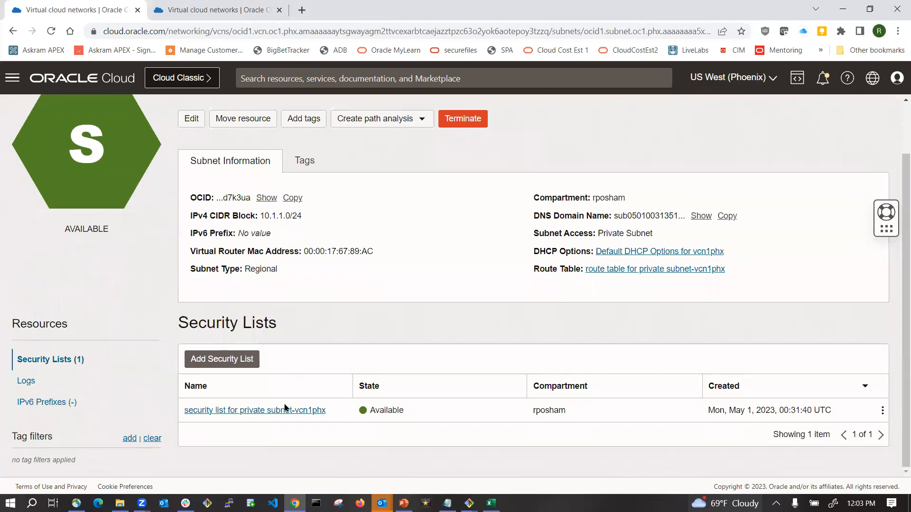
click(239, 411)
Remove the ICMP ingress rule with source 10.0.0.0/16 that allows ping traffic from the VA region.
scroll(243, 413, down, 6)
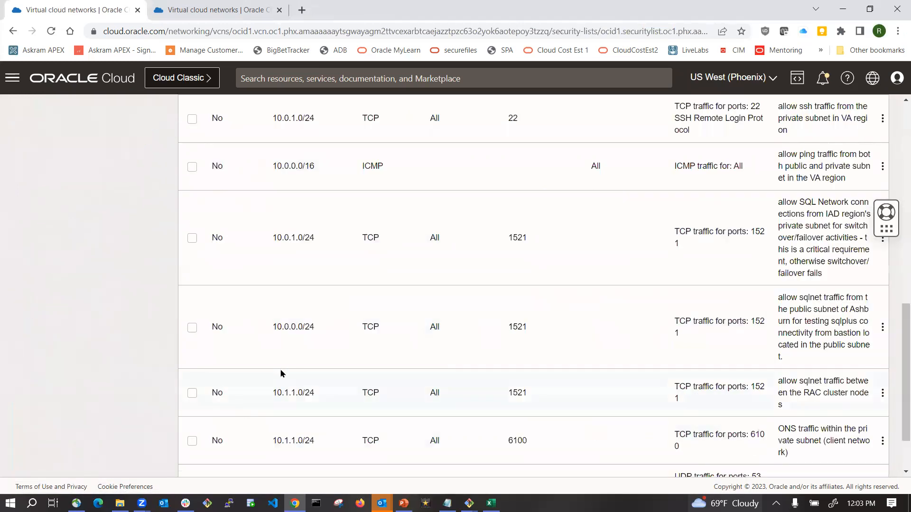
scroll(287, 371, down, 2)
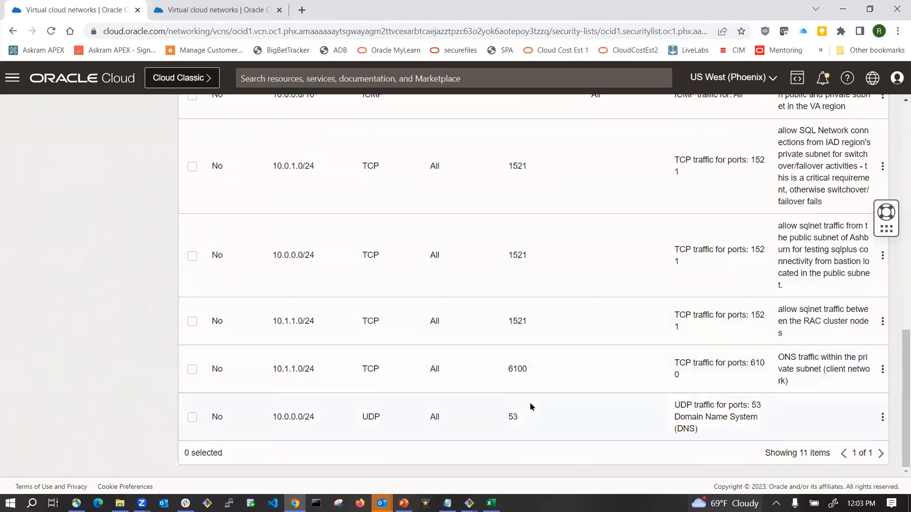
scroll(530, 409, up, 4)
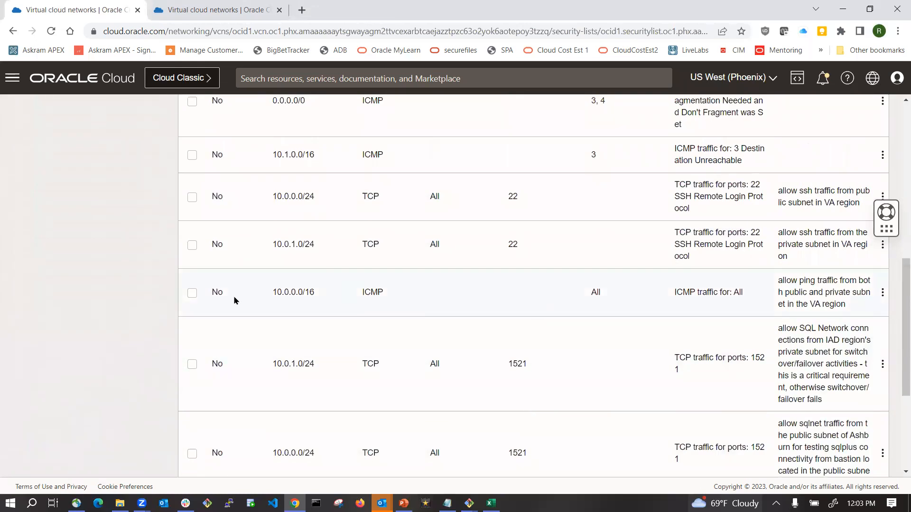
click(192, 292)
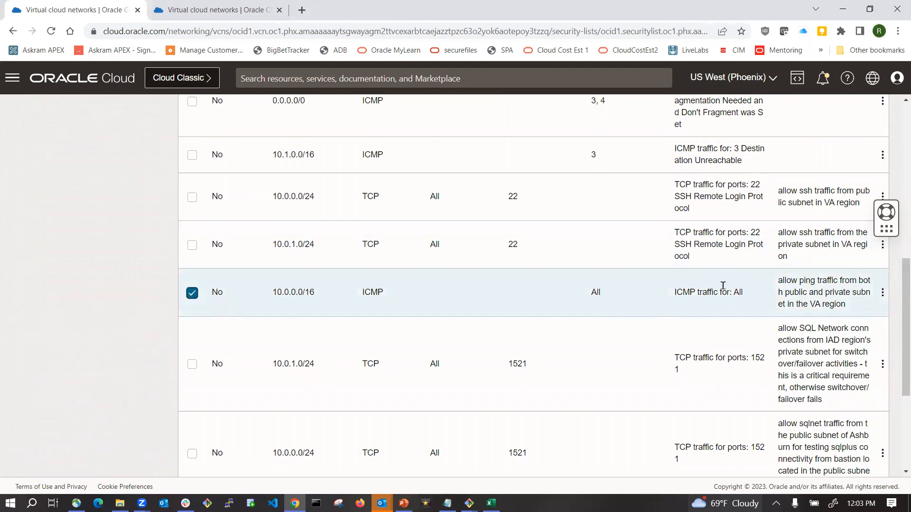
click(882, 293)
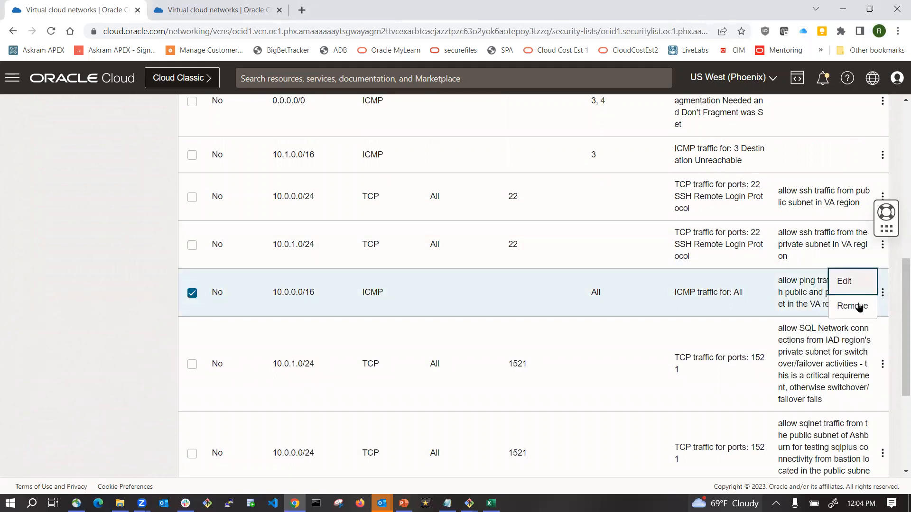
click(853, 306)
click(275, 234)
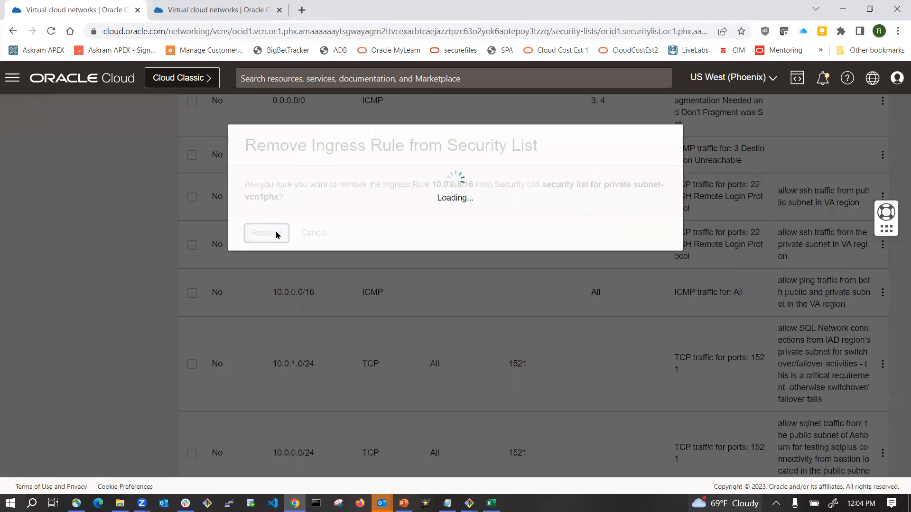
Rerun the ping to rpphx-scan.sub05010031351.vcn1phx.oraclevcn.com in the bast1iad terminal and leave it running.
key(alt+Tab)
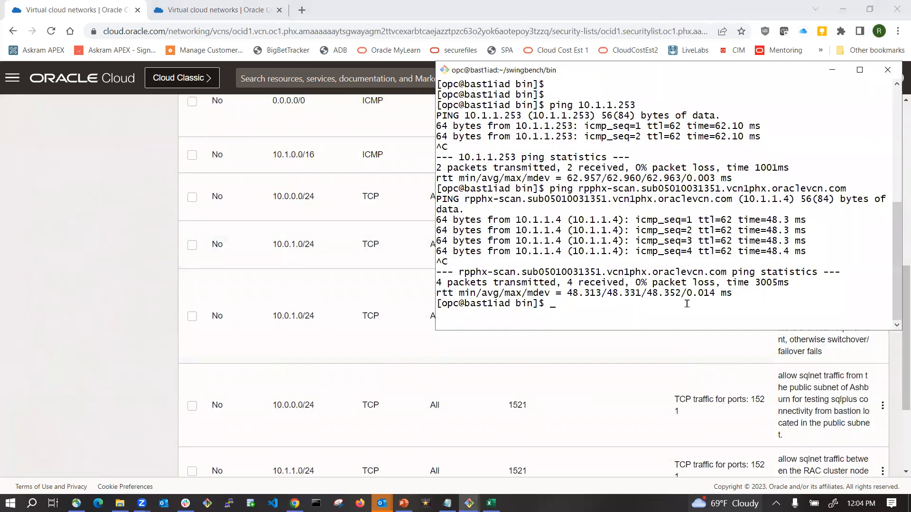
key(Up)
key(Return)
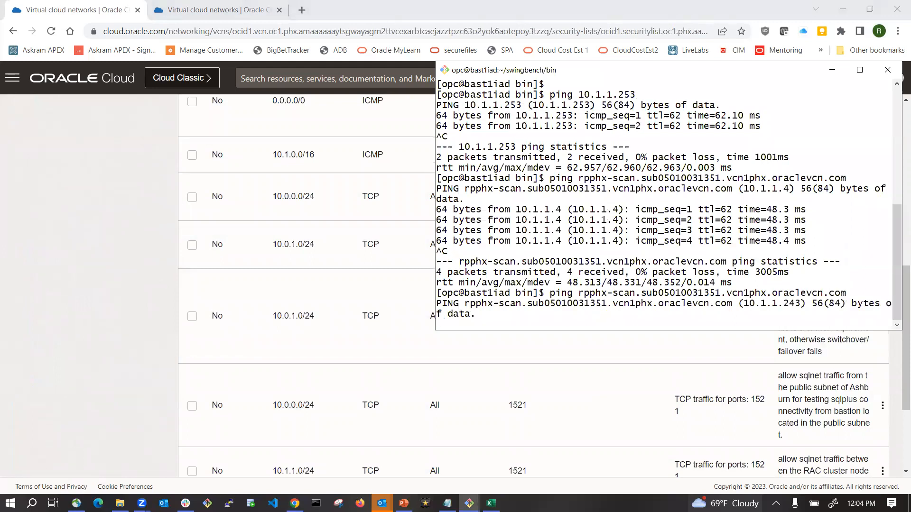
Start a new ingress rule in the private subnet's security list with source CIDR 10.0.0.0/24.
click(337, 370)
scroll(353, 226, up, 10)
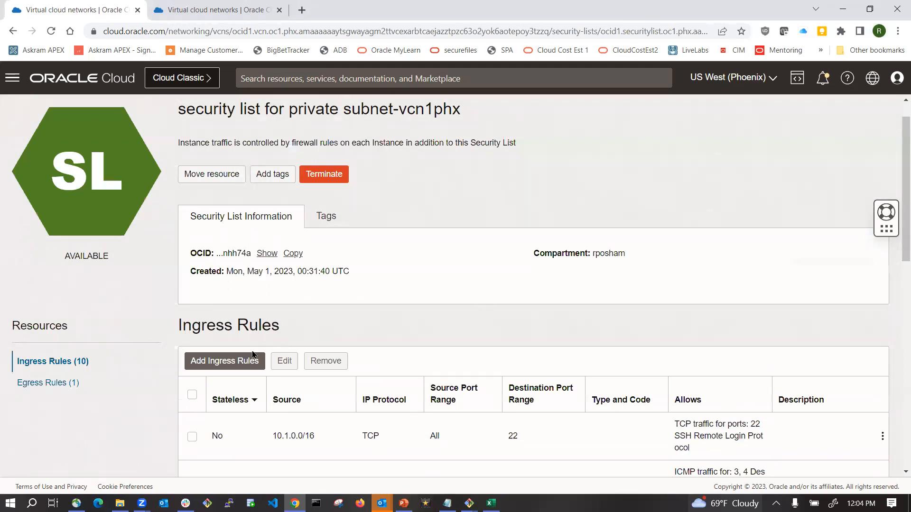
click(215, 365)
click(596, 244)
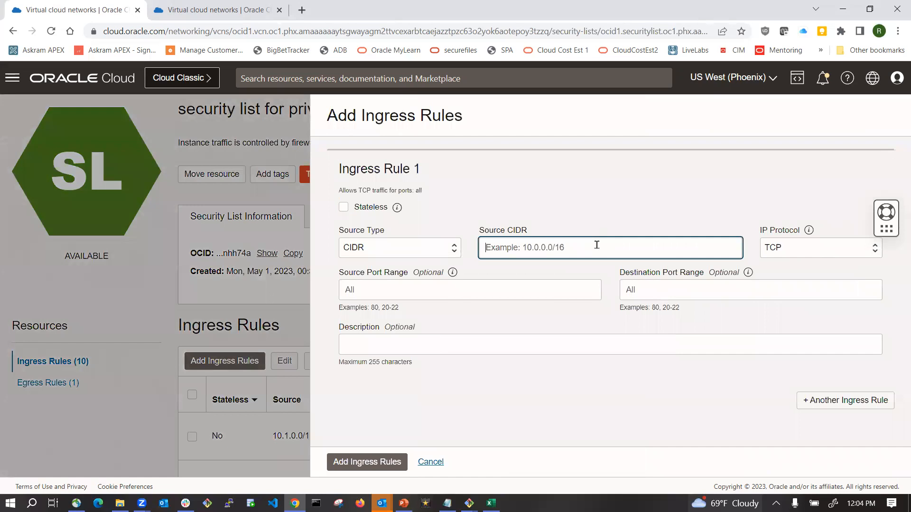
text(10.0.0)
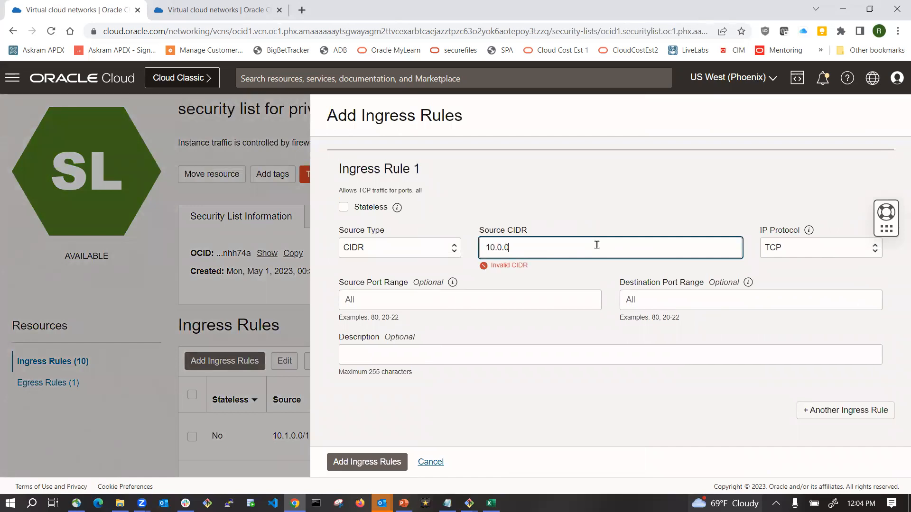
text(.0/24)
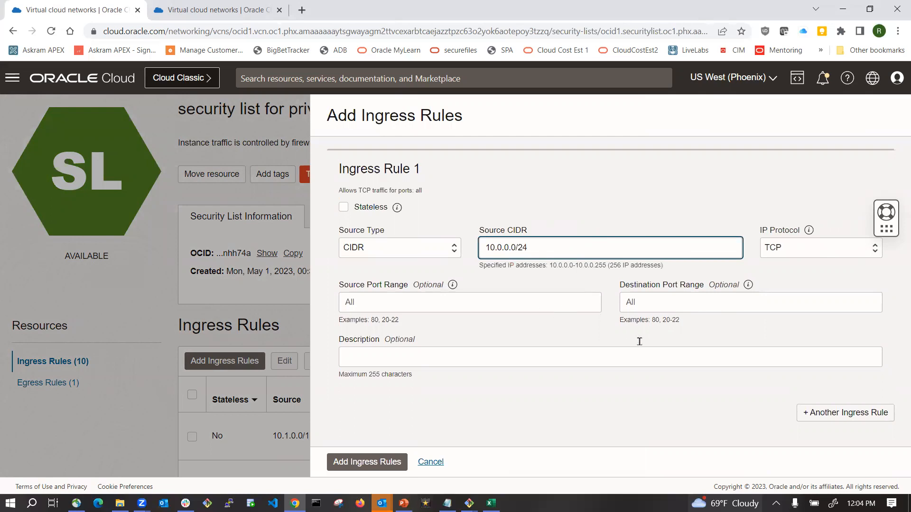
Set the new rule's IP protocol to ICMP, describe it as "allow ping traffic", and add the rule.
click(667, 307)
text(8)
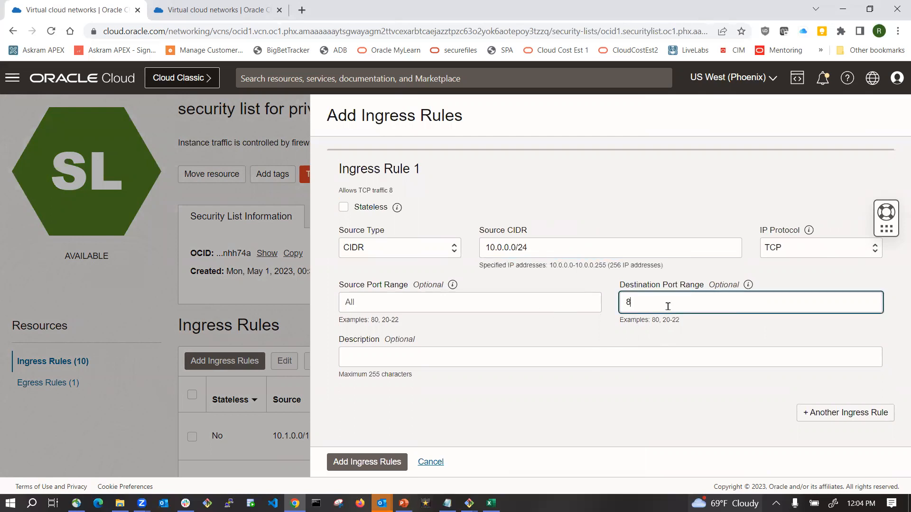
click(875, 251)
click(796, 286)
click(601, 355)
text(allow ping traffic)
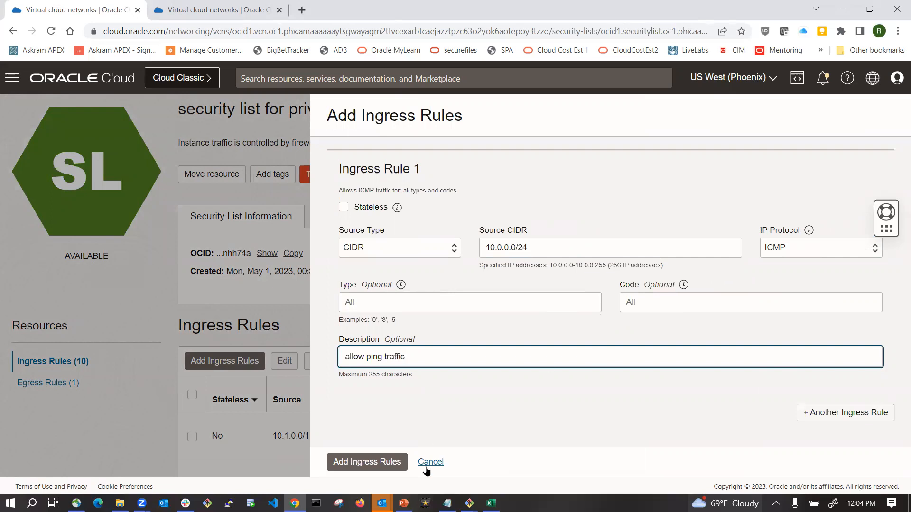
click(367, 462)
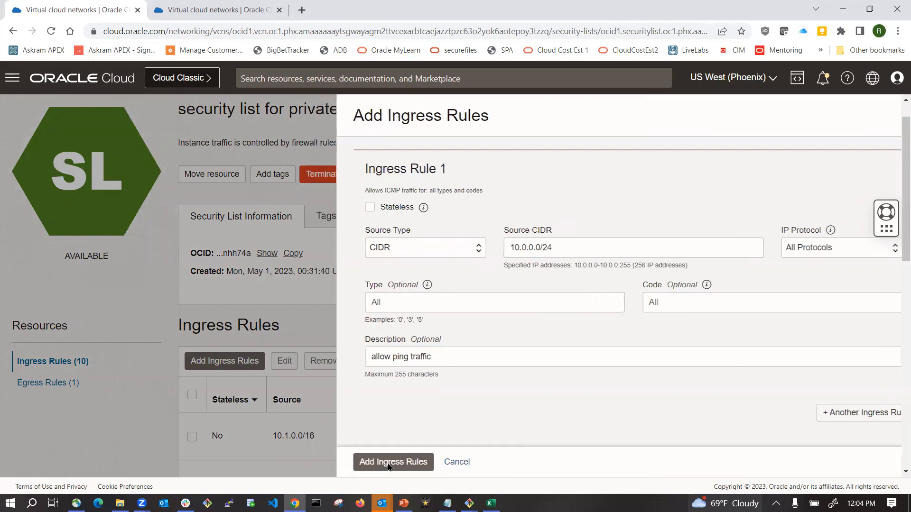
Check the running ping in the bast1iad terminal, stop it, and return to the security list in the Oracle Cloud console.
key(alt+Tab)
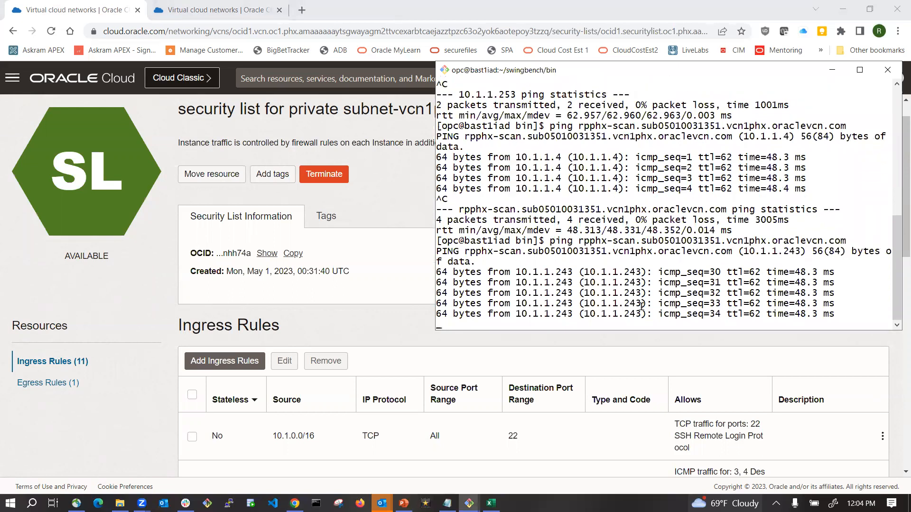
key(ctrl+c)
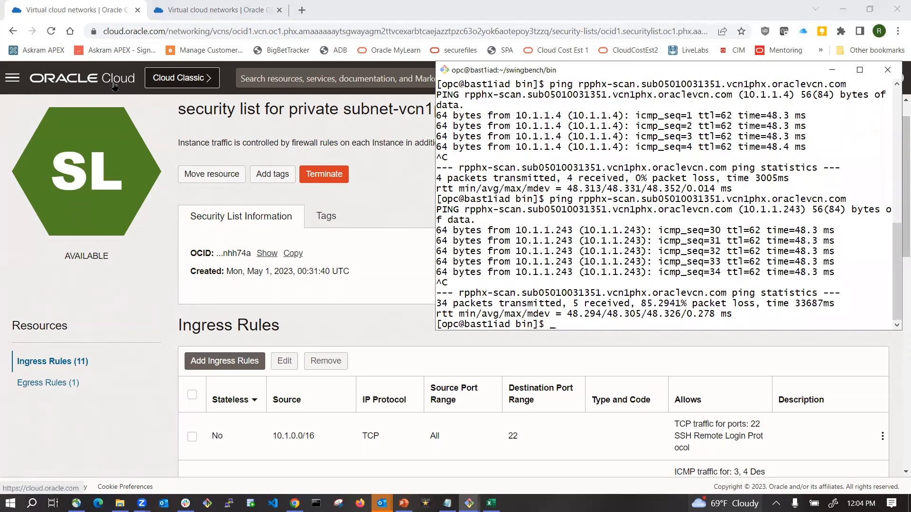
click(94, 427)
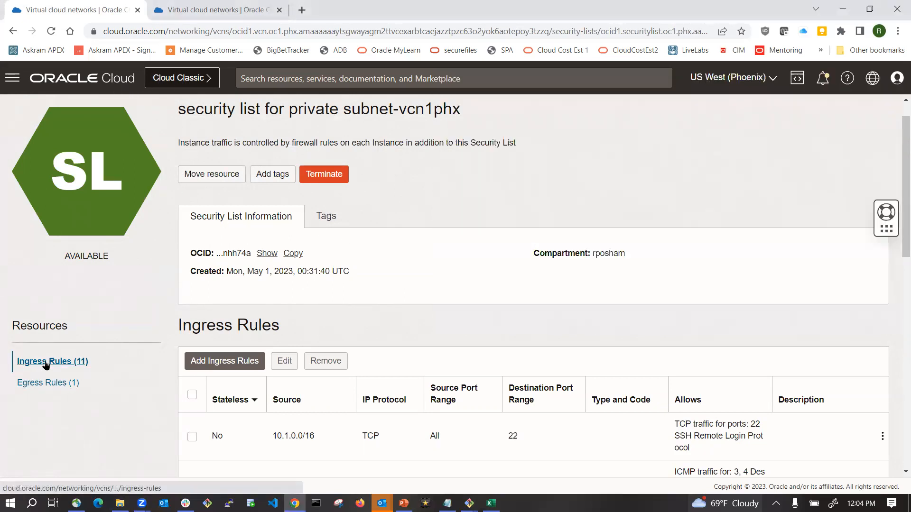
Open the UDP port 53 ingress rule from 10.0.0.0/24 for editing and set its destination port range to 5300.
scroll(475, 384, down, 12)
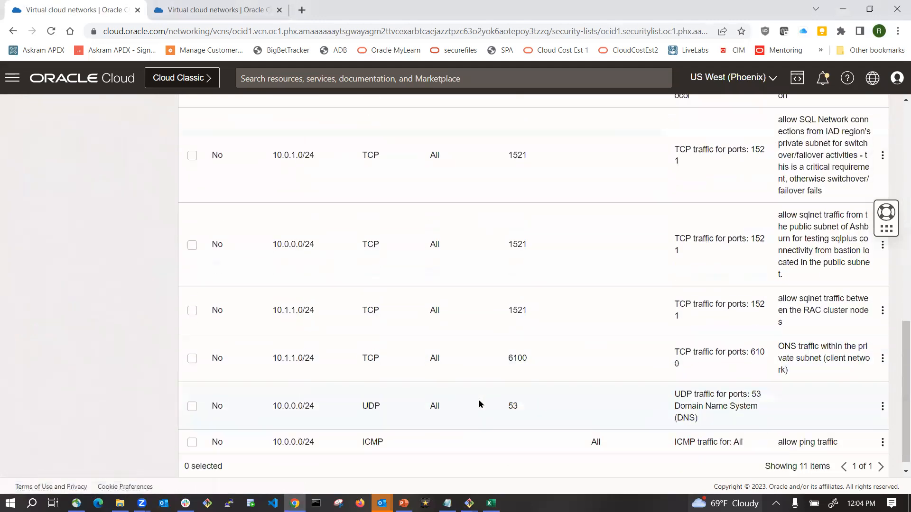
scroll(479, 404, down, 1)
click(192, 395)
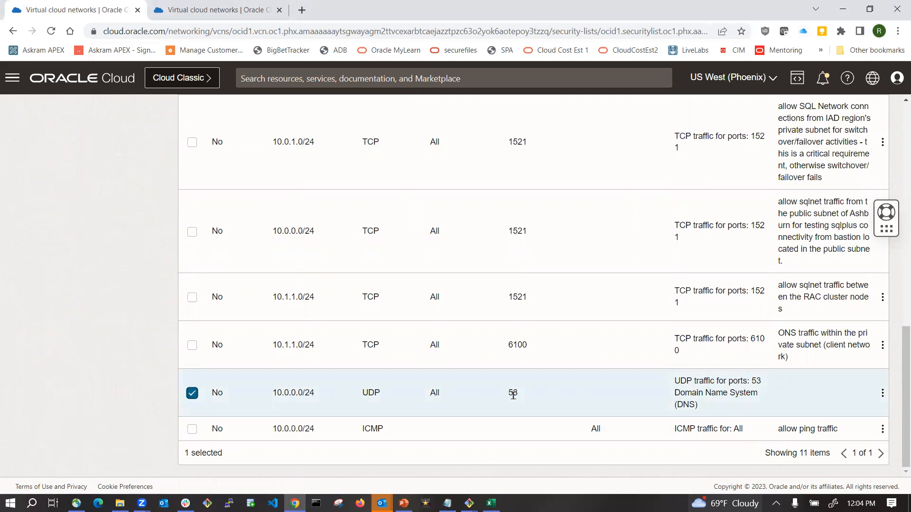
scroll(309, 227, up, 10)
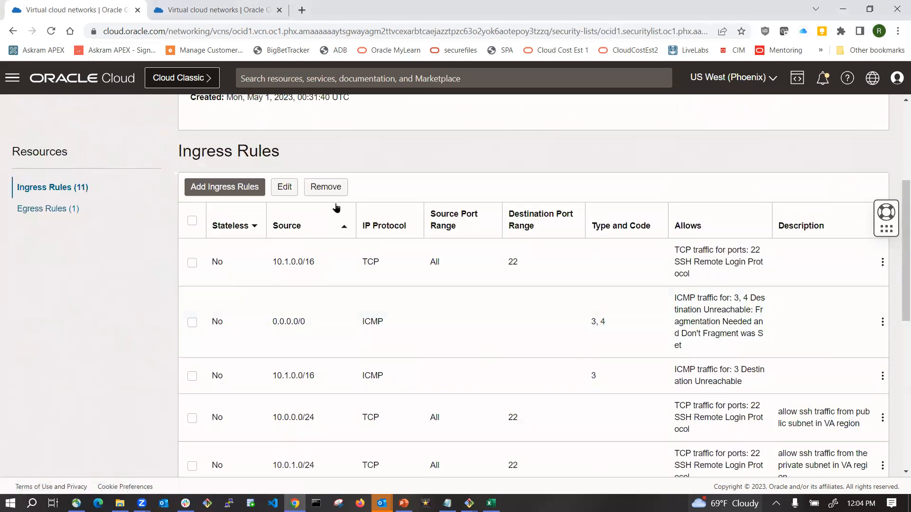
click(283, 187)
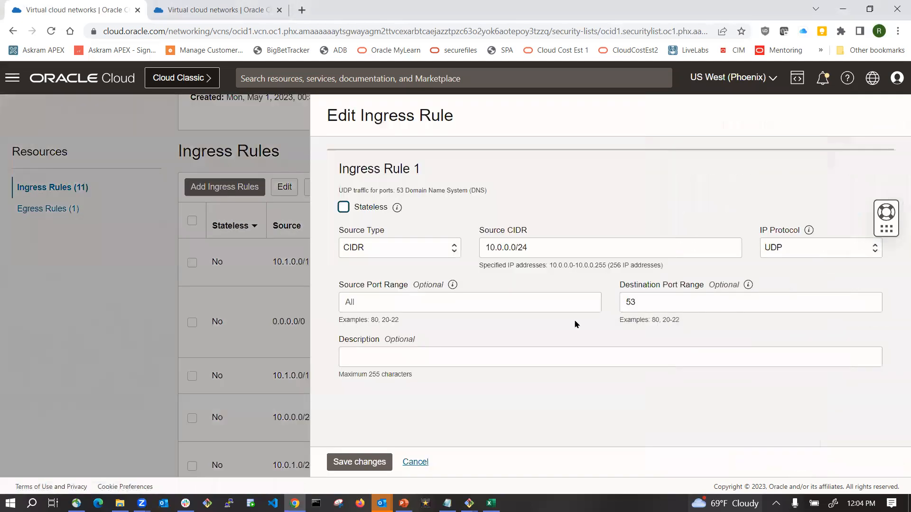
click(677, 304)
text(0)
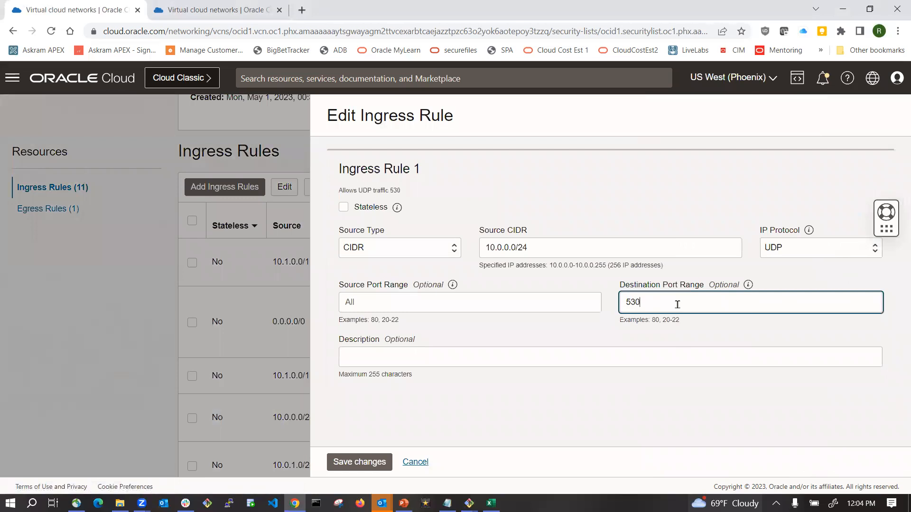
Describe the UDP rule as "allow private dns resolver traffic", save it, and check its entry in the ingress rules list.
click(384, 356)
text(akkiw)
key(BackSpace)
key(BackSpace)
key(BackSpace)
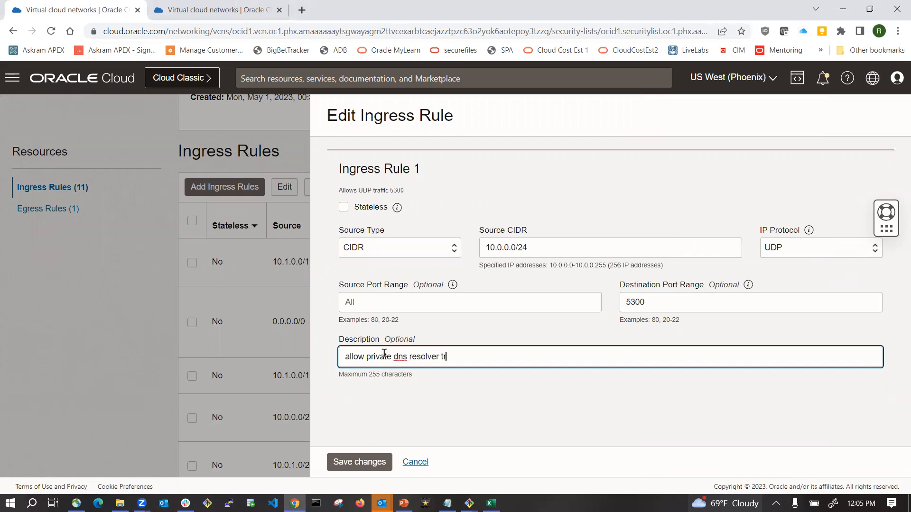
click(363, 464)
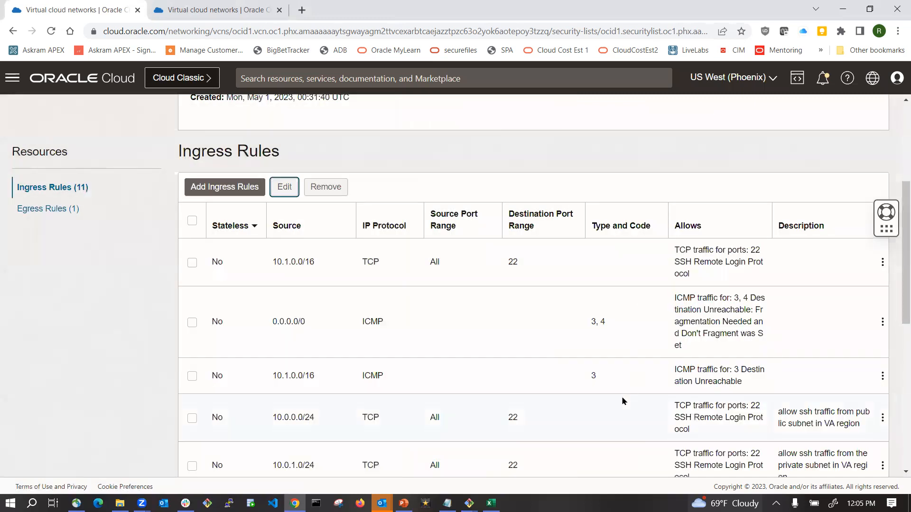
scroll(623, 402, down, 6)
scroll(537, 439, down, 2)
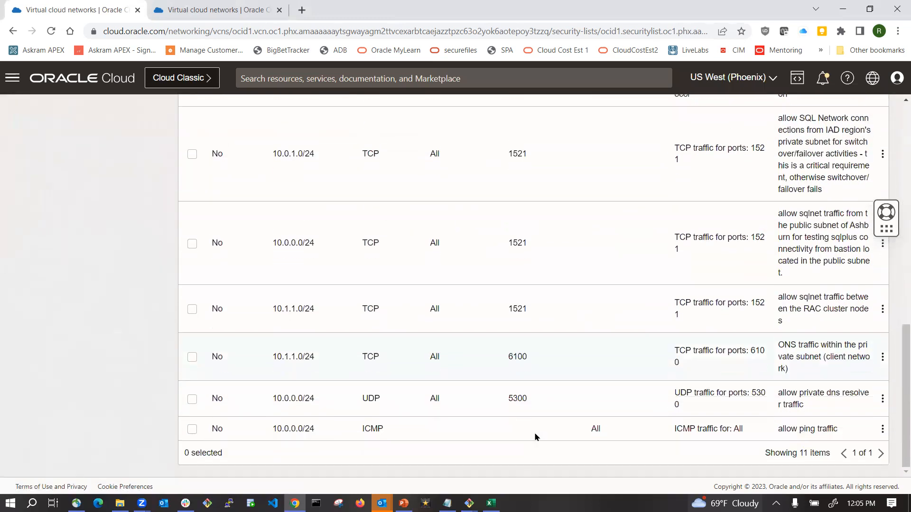
Test name resolution from the bast1iad terminal by pinging rpphx-scan.sub05010031351.vcn1phx.oraclevcn.com, and stop the ping.
key(alt+Tab)
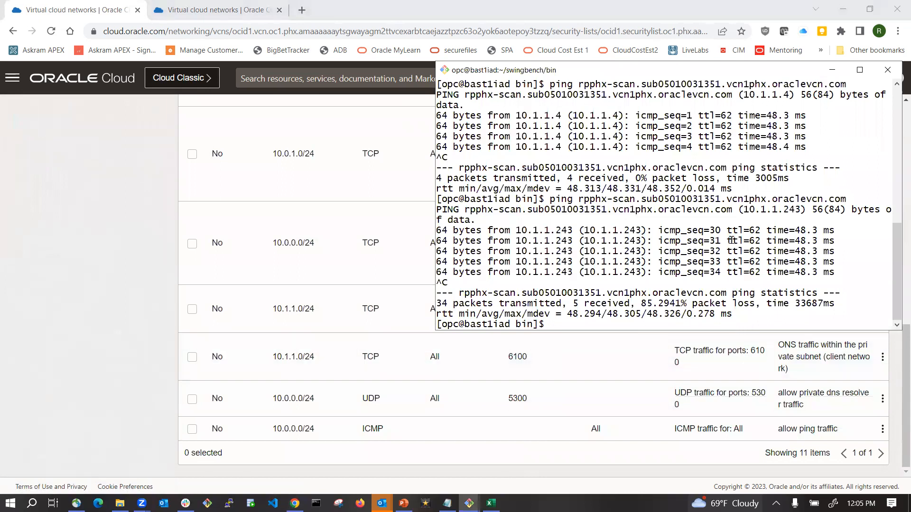
key(Up)
key(Up)
key(Down)
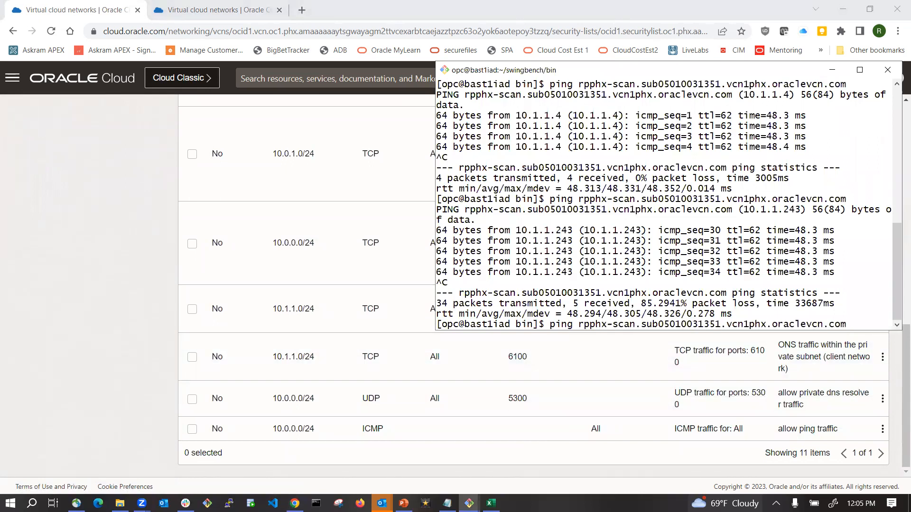
key(Return)
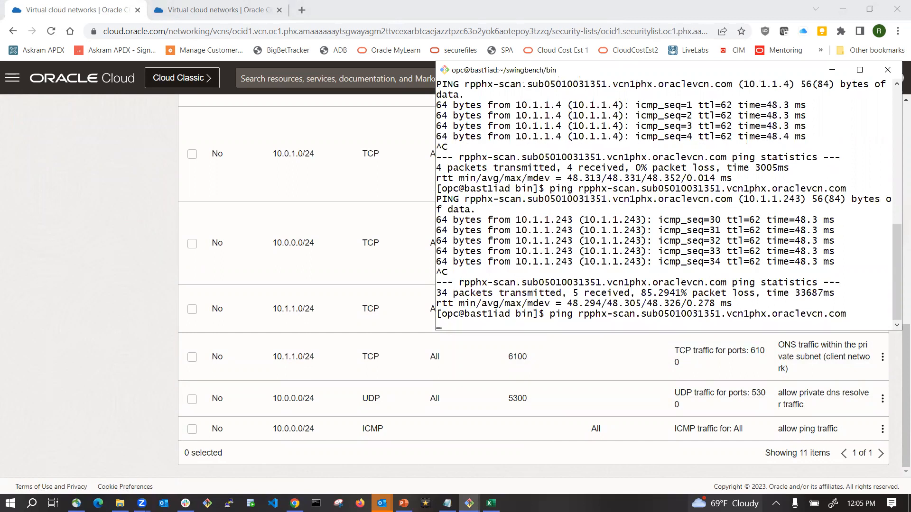
key(ctrl+c)
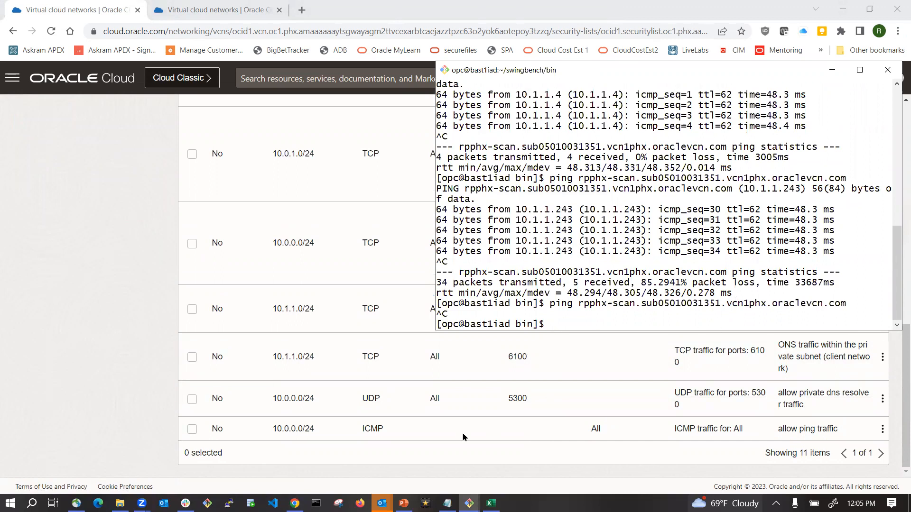
Edit the private DNS resolver UDP ingress rule in the Oracle Cloud console to use destination port 53 and save it.
click(197, 400)
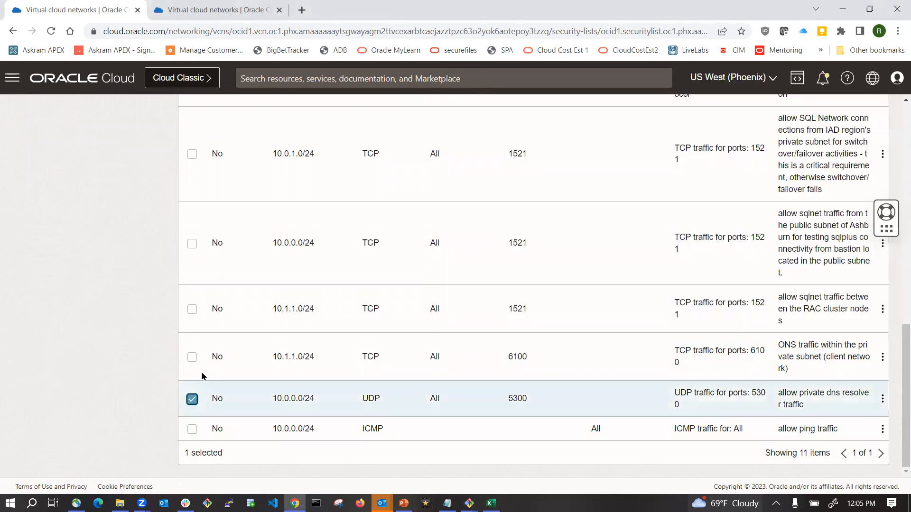
scroll(232, 286, up, 10)
click(286, 298)
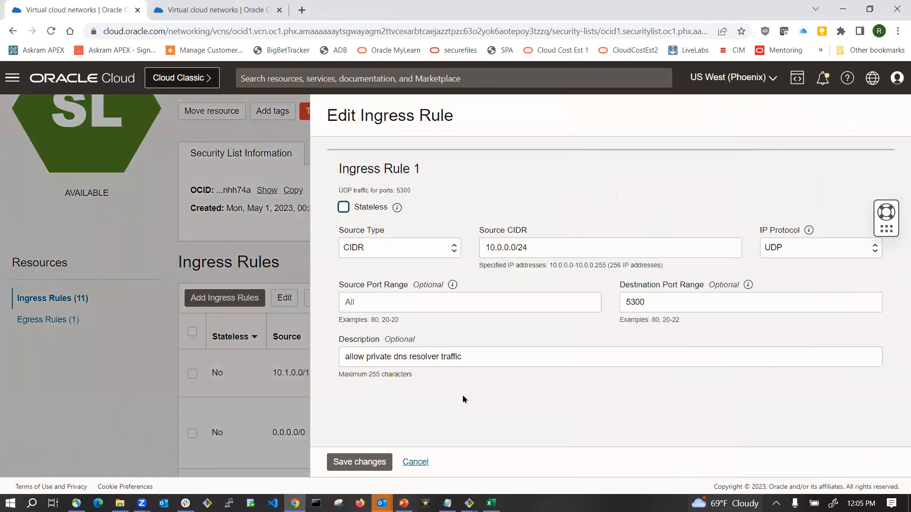
click(653, 302)
key(BackSpace)
key(BackSpace)
click(359, 463)
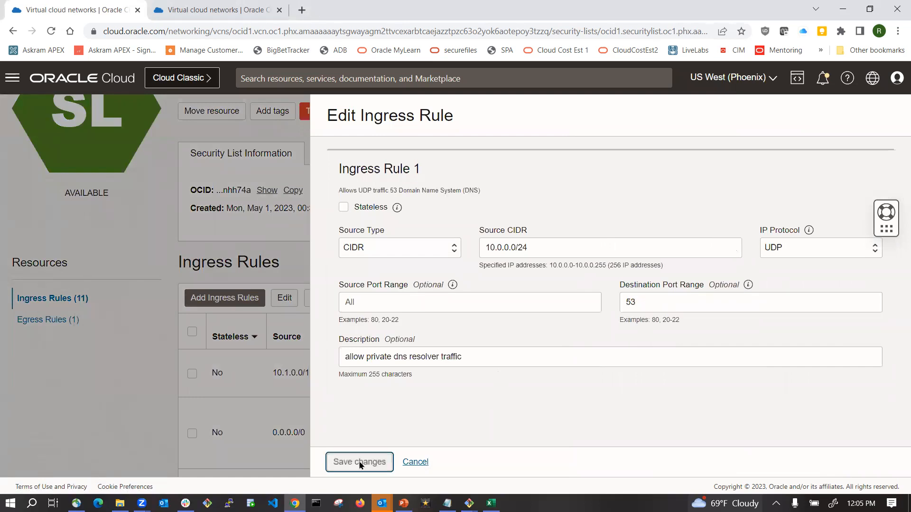
Repeat the ping to rpphx-scan.sub05010031351.vcn1phx.oraclevcn.com in the bast1iad terminal with the DNS port restored, and stop it after several replies.
key(alt+Tab)
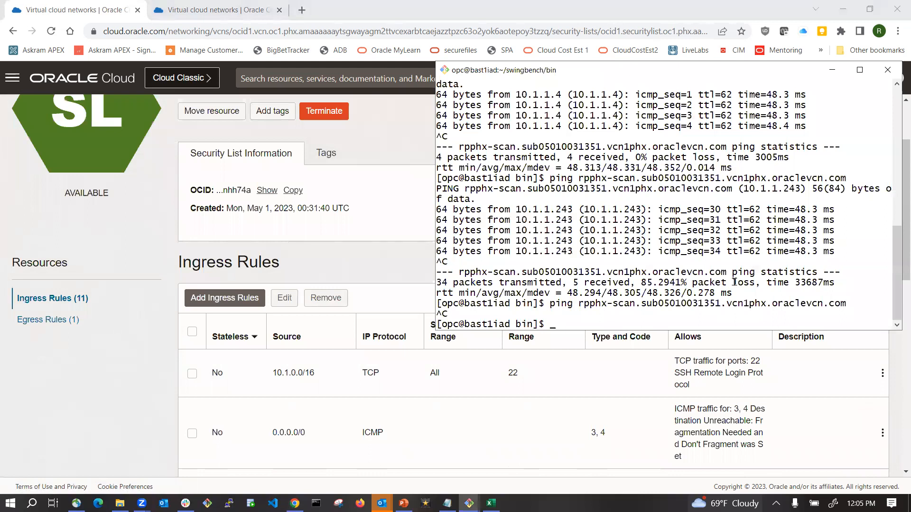
key(Up)
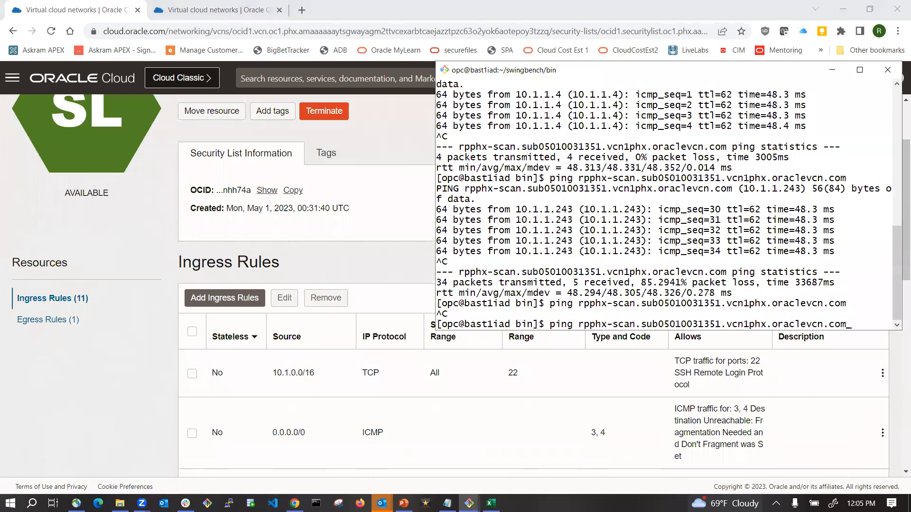
key(Return)
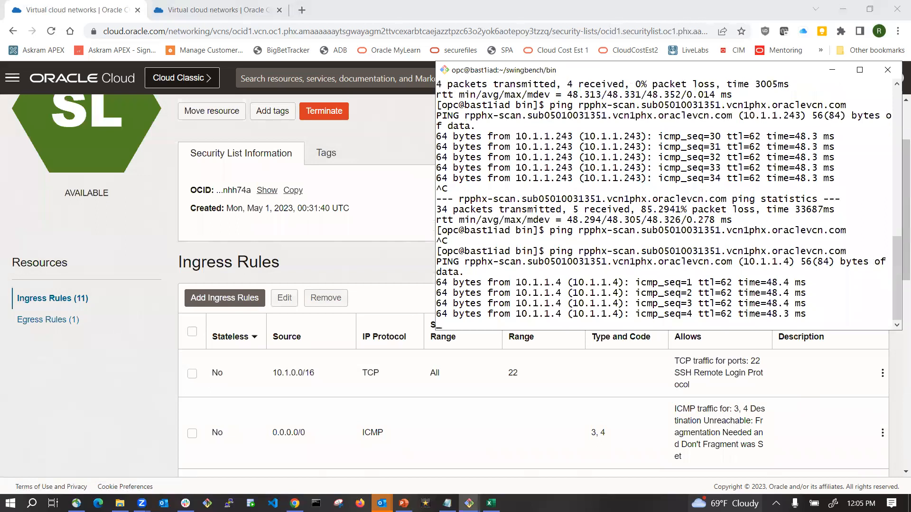
key(ctrl+c)
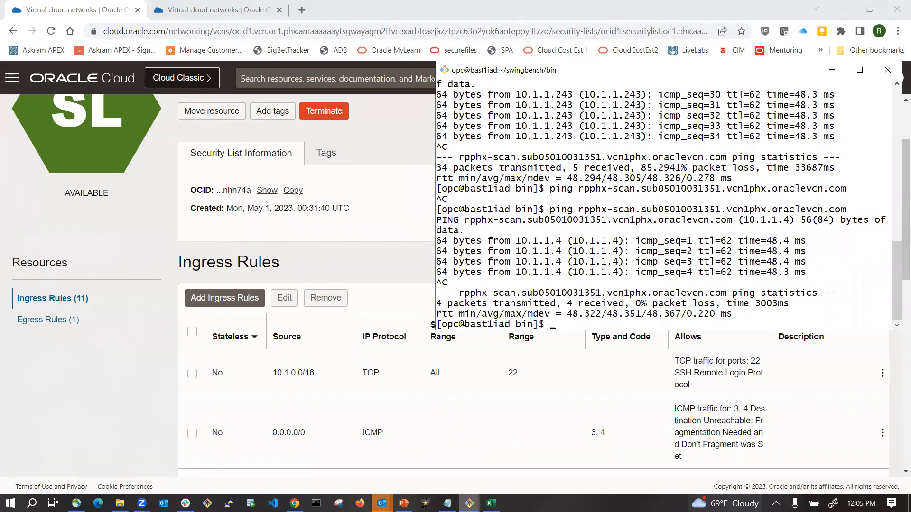
Switch to the Excel demo workbook and select the Standby DB SCAN name value in cell B15 of the input sheet.
click(491, 504)
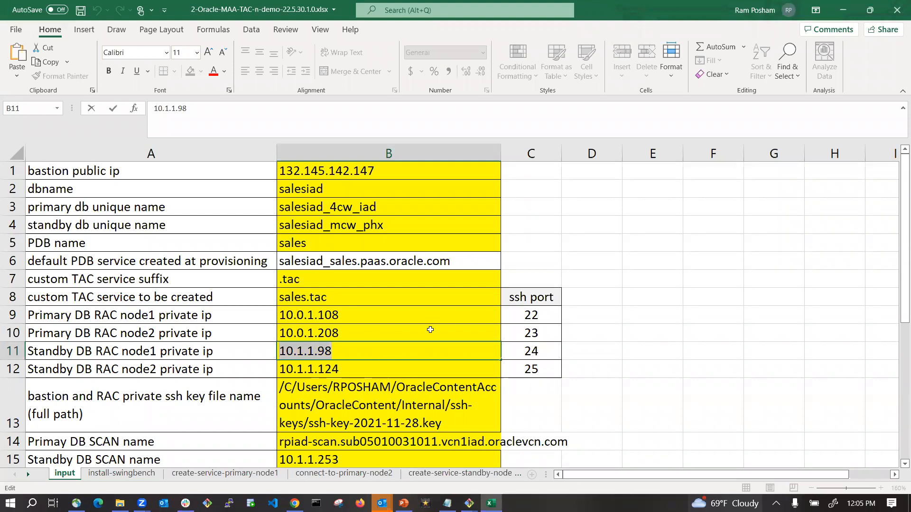
scroll(427, 333, down, 2)
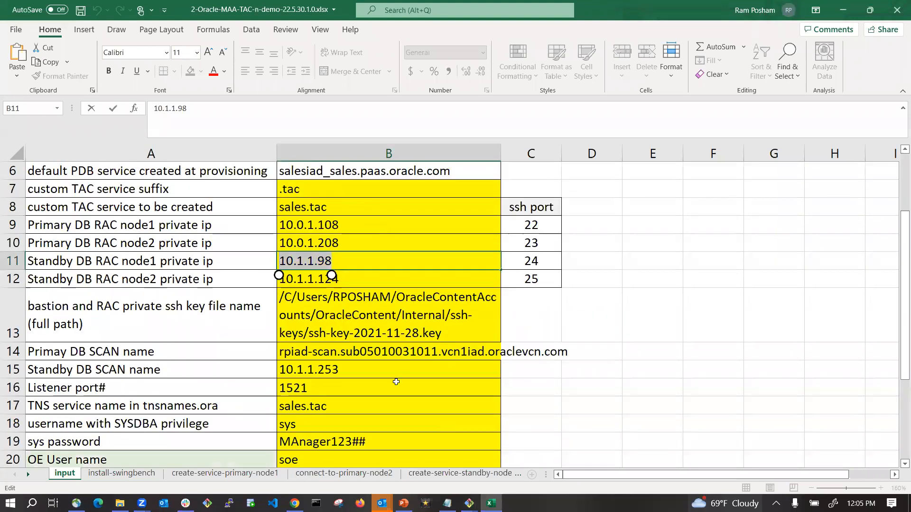
click(321, 372)
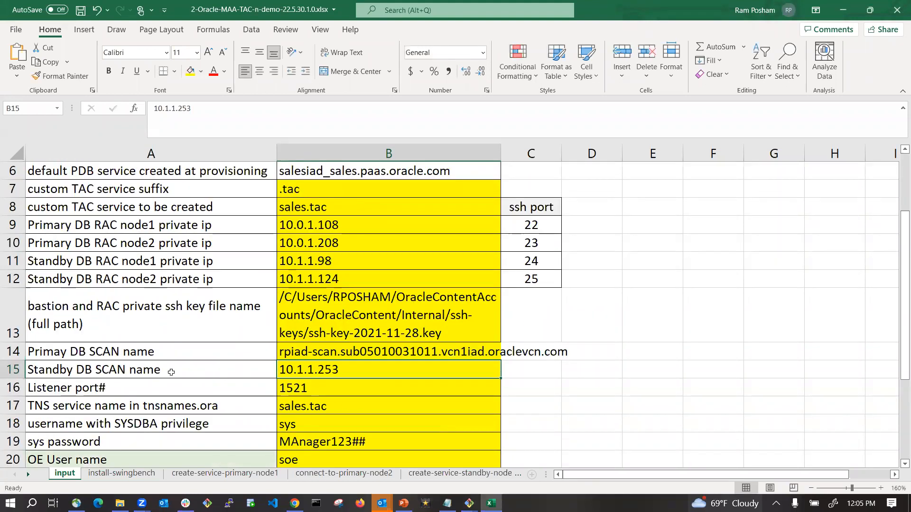
click(151, 378)
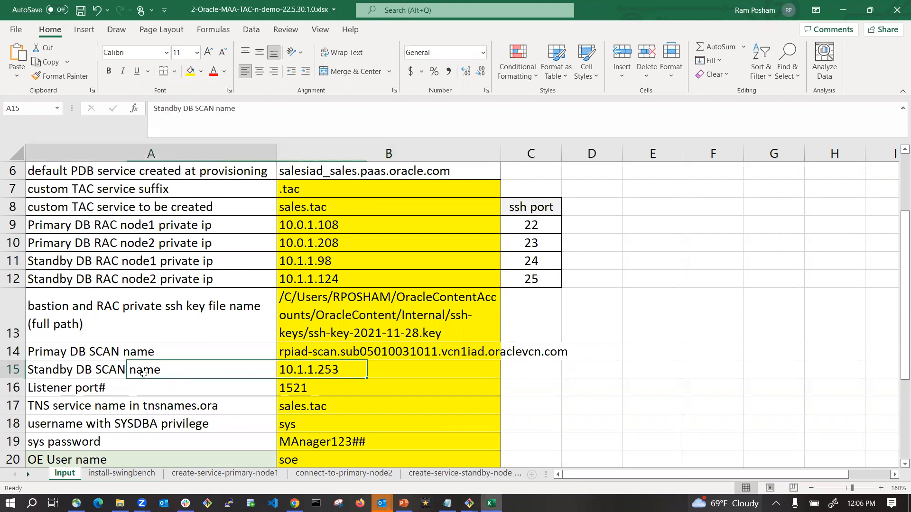
click(312, 374)
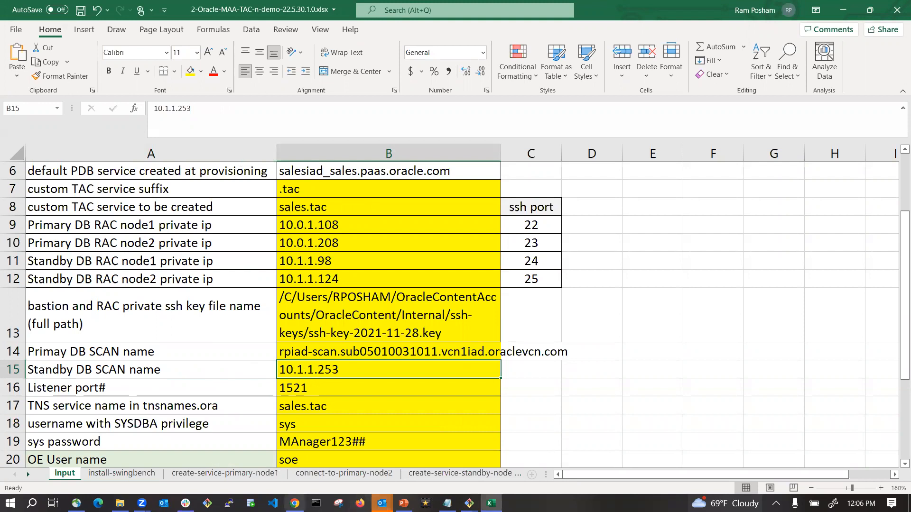
Return to the Oracle Cloud console and open the list of Oracle Base Database DB systems in US West (Phoenix).
click(294, 504)
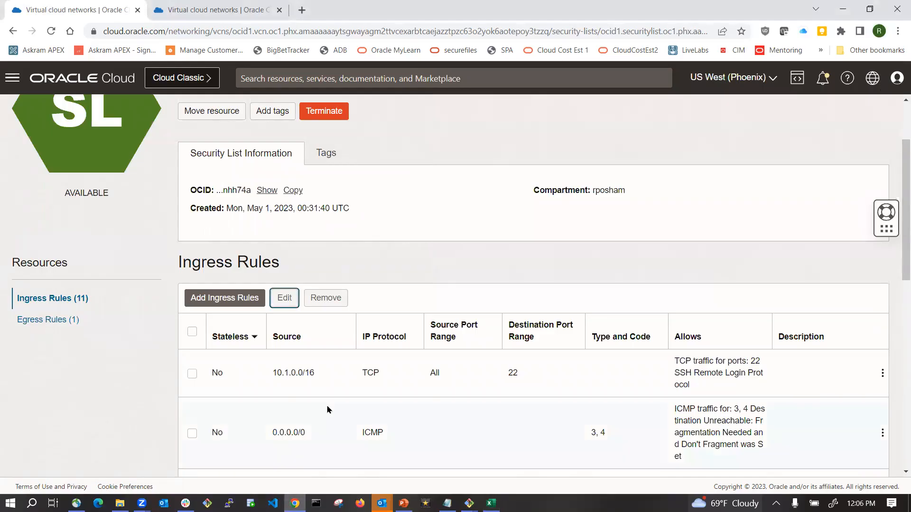
scroll(211, 164, up, 3)
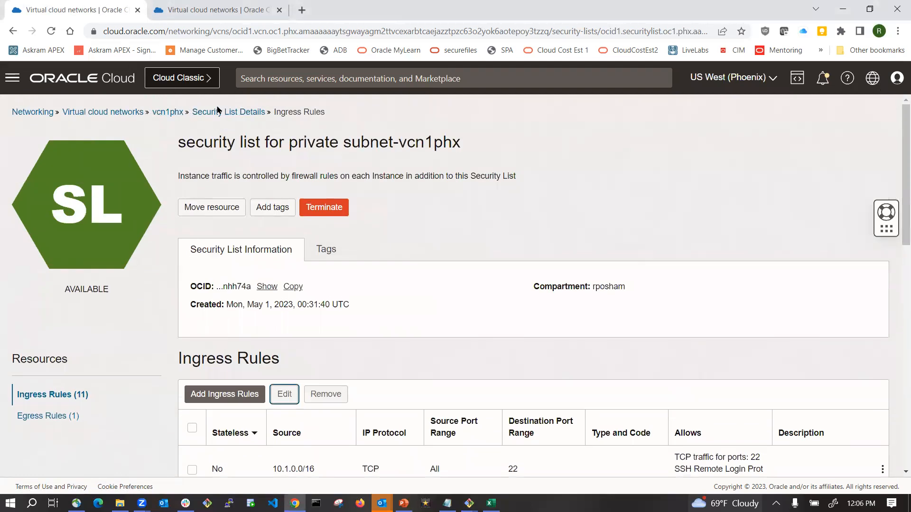
click(119, 78)
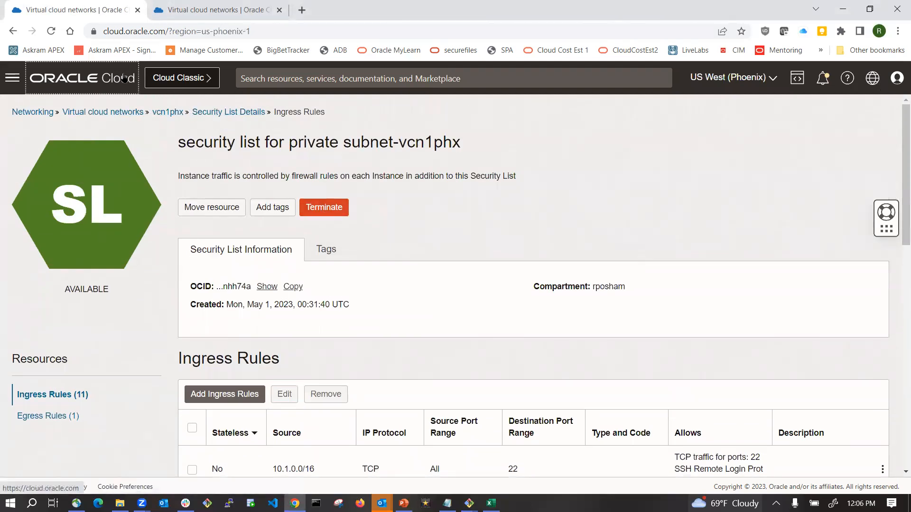
click(298, 202)
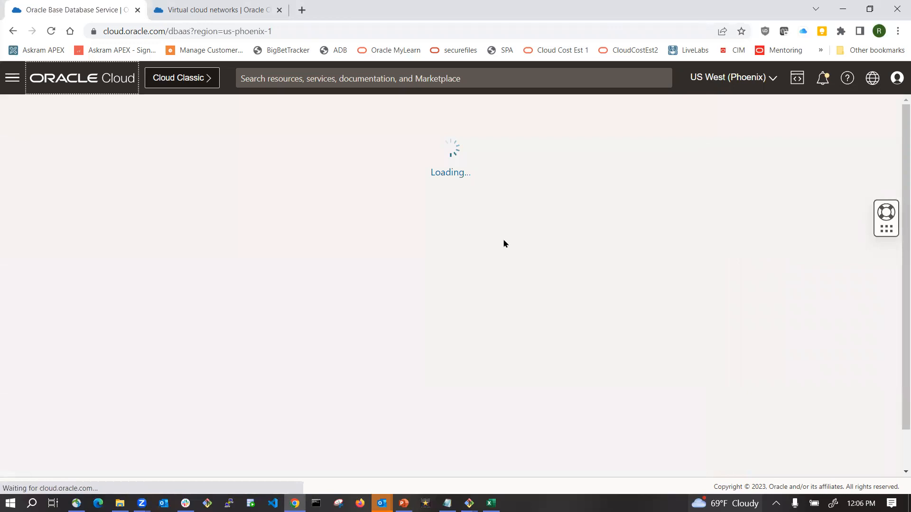
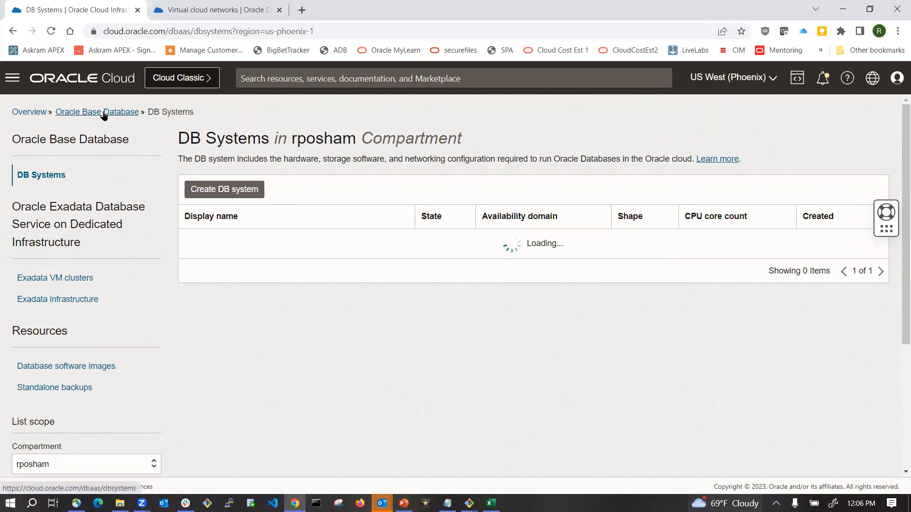
click(36, 113)
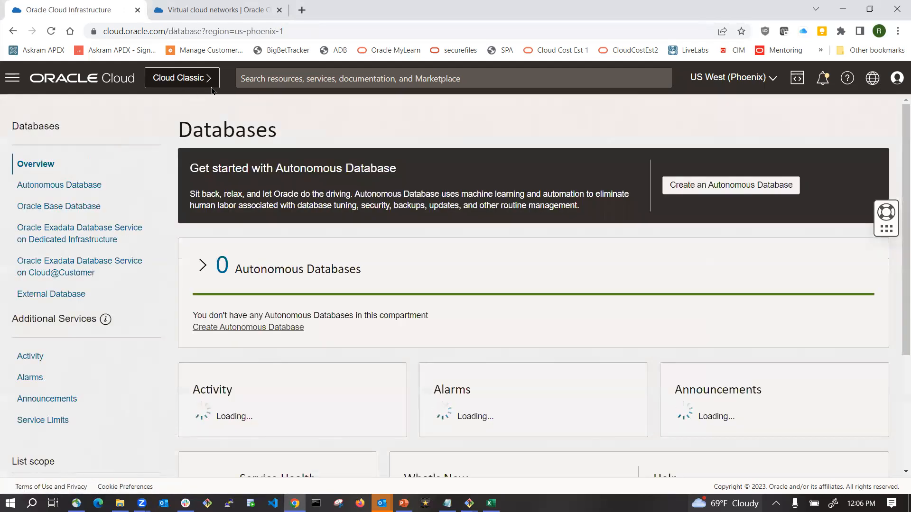
click(112, 84)
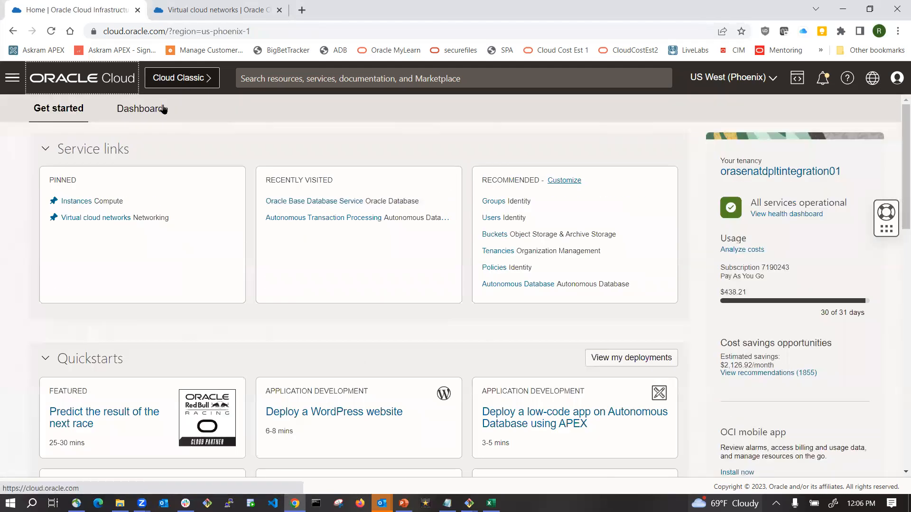
click(316, 201)
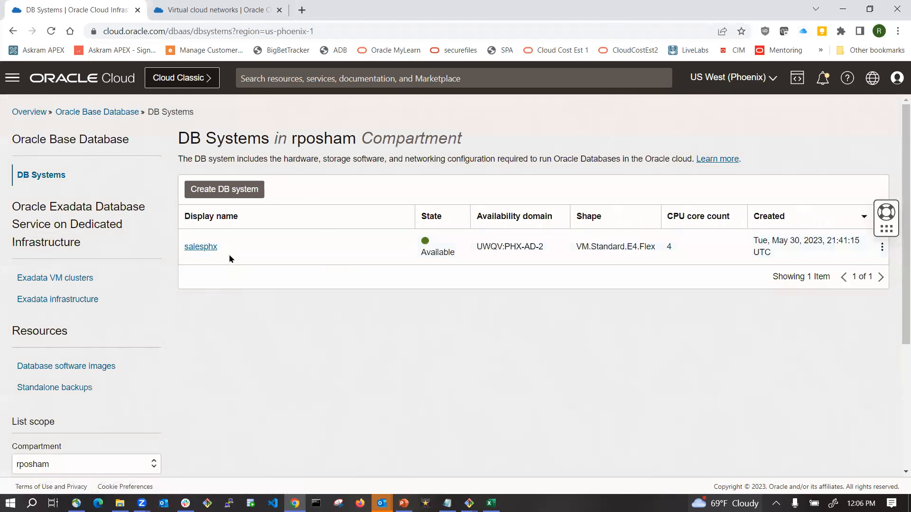
Open the salesphx DB system and show its full host domain name in the network details.
click(199, 251)
scroll(747, 436, down, 1)
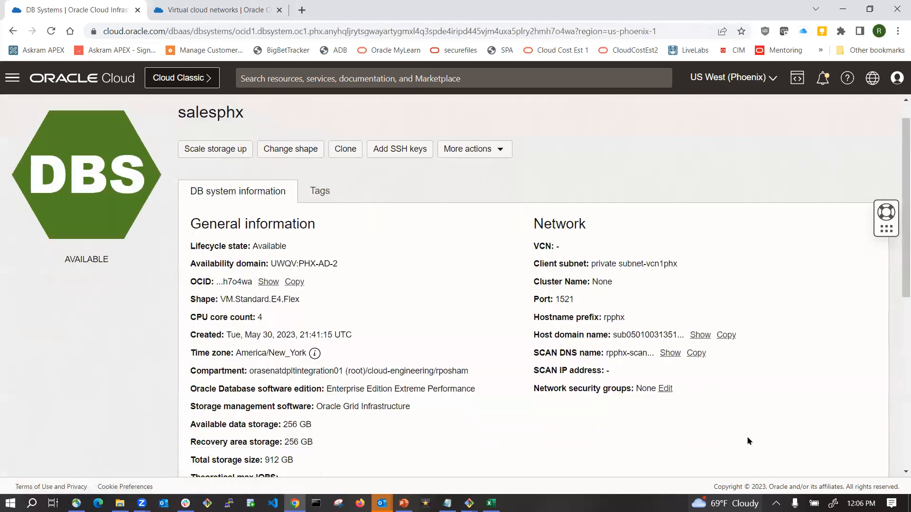
scroll(747, 436, down, 1)
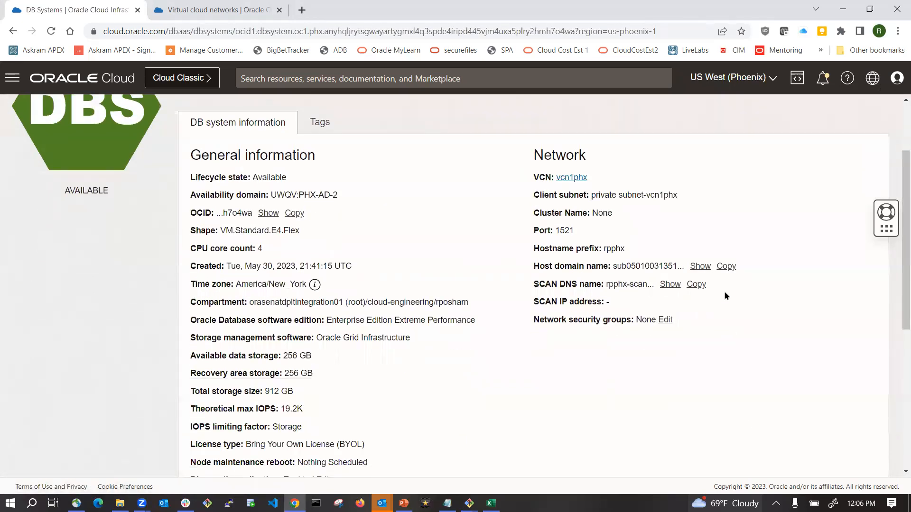
click(702, 266)
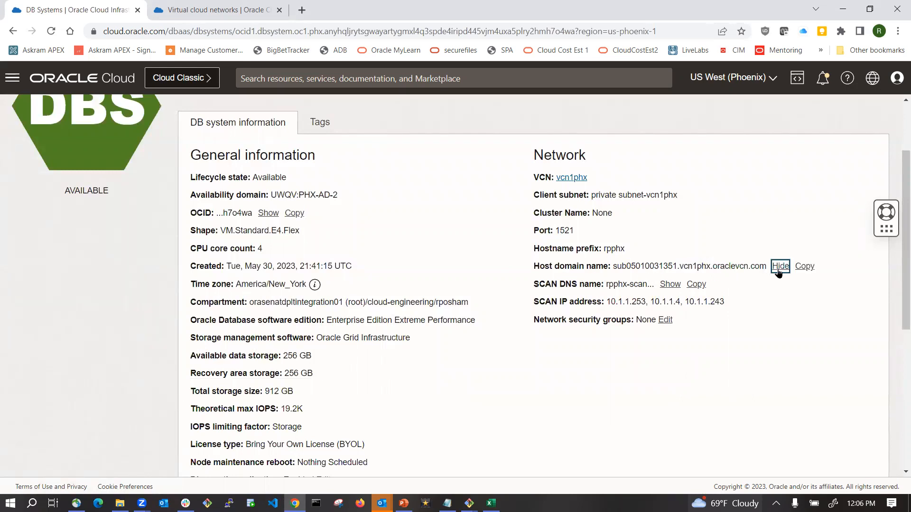
Copy the host domain name of salesphx into the Standby DB SCAN name cell B15 of the Excel workbook.
click(804, 266)
key(alt+Tab)
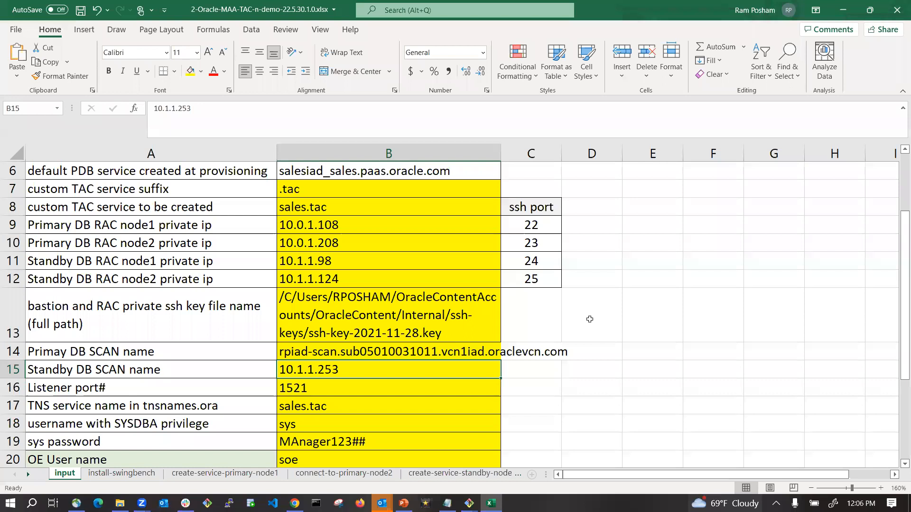
right_click(316, 373)
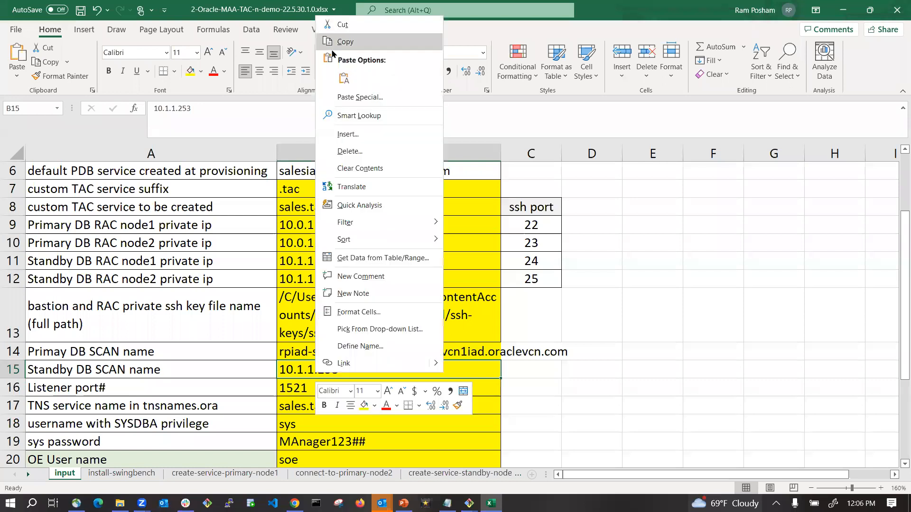
click(345, 77)
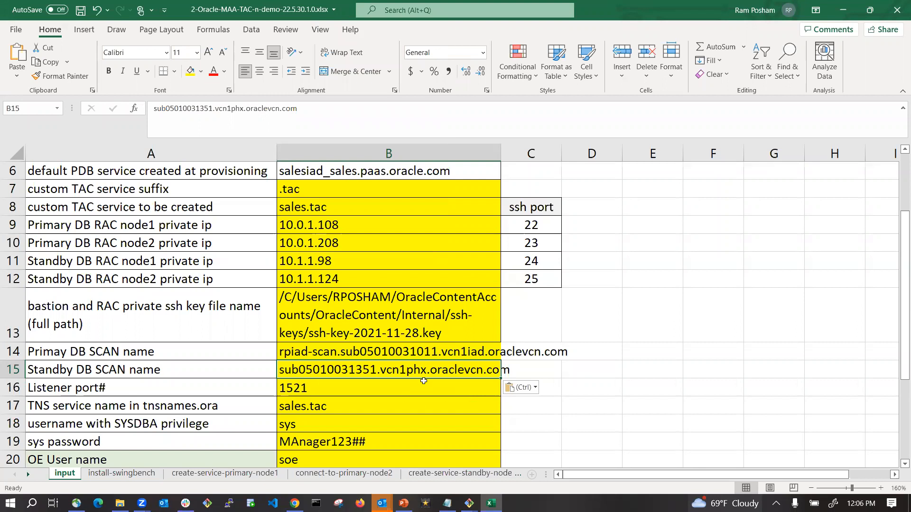
click(545, 364)
click(432, 361)
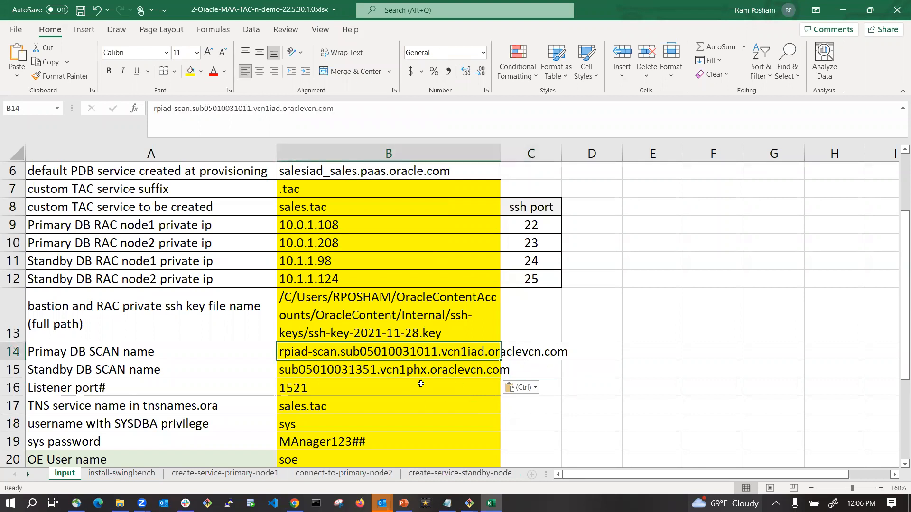
click(420, 374)
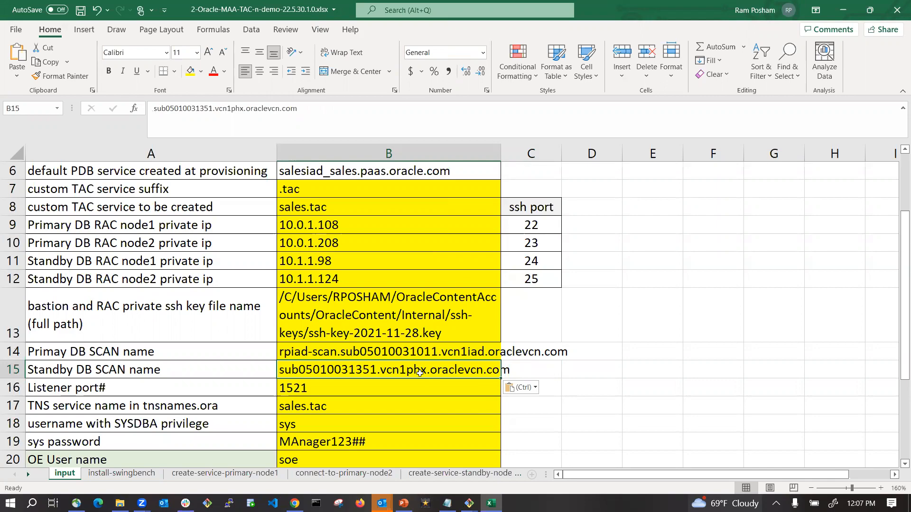
Replace cell B15 in the Excel workbook with the SCAN DNS name copied from salesphx in the Oracle Cloud console, rpphx-scan.sub05010031351.vcn1phx.oraclevcn.com.
key(alt+Tab)
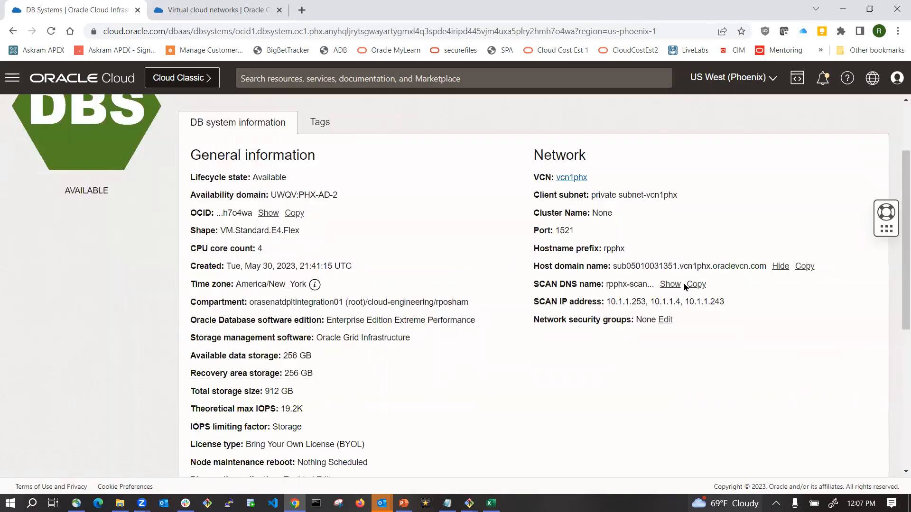
click(695, 286)
key(alt+Tab)
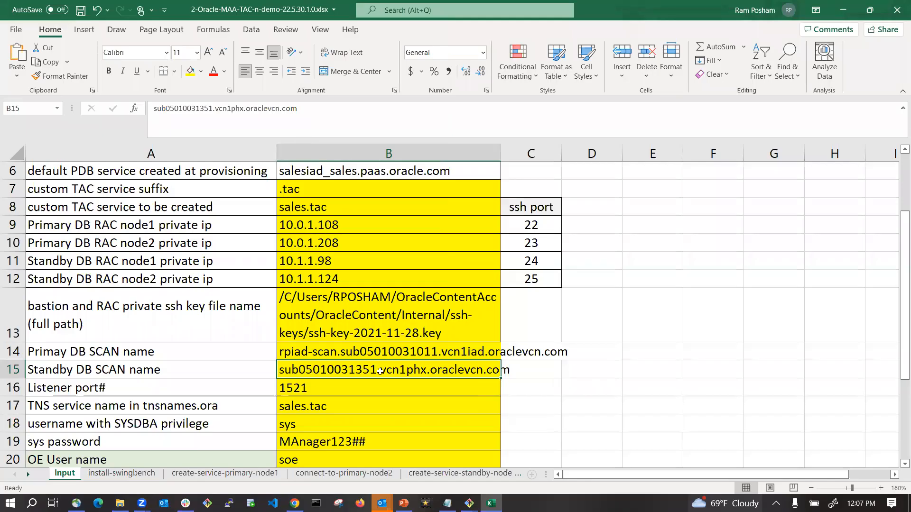
right_click(380, 371)
click(410, 75)
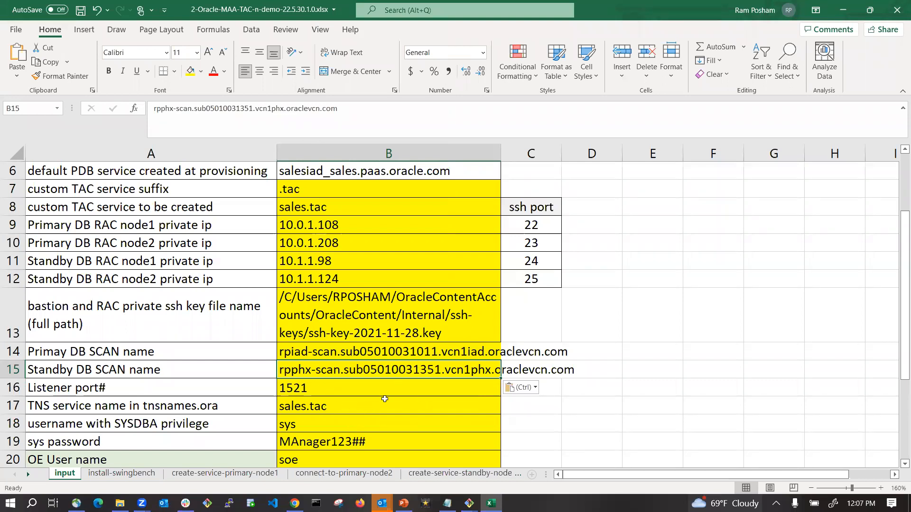
Go through the workbook's install, service-creation and node-connection sheets, and show the standby address line on the create-tnsnames.ora sheet.
scroll(310, 436, down, 7)
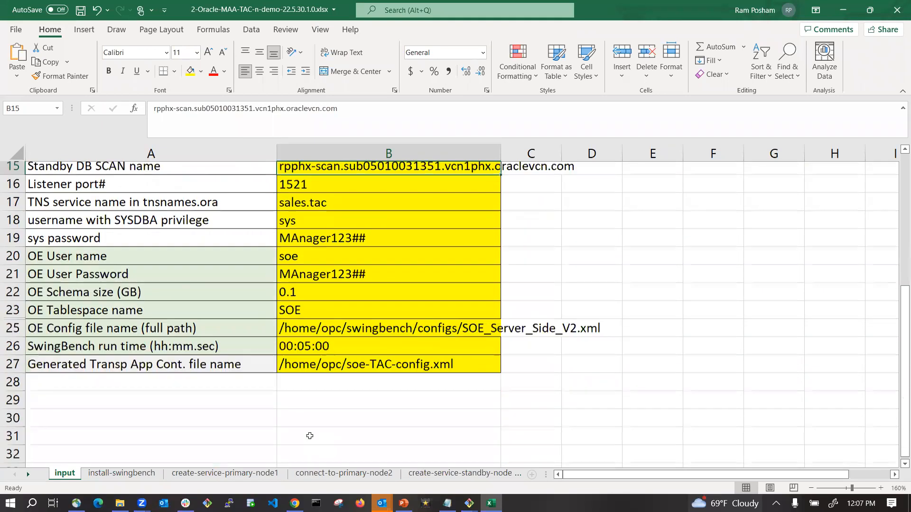
scroll(309, 436, up, 4)
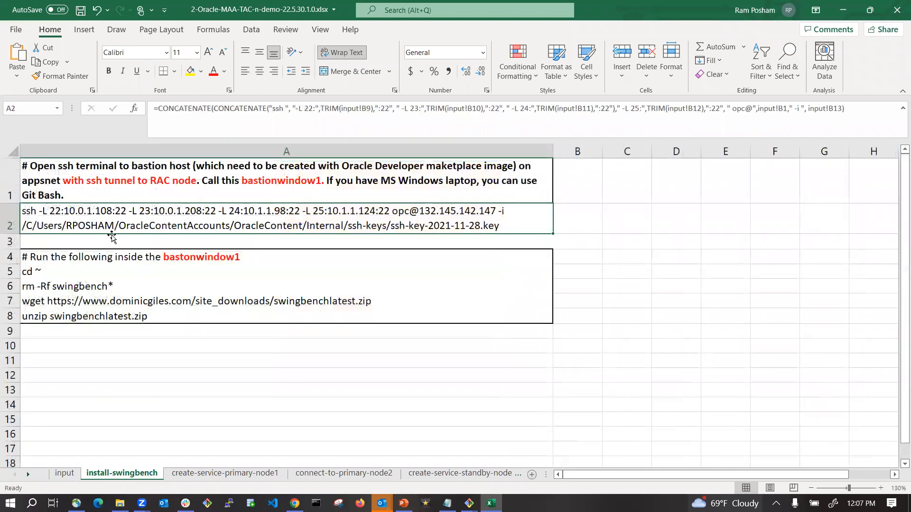
click(198, 474)
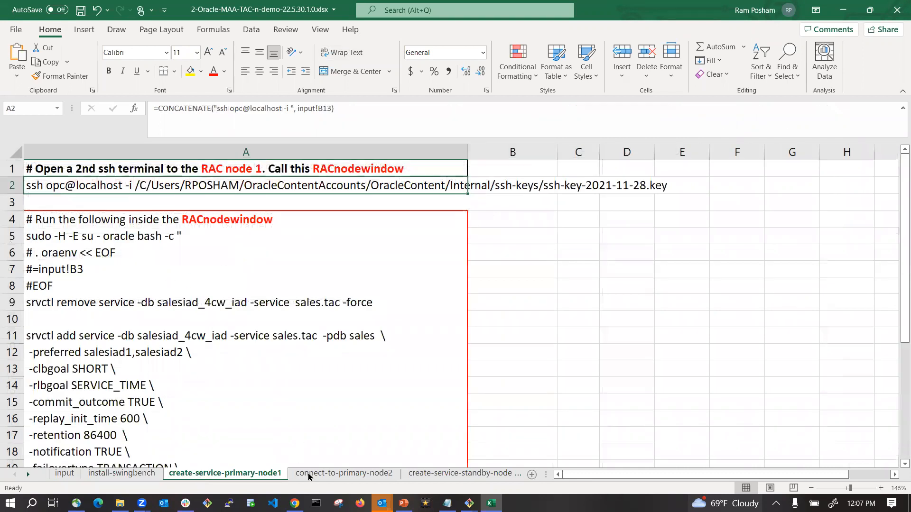
click(314, 475)
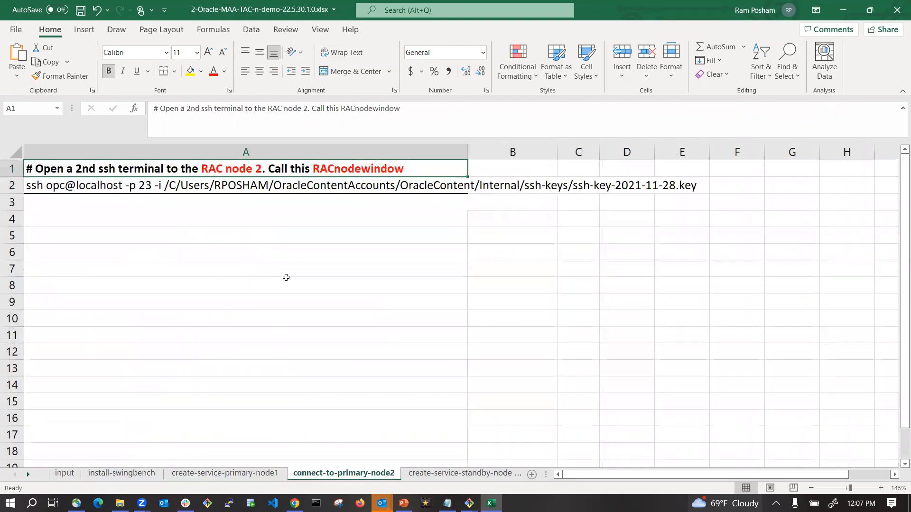
click(414, 476)
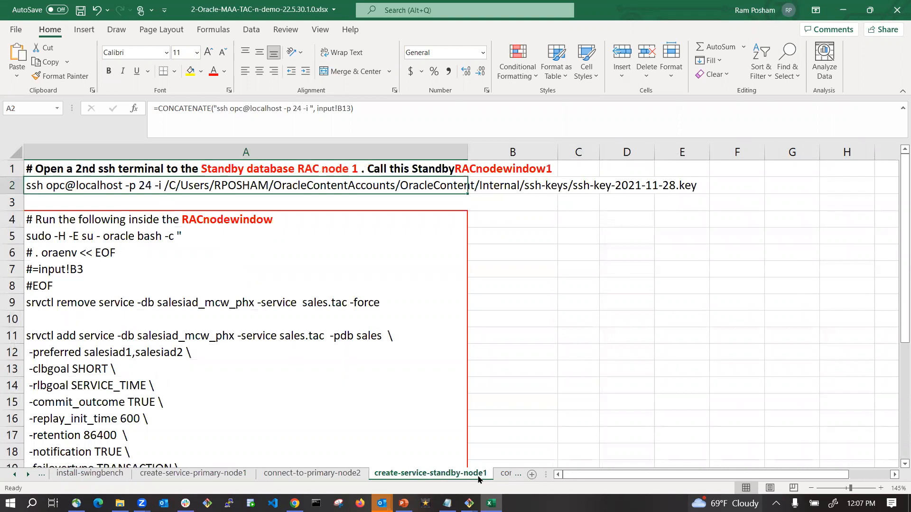
click(505, 474)
click(495, 474)
click(332, 473)
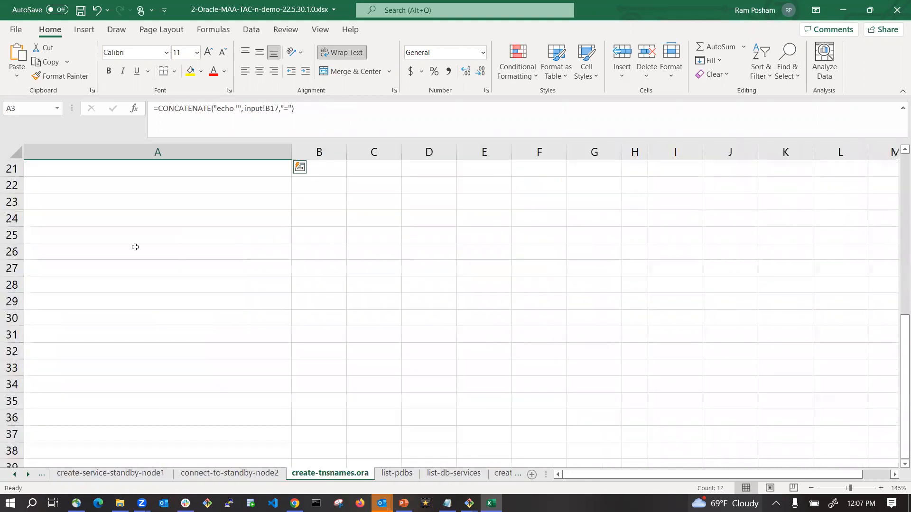
scroll(142, 265, up, 7)
click(155, 289)
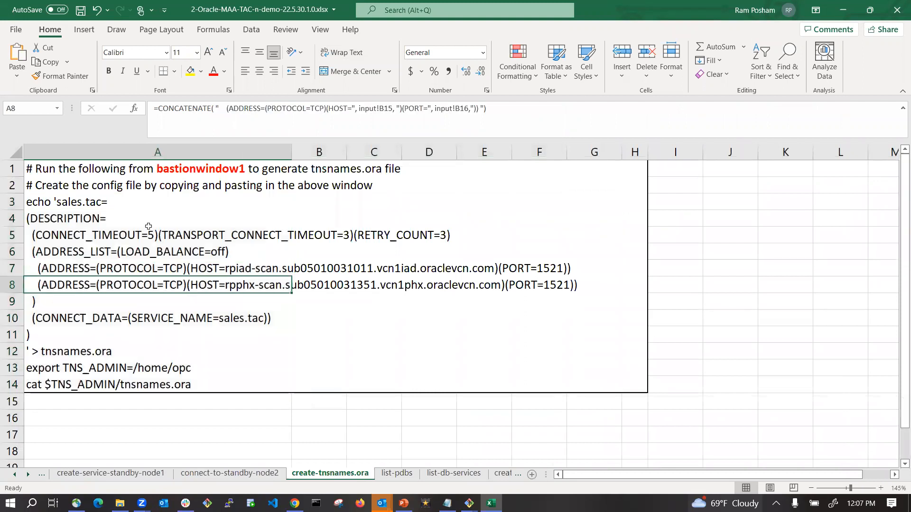
Run the commands from A3:A14 in the bast1iad terminal to write tnsnames.ora, set TNS_ADMIN to /home/opc and print $TNS_ADMIN/tnsnames.ora.
drag(70, 200, 141, 377)
key(ctrl+c)
key(alt+Tab)
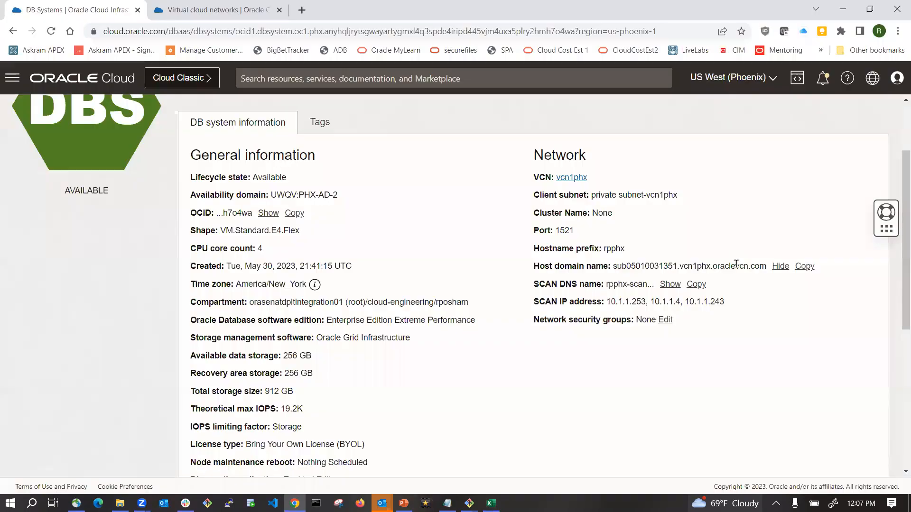
mouse_move(469, 503)
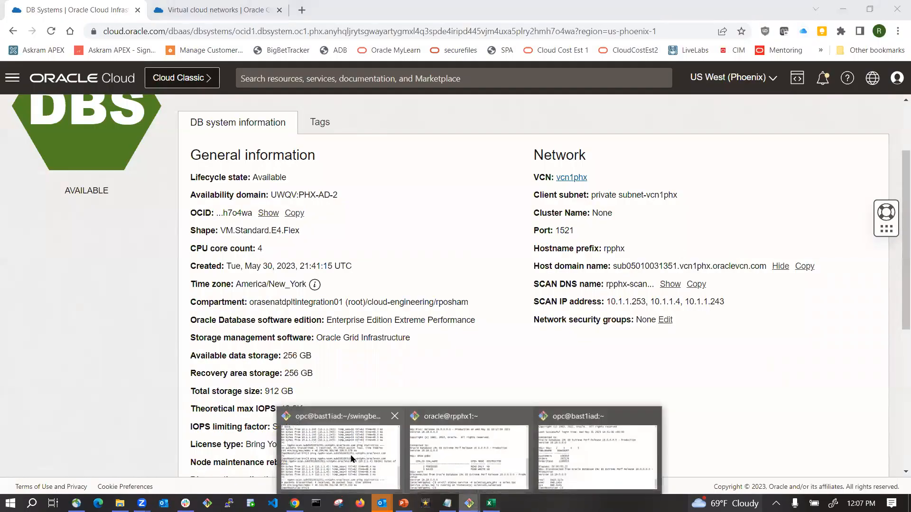
click(562, 456)
right_click(646, 223)
click(683, 252)
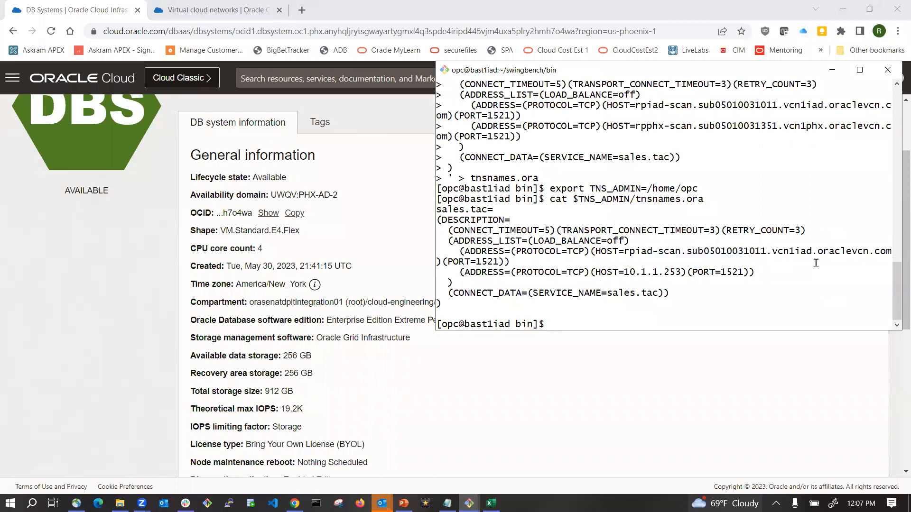
Return to the Oracle Cloud console, open the salesiad database of the salesphx DB system and check its database role.
key(alt+Tab)
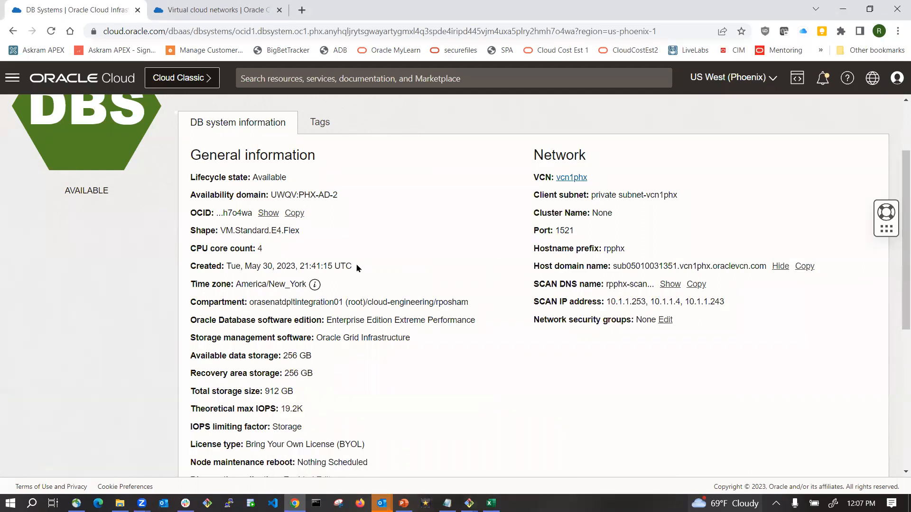
scroll(363, 266, up, 3)
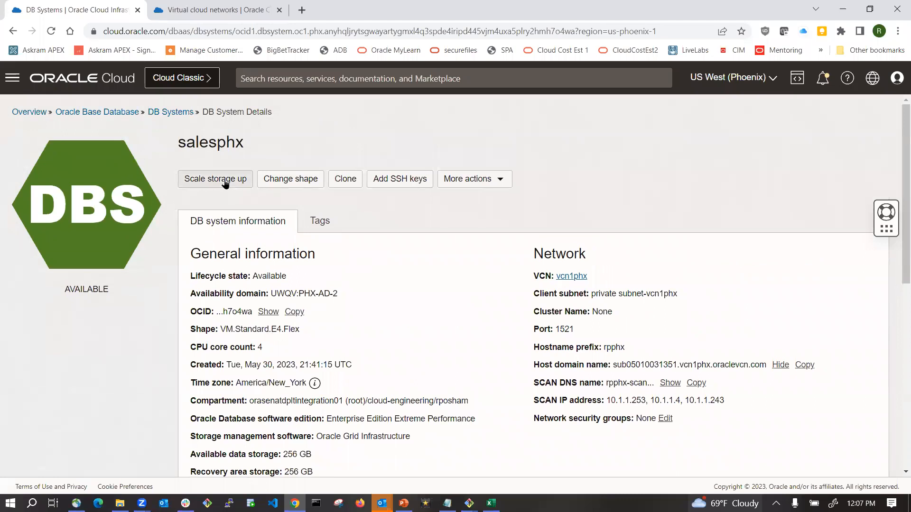
scroll(268, 355, down, 8)
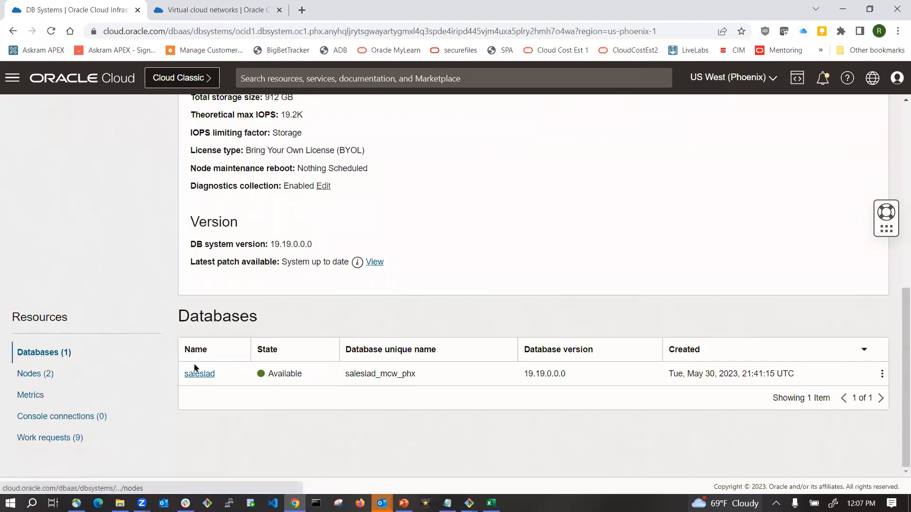
click(199, 374)
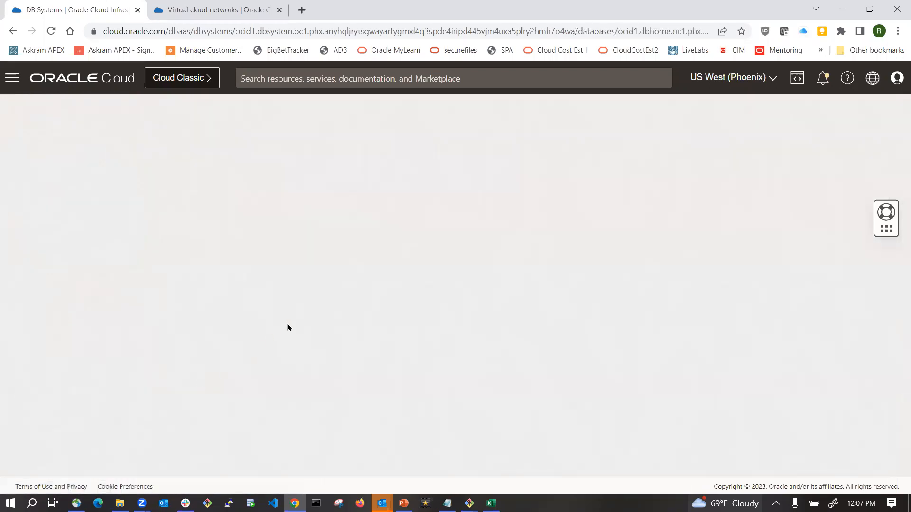
scroll(283, 328, down, 2)
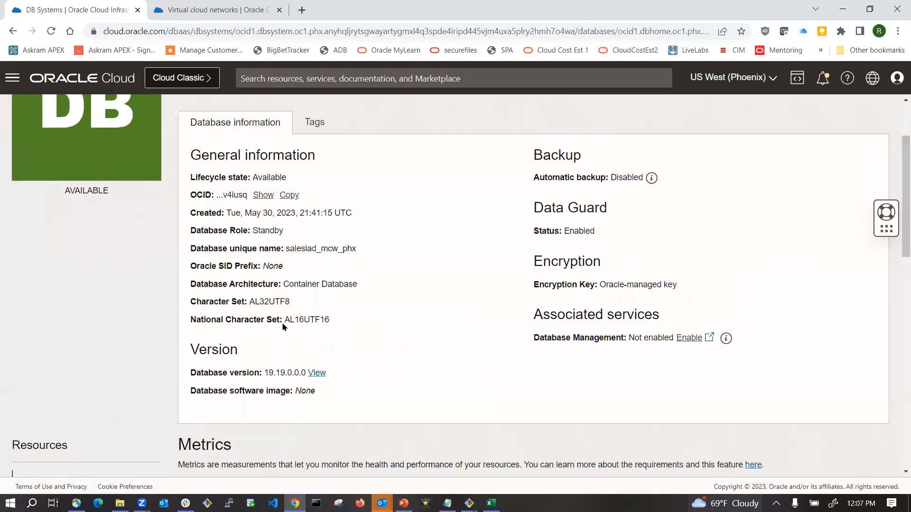
double_click(265, 229)
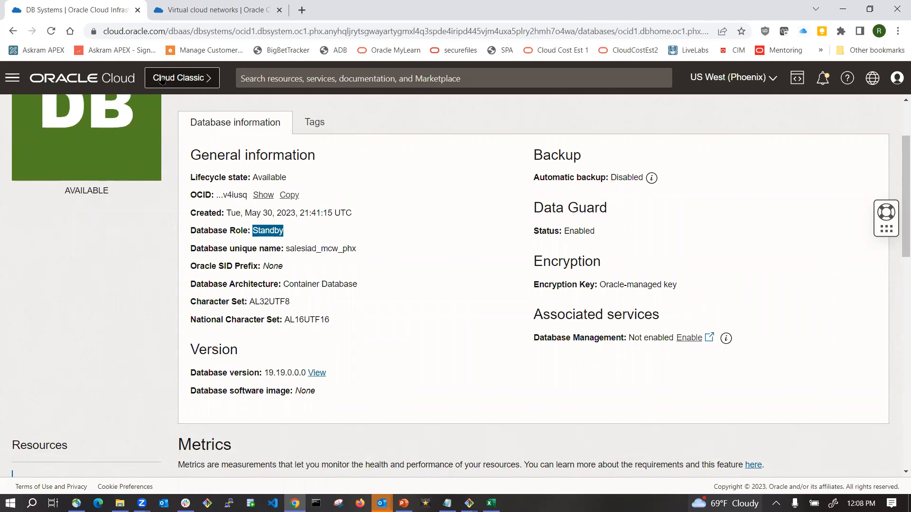
Open the DB systems in US East (Ashburn) and show the details of the salesiad database on the salesiad DB system.
scroll(211, 207, up, 2)
click(197, 11)
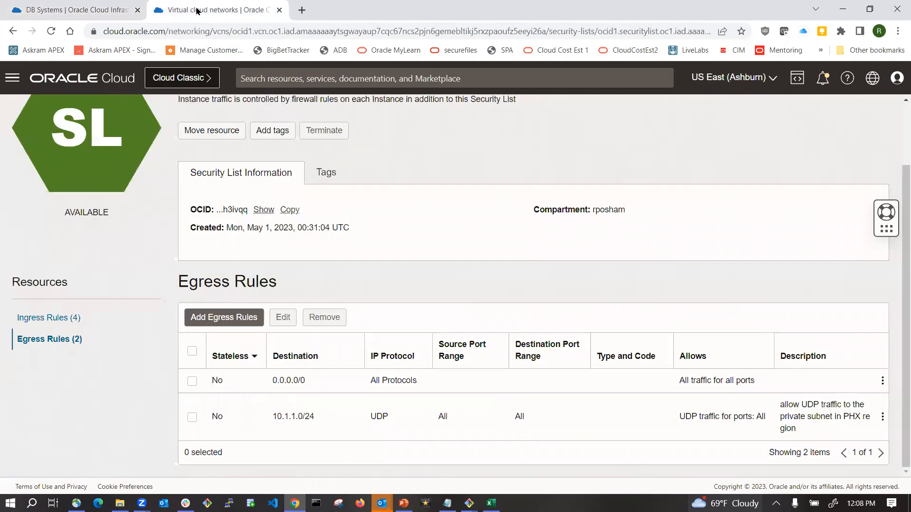
click(114, 85)
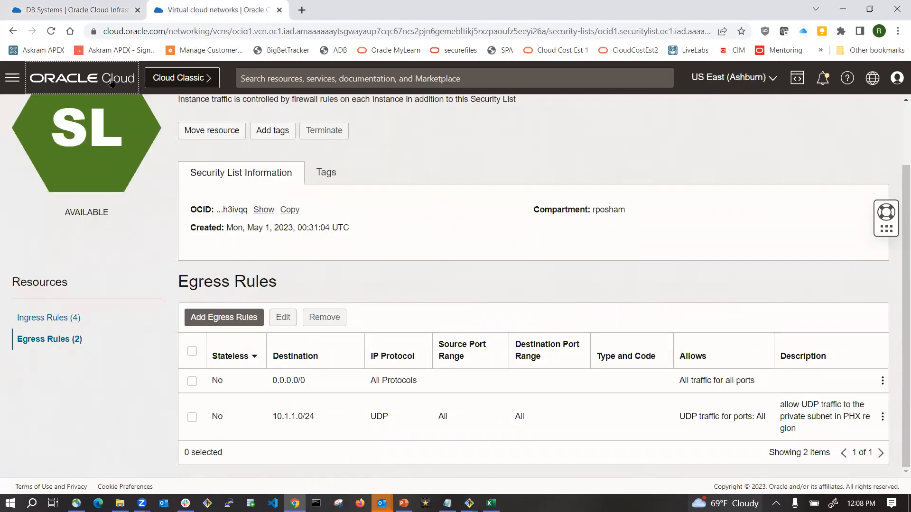
click(304, 203)
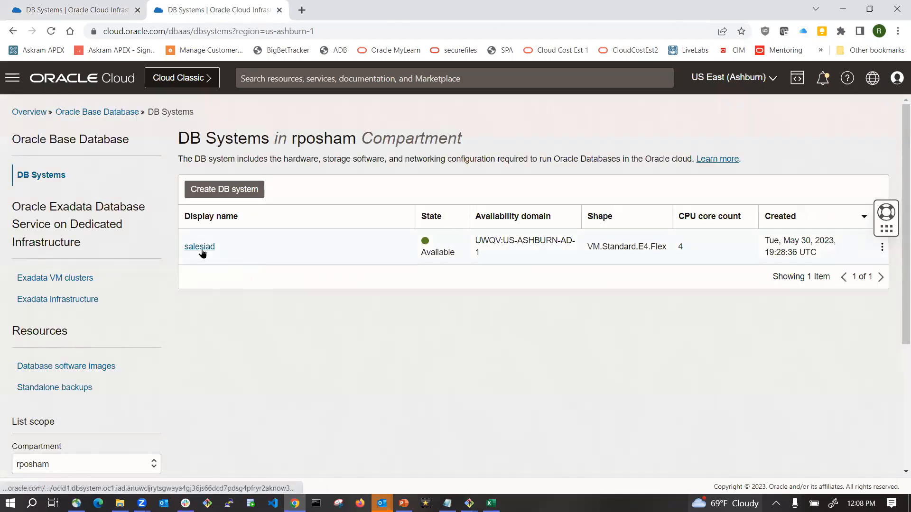
click(202, 248)
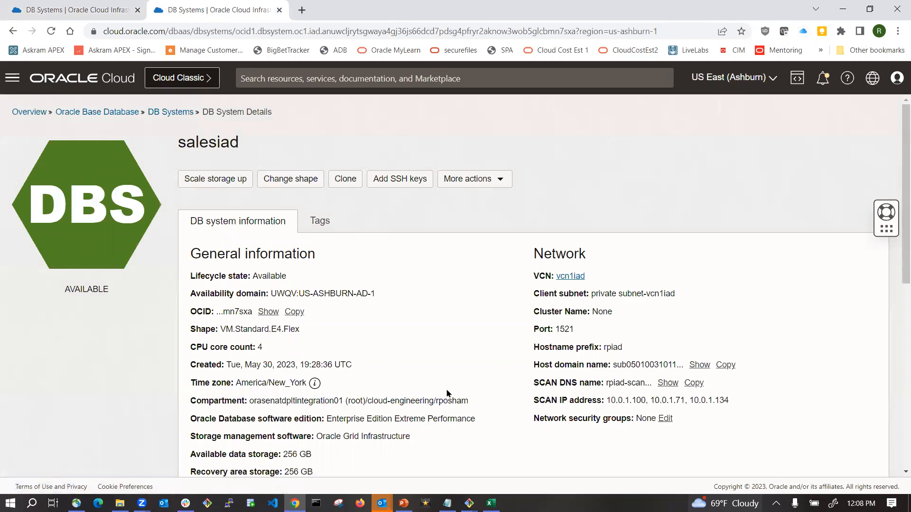
scroll(298, 381, down, 6)
scroll(282, 406, down, 2)
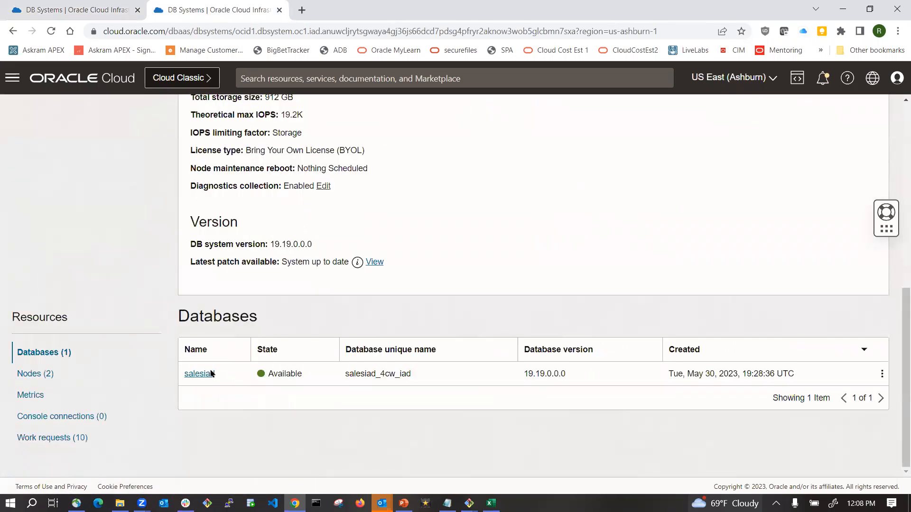
click(204, 374)
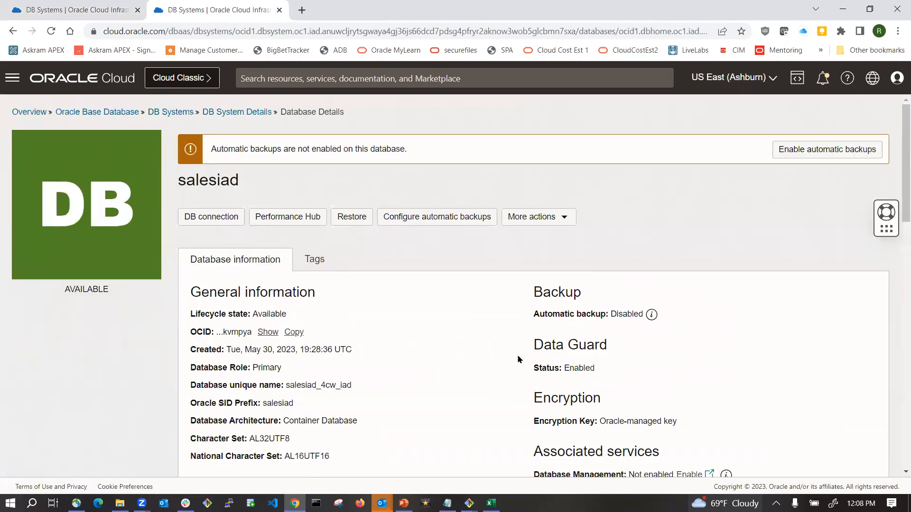
Start a switchover to the salesphx peer from salesiad's Data Guard associations, authorising it with the database admin password.
scroll(519, 359, down, 6)
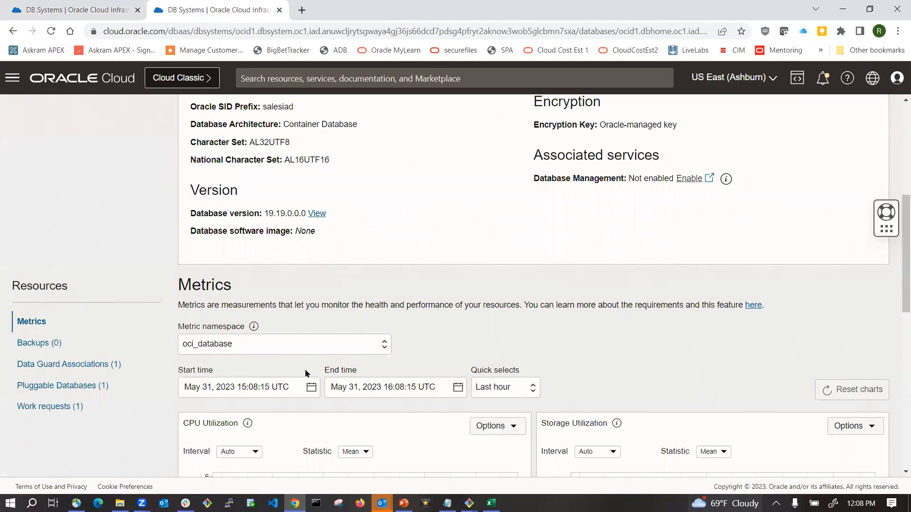
click(19, 364)
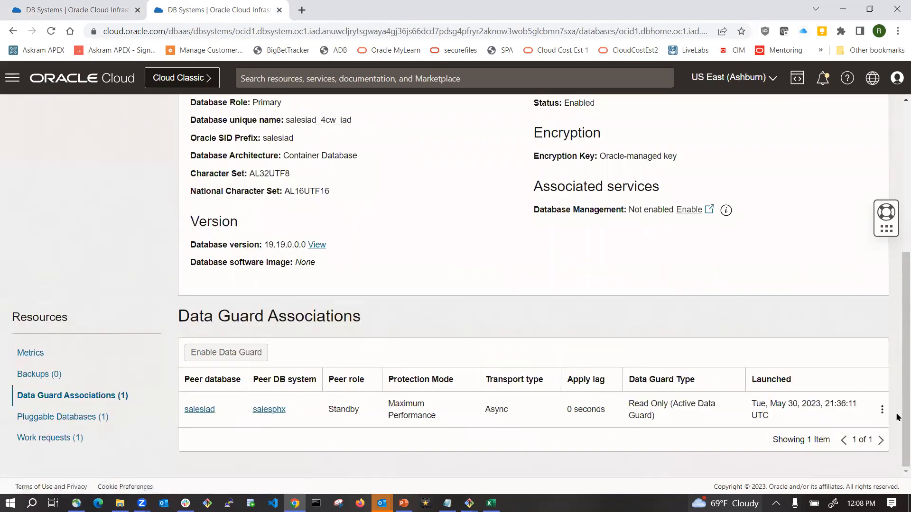
click(881, 410)
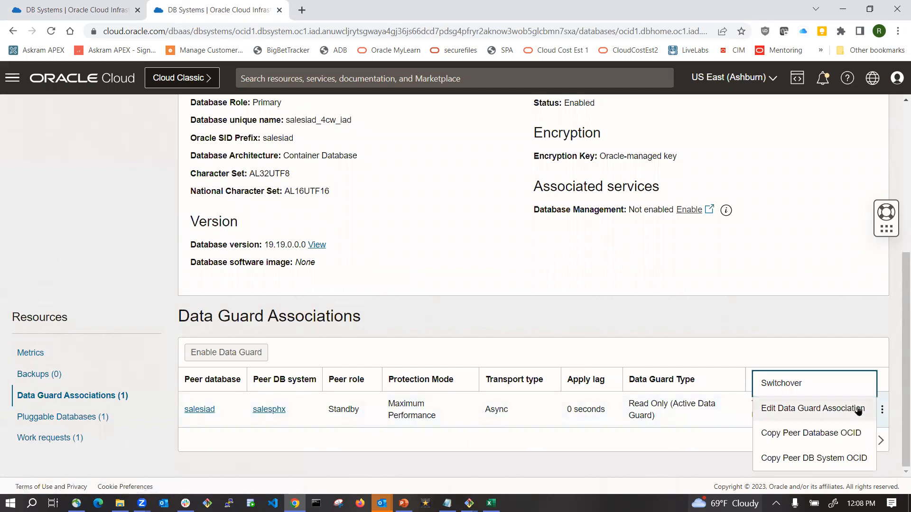
click(784, 387)
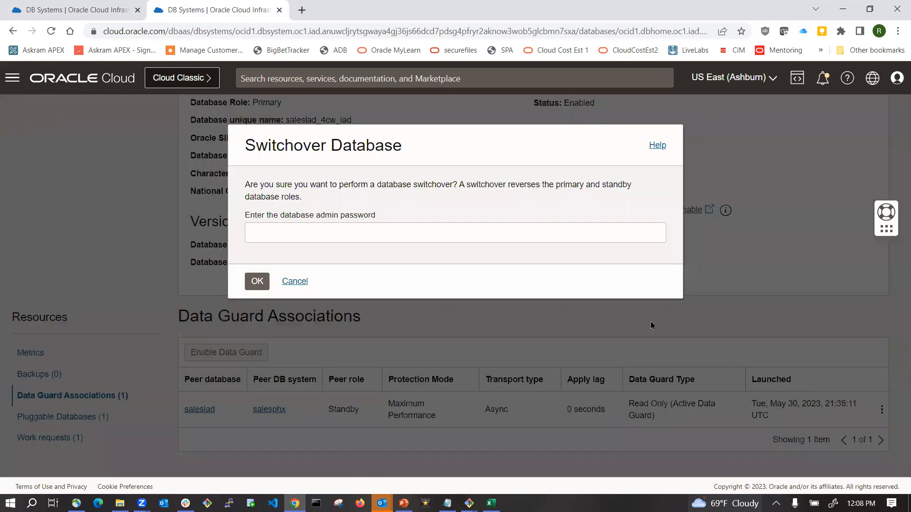
click(363, 232)
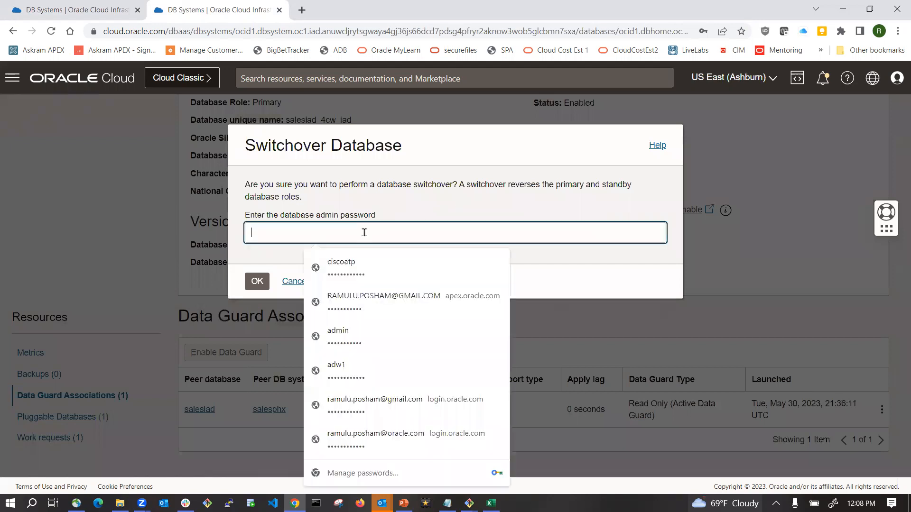
text(••)
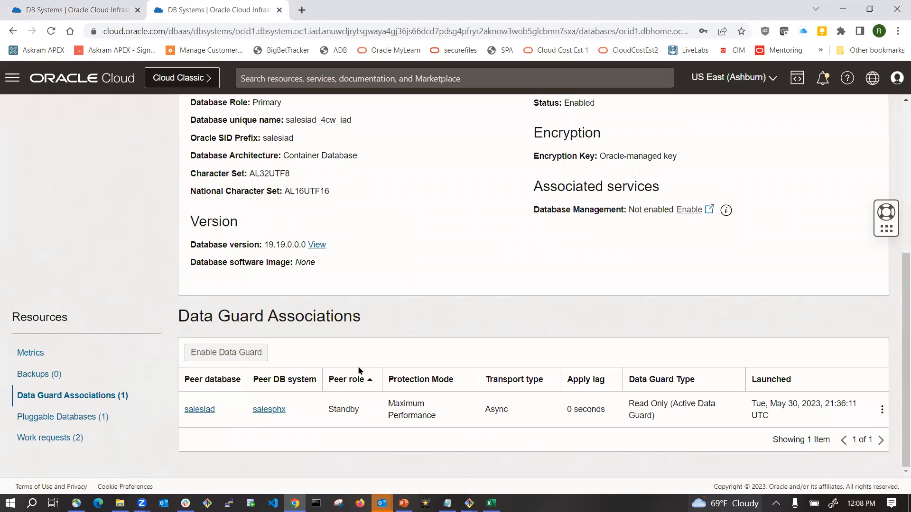
Check the salesiad database's lifecycle state and list its work requests to follow the switchover.
scroll(359, 371, up, 6)
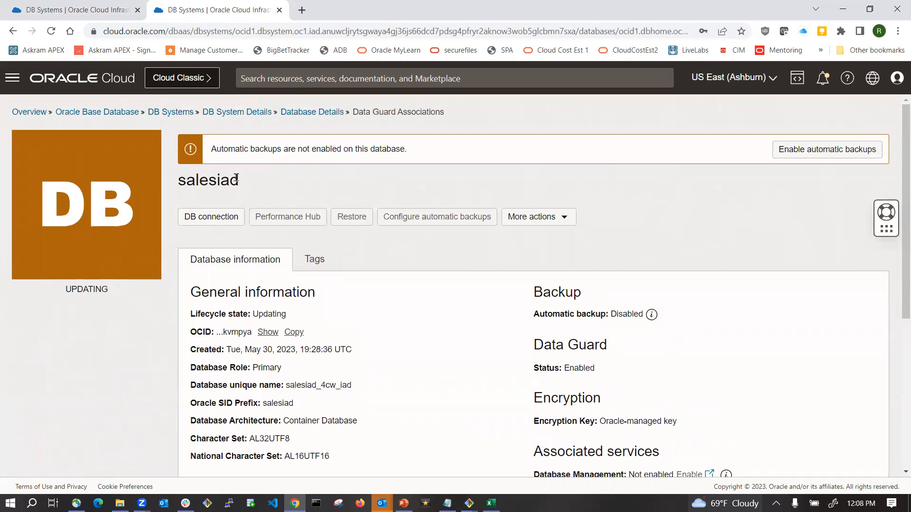
scroll(202, 362, down, 5)
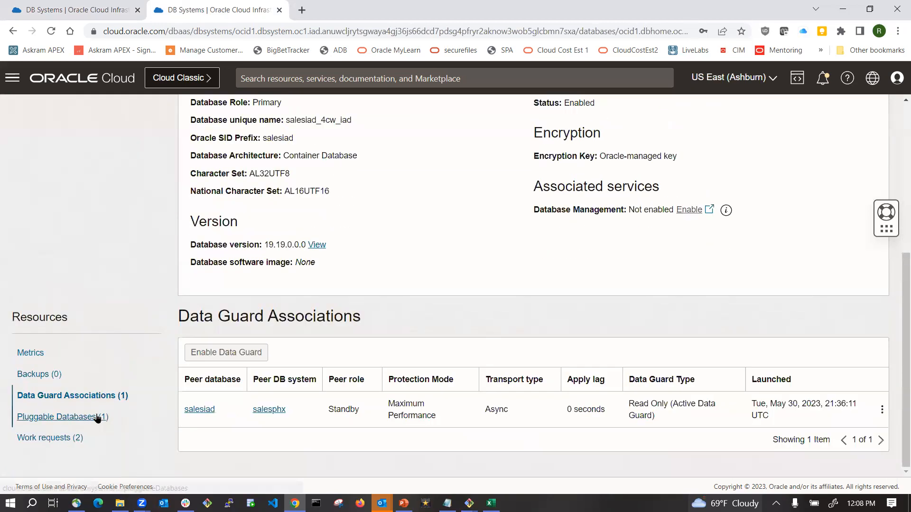
click(63, 438)
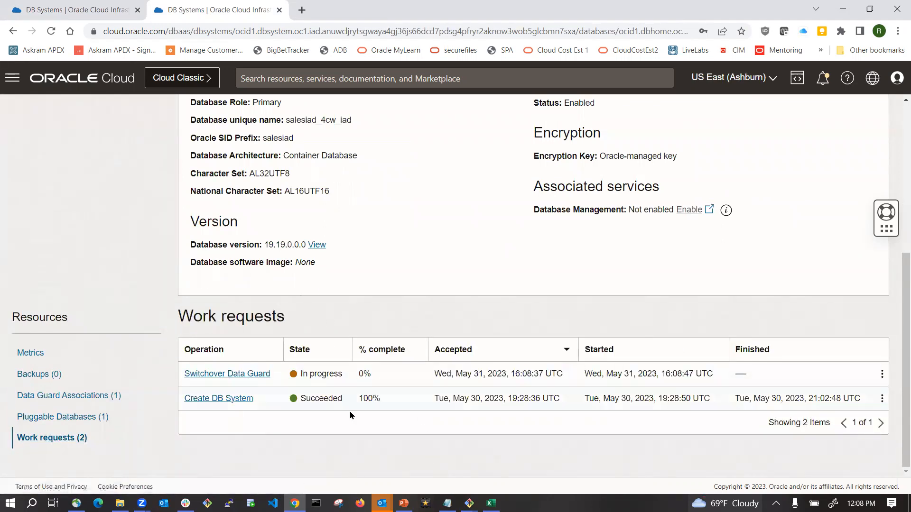
Switch to the Excel workbook, open the list-pdbs sheet and copy the commands in A4:A9.
mouse_move(469, 503)
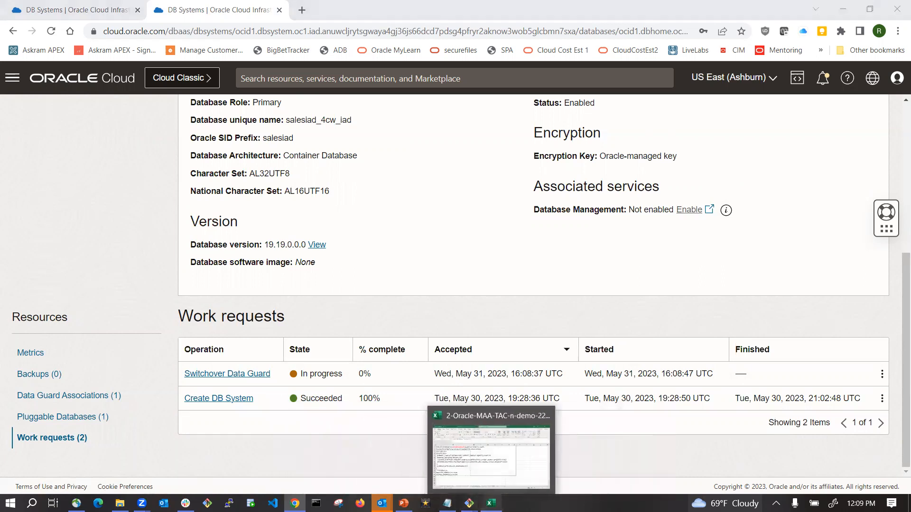
click(491, 503)
click(396, 473)
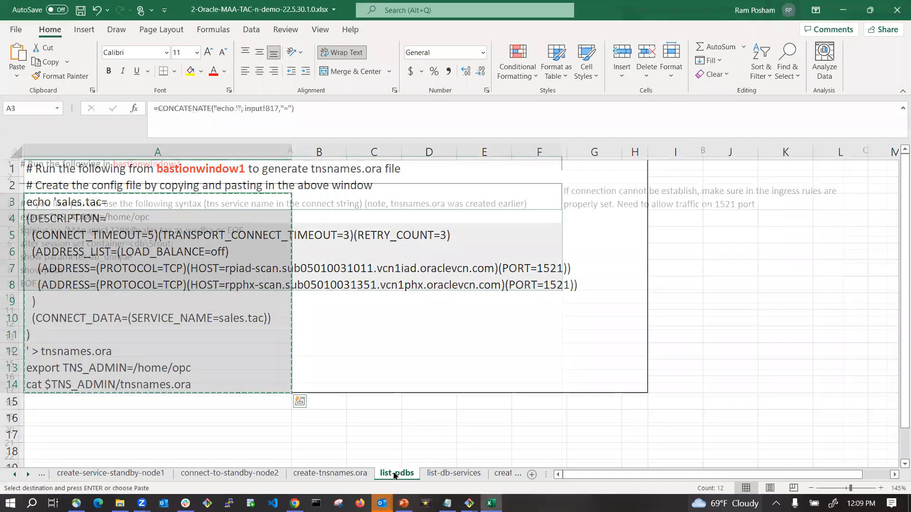
click(116, 219)
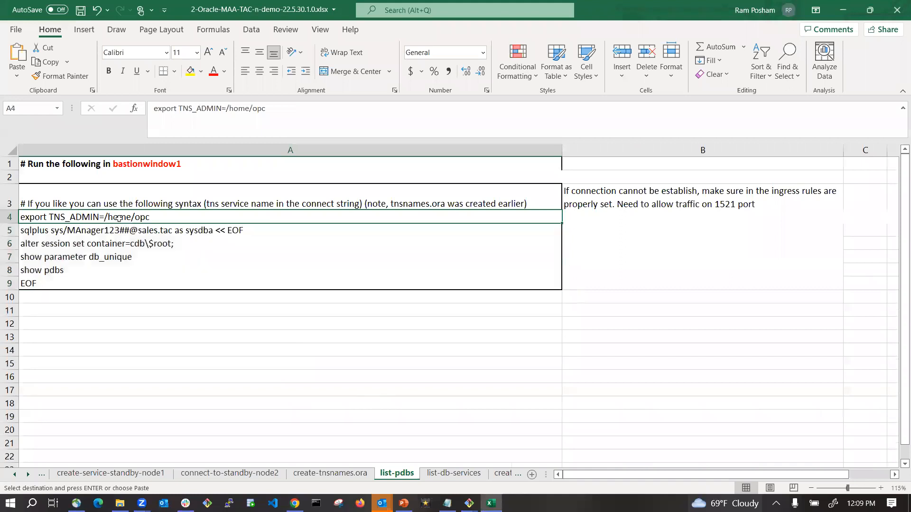
drag(119, 219, 173, 281)
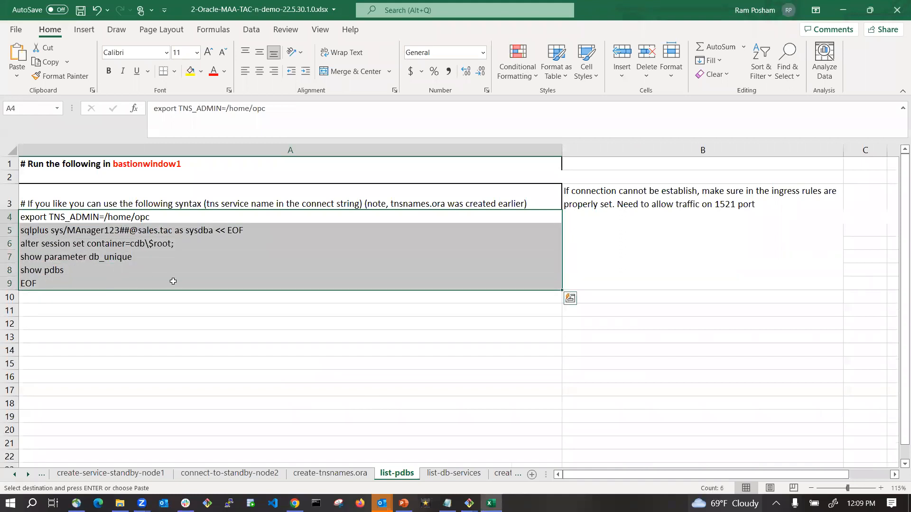
key(alt+Tab)
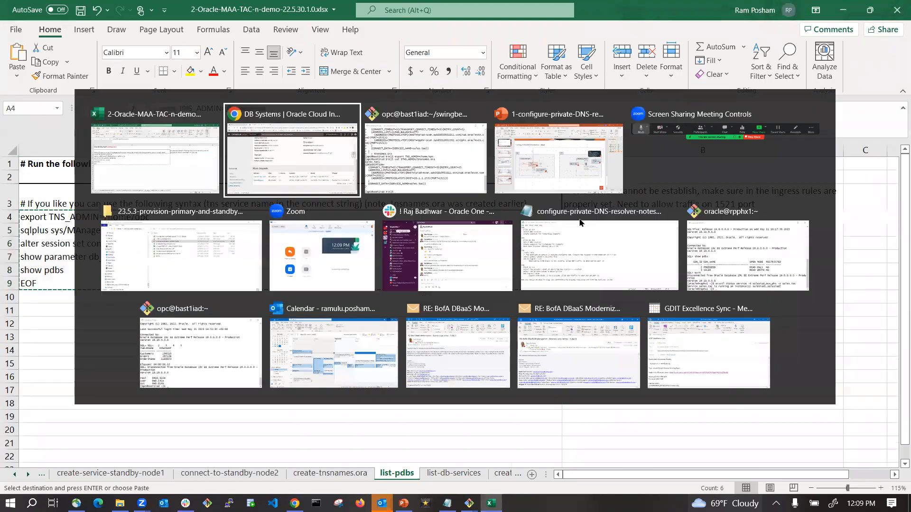
key(alt+Tab)
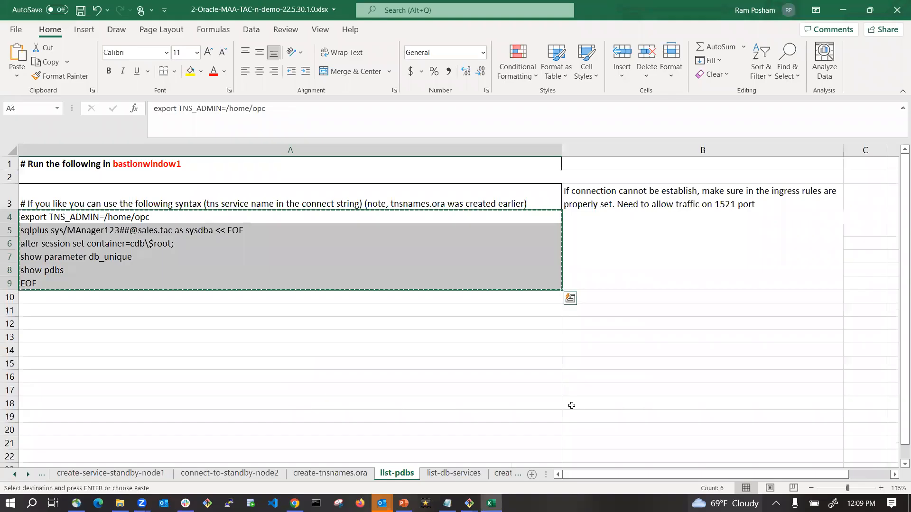
In the cleared bast1iad terminal, print tnsnames.ora and highlight the primary and standby SCAN host names.
click(469, 503)
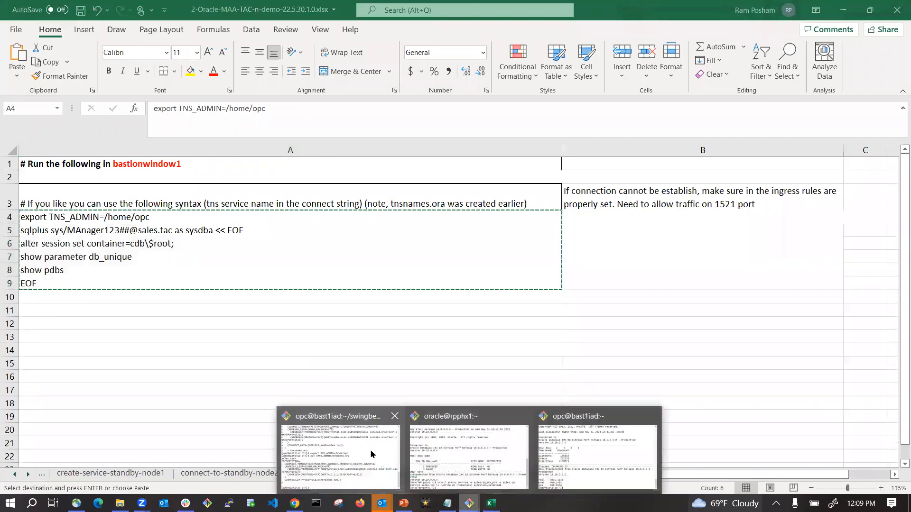
click(341, 453)
text(clear)
key(Return)
text(cat tn)
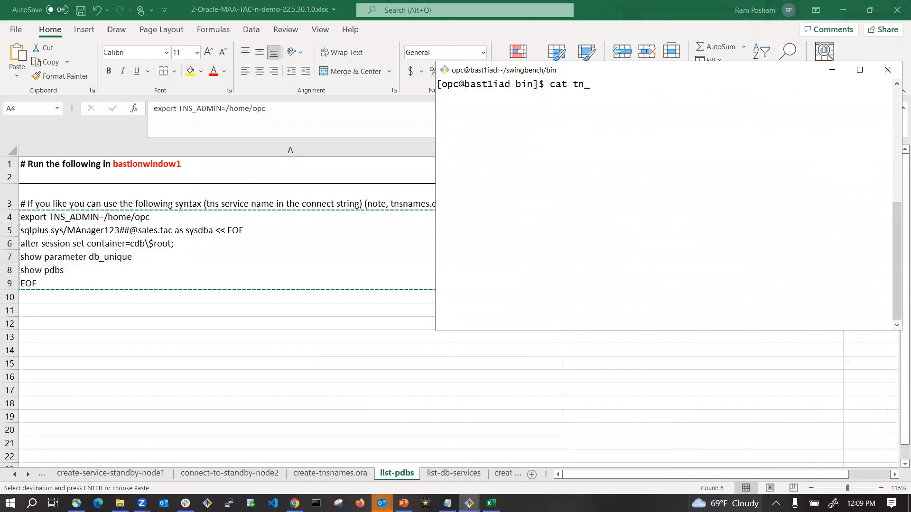
key(Tab)
key(Return)
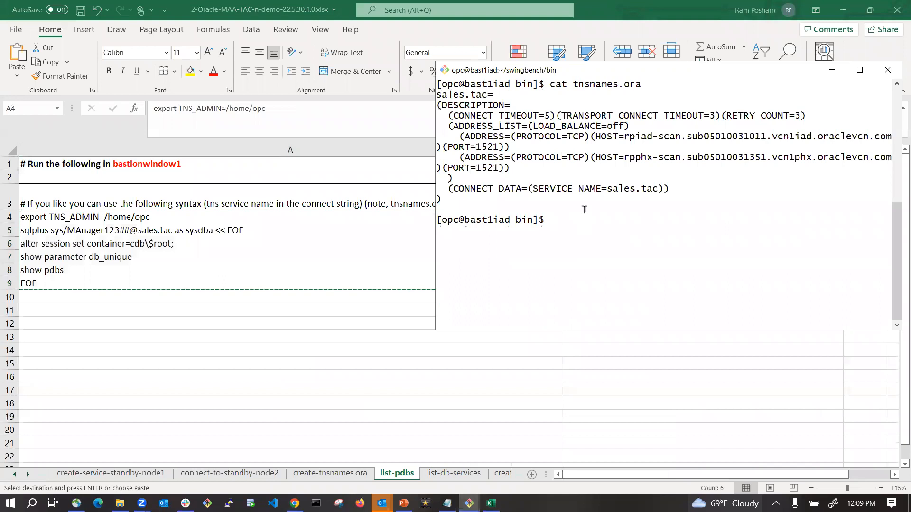
double_click(681, 138)
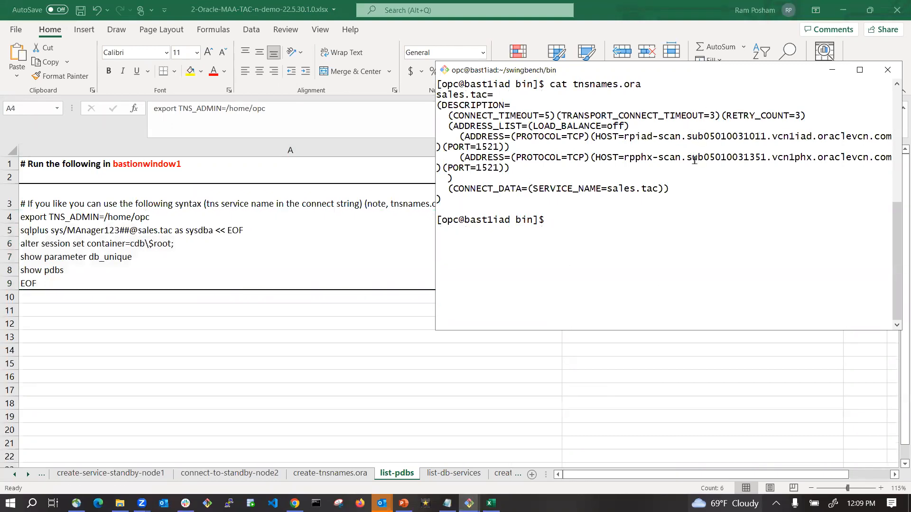
double_click(694, 158)
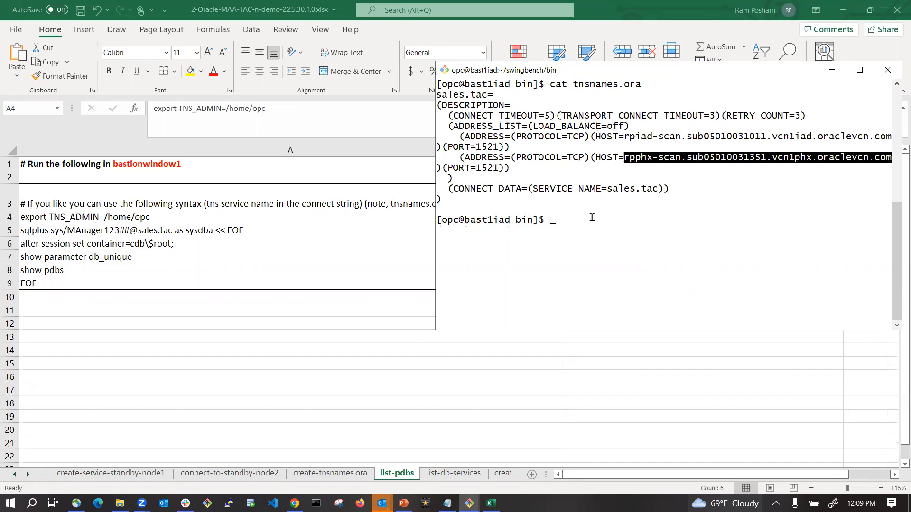
Ping the standby SCAN name rpphx-scan.sub05010031351.vcn1phx.oraclevcn.com from the bastion, stopping after a couple of replies.
text(ping)
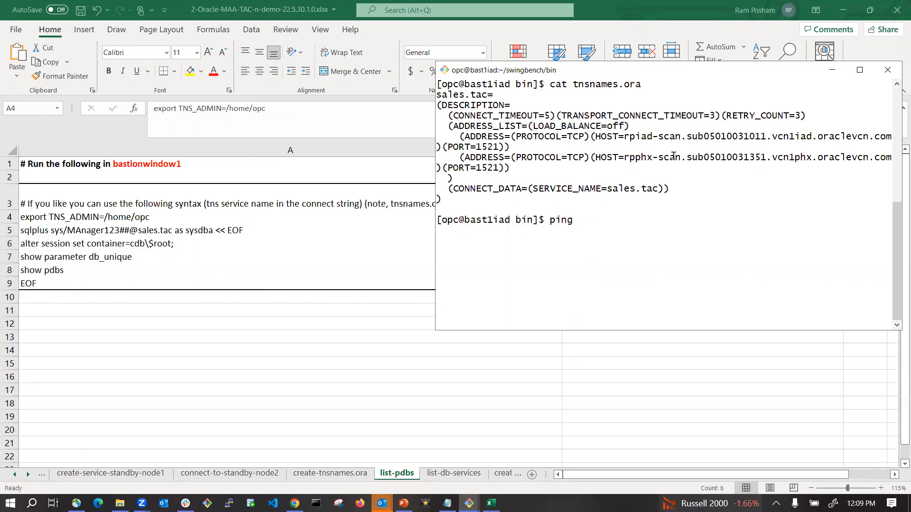
double_click(635, 157)
right_click(635, 157)
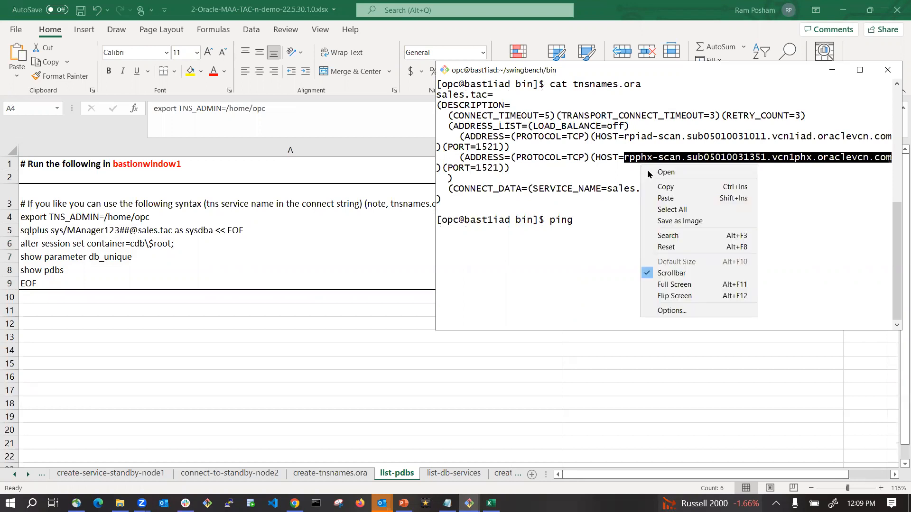
click(717, 198)
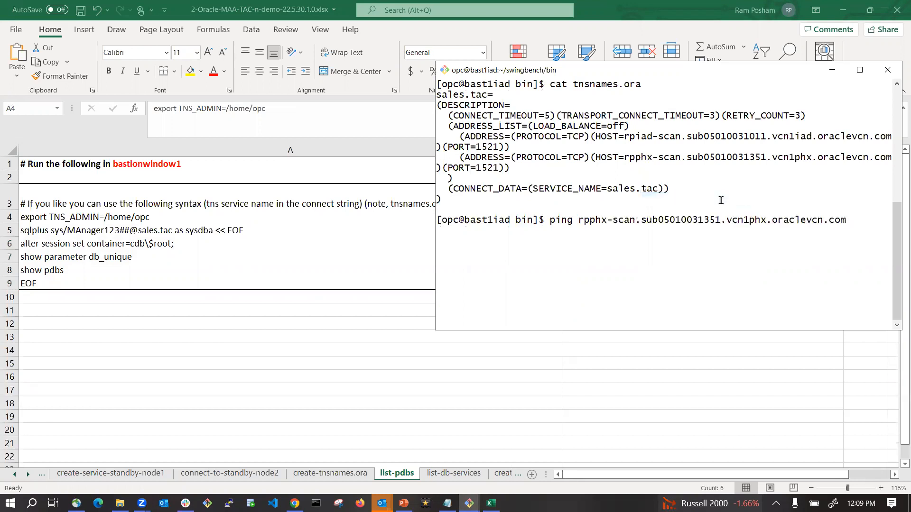
key(Return)
key(ctrl+c)
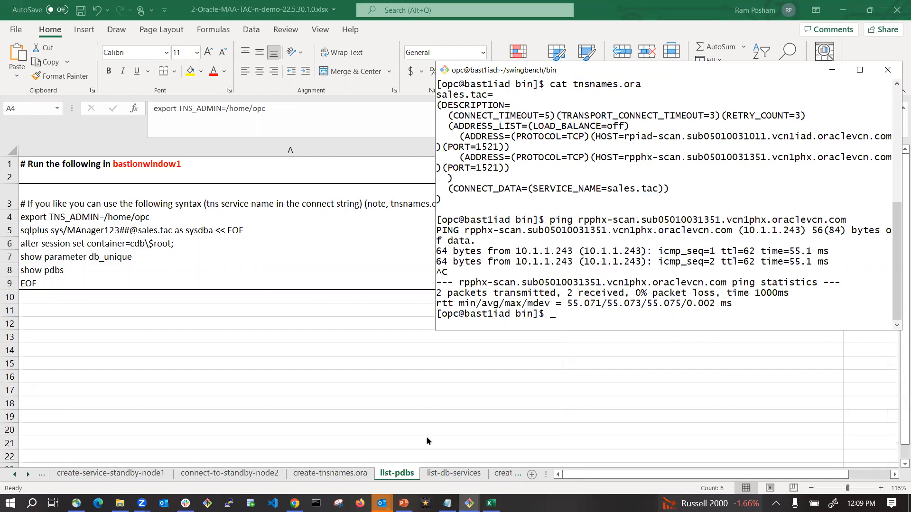
Clear the bast1iad terminal and copy the commands in A4:A9 of the list-pdbs sheet again.
text(clear)
key(Return)
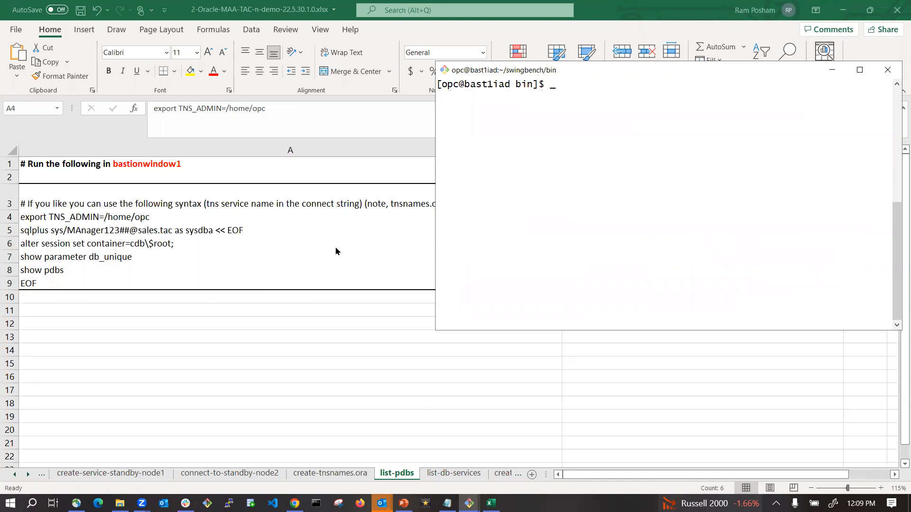
key(alt+Tab)
key(ctrl+c)
key(alt+Tab)
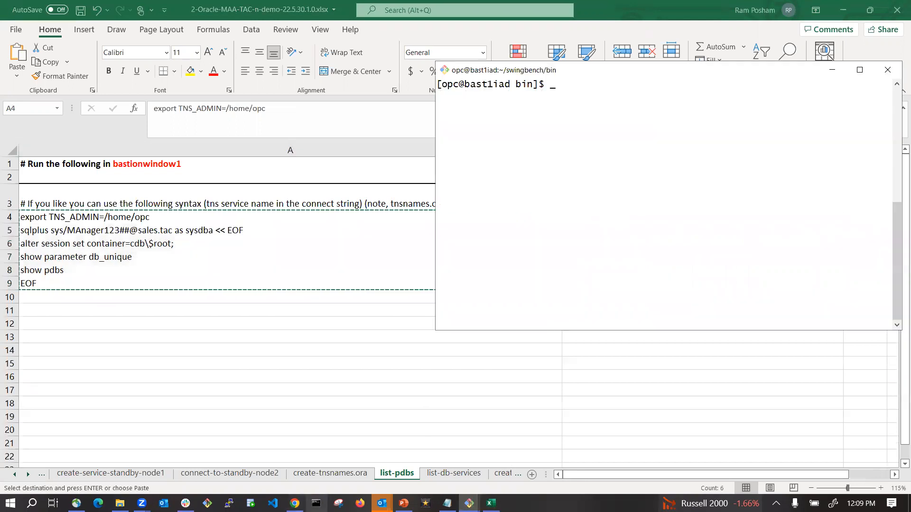
Return to the Oracle Cloud console, reopen the salesiad database from its DB system details and show its Data Guard associations.
click(295, 503)
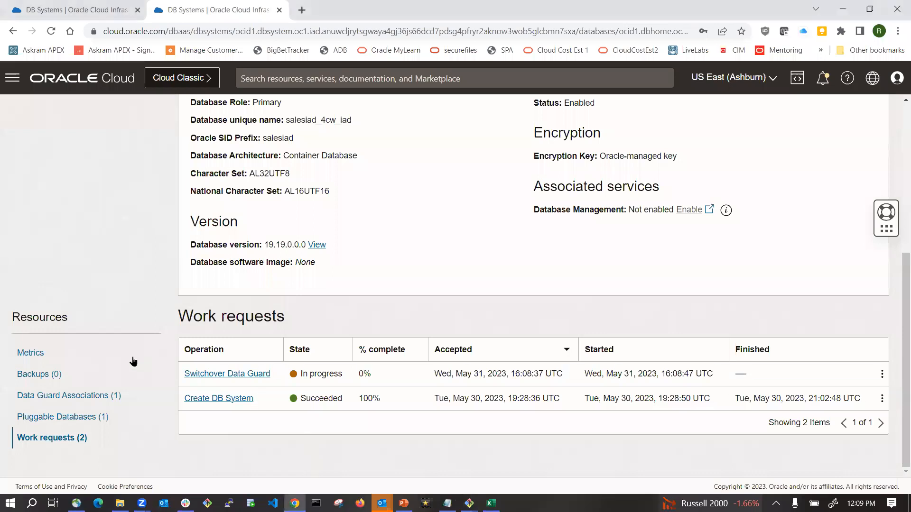
scroll(291, 337, up, 5)
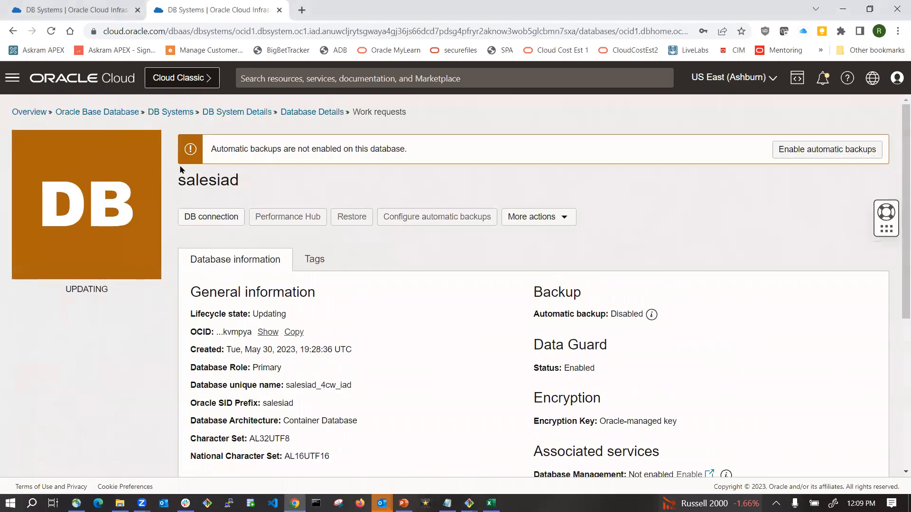
click(299, 112)
click(250, 114)
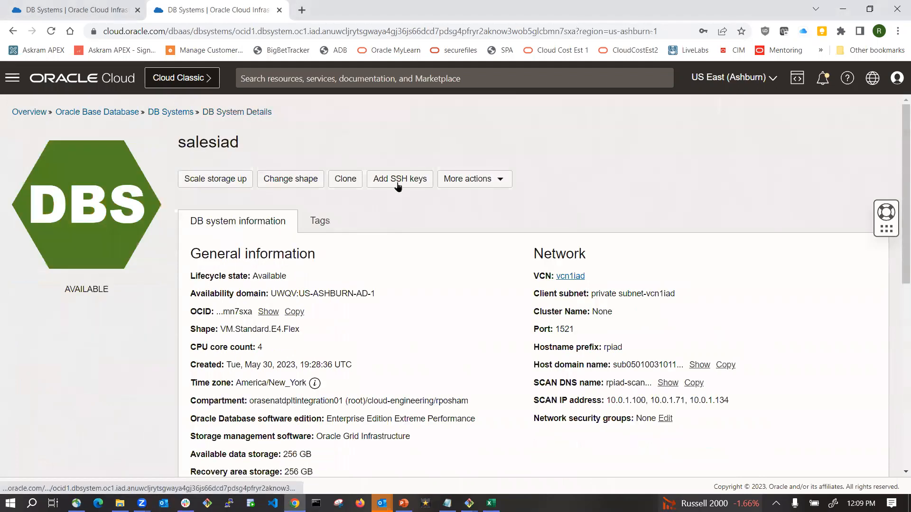
scroll(397, 198, down, 10)
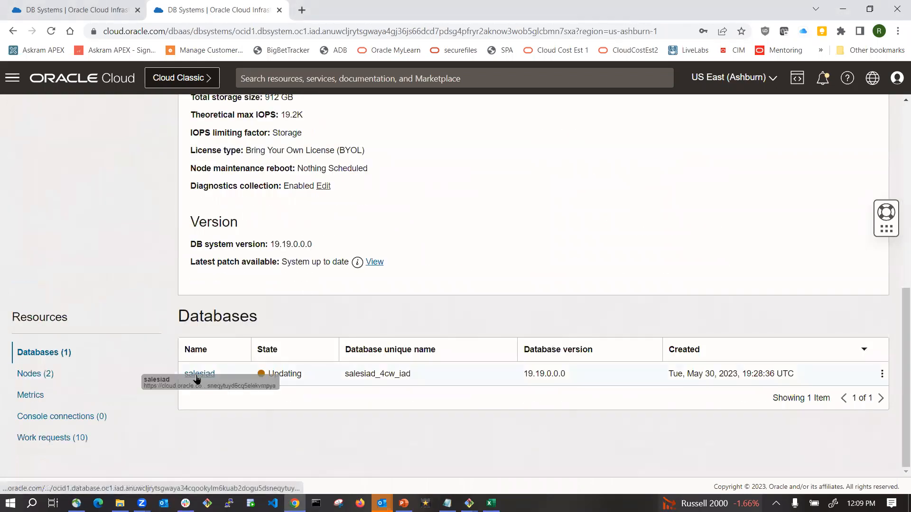
click(204, 378)
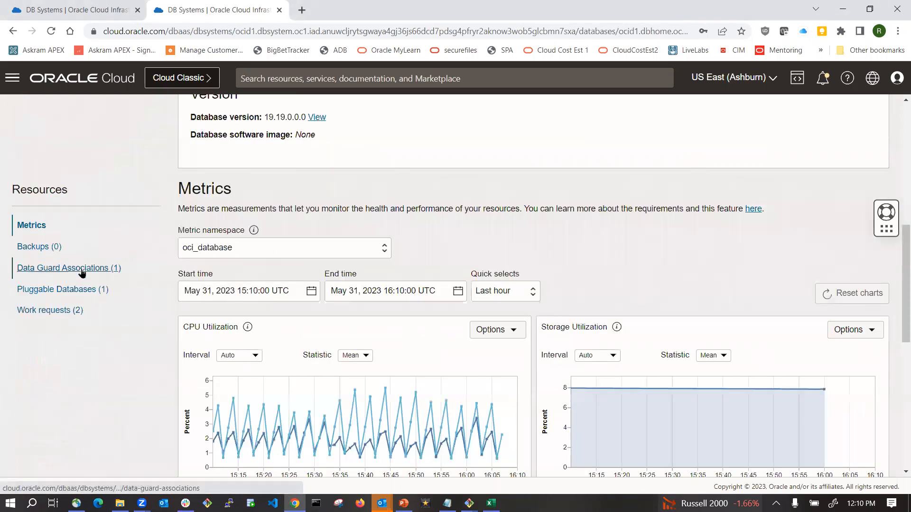
click(24, 268)
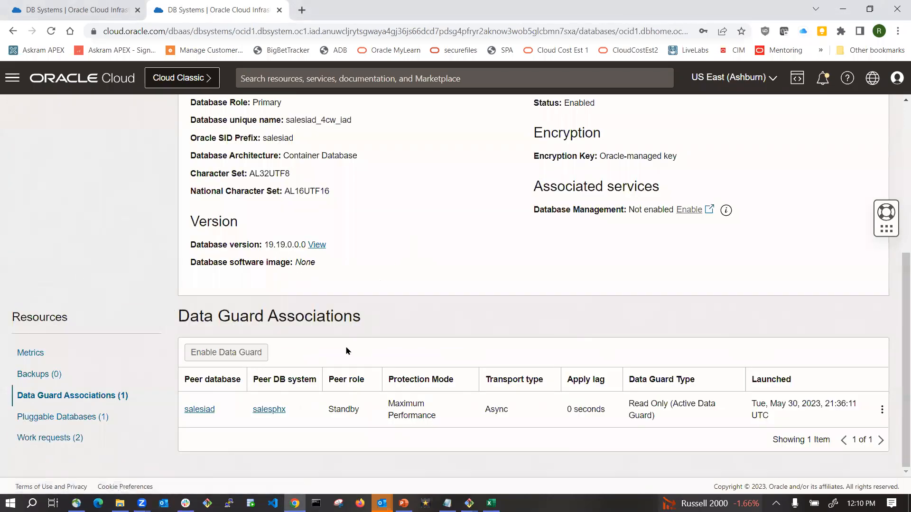
Check the salesiad database's lifecycle state and role, and go back to the salesiad DB system details.
scroll(349, 339, up, 2)
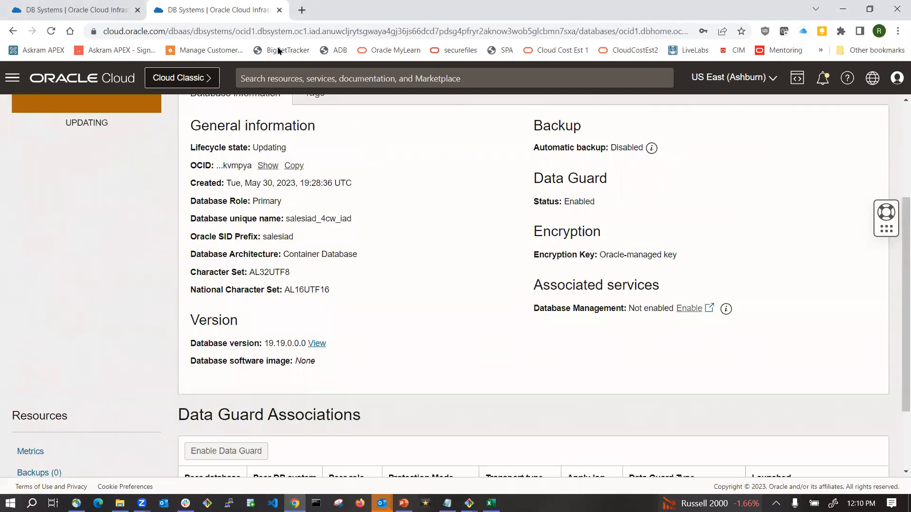
scroll(190, 195, up, 3)
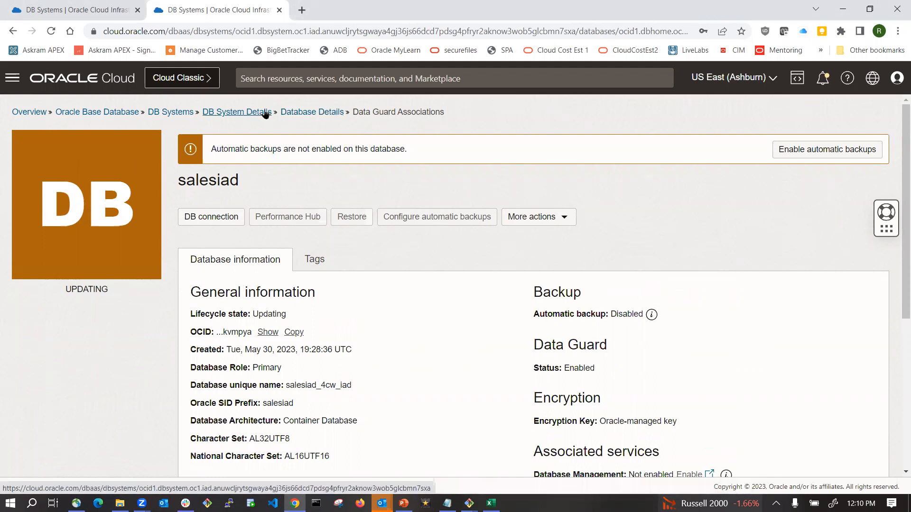
click(303, 112)
click(246, 113)
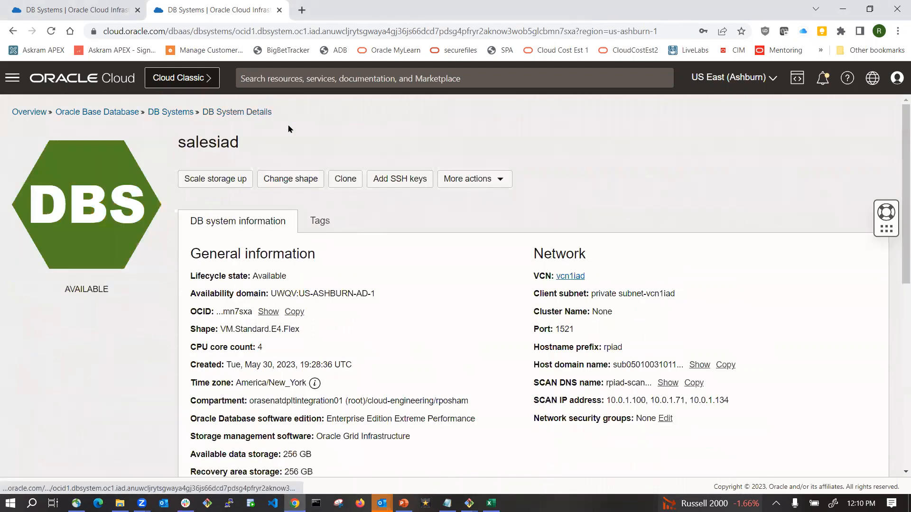
Open the Ashburn salesiad database's work requests and view the details of the Switchover Data Guard request.
scroll(319, 144, down, 9)
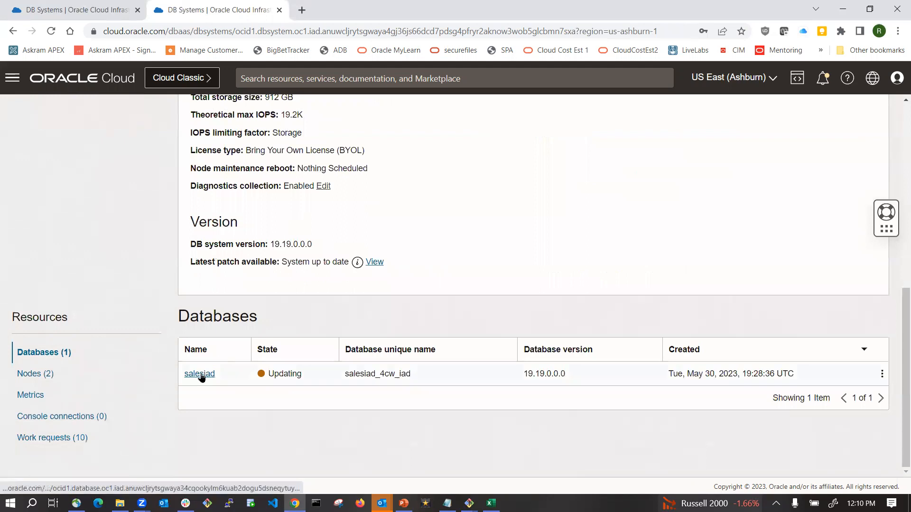
click(200, 374)
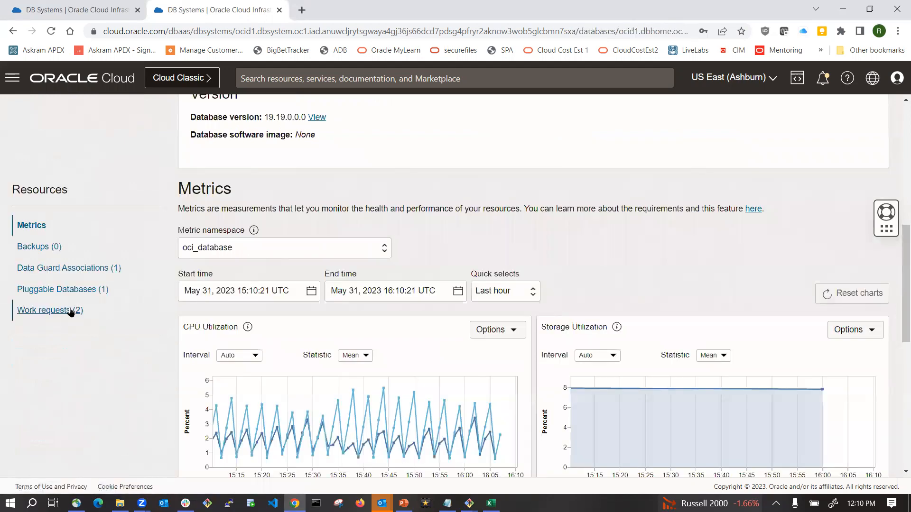
click(72, 311)
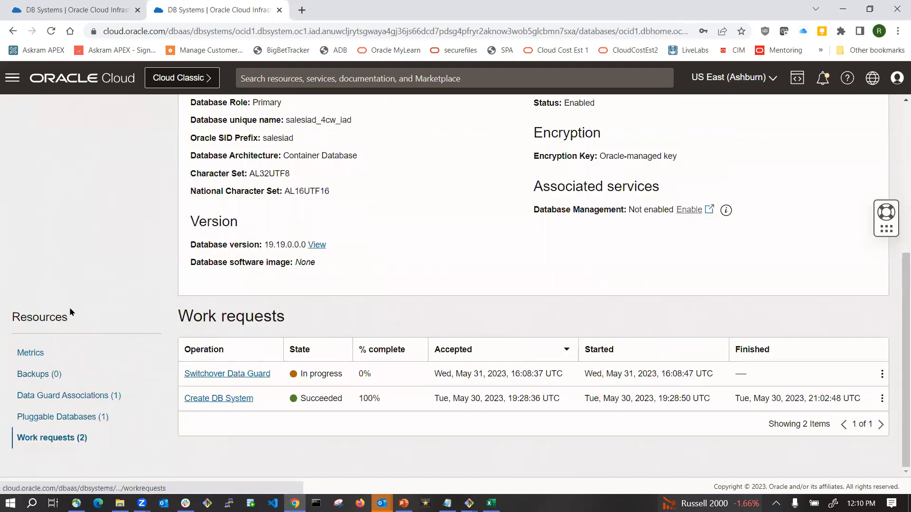
click(224, 376)
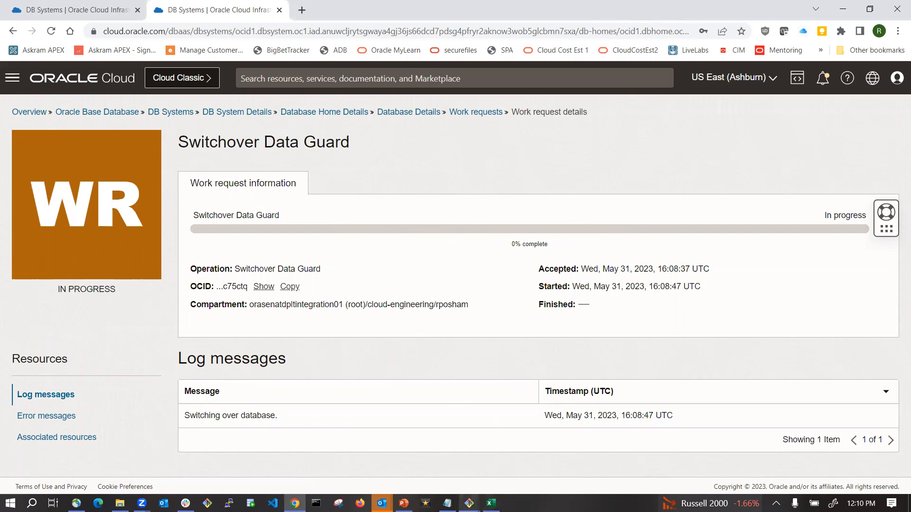
mouse_move(469, 503)
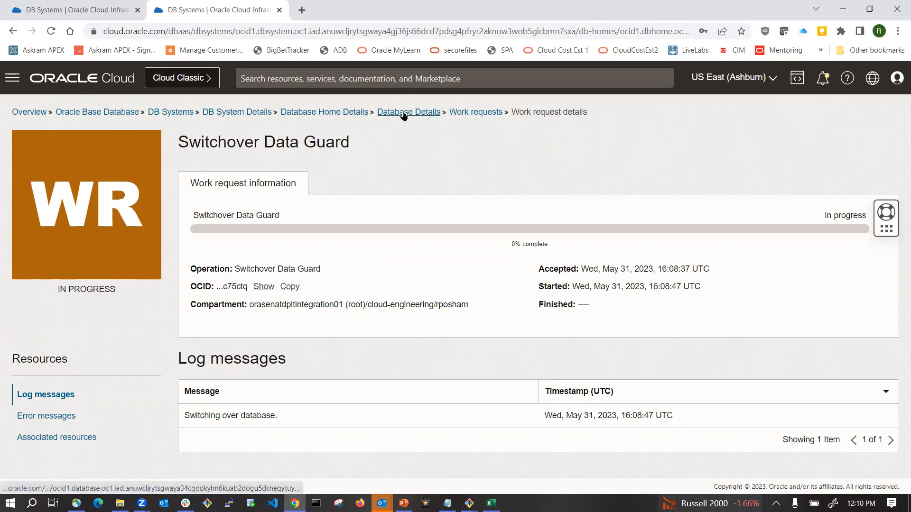
Return to the database's work requests and review the switchover's state together with the database's lifecycle state and role.
click(458, 113)
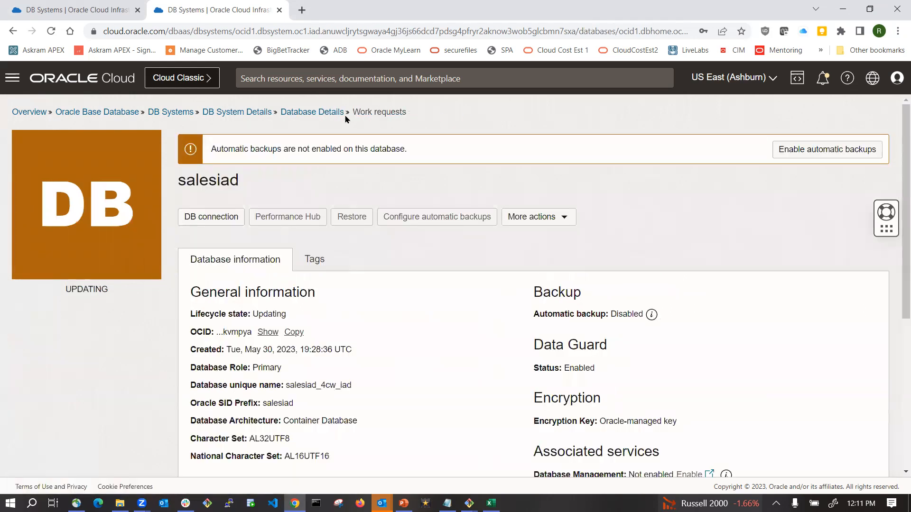
scroll(361, 279, down, 4)
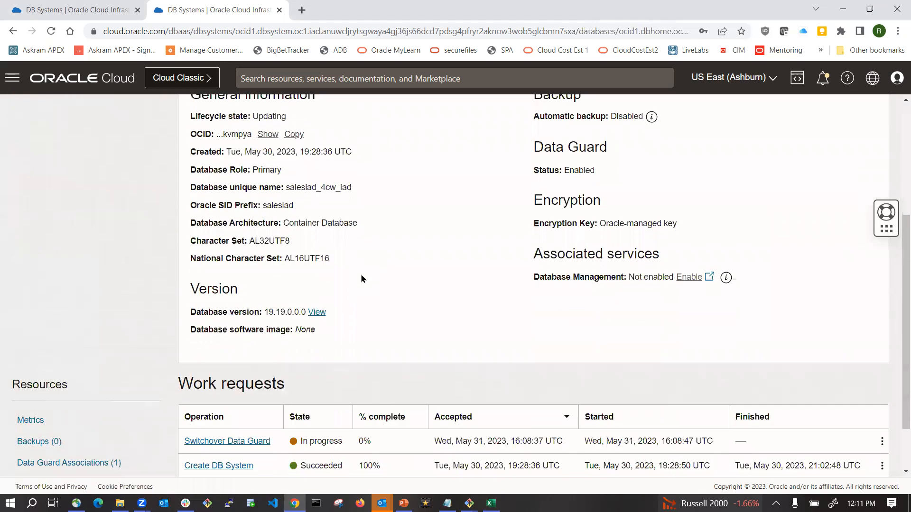
scroll(360, 278, up, 4)
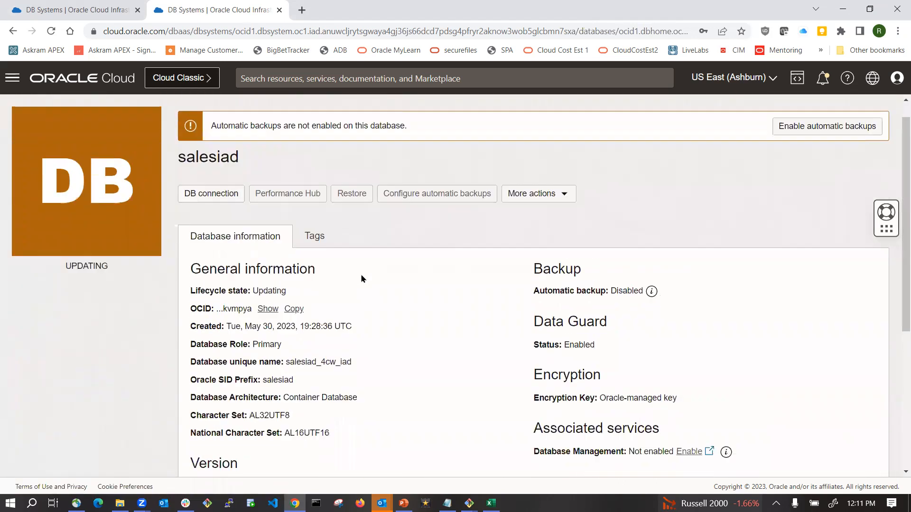
Compare the lifecycle state and role of the Phoenix salesiad database with those of the Ashburn one.
click(102, 11)
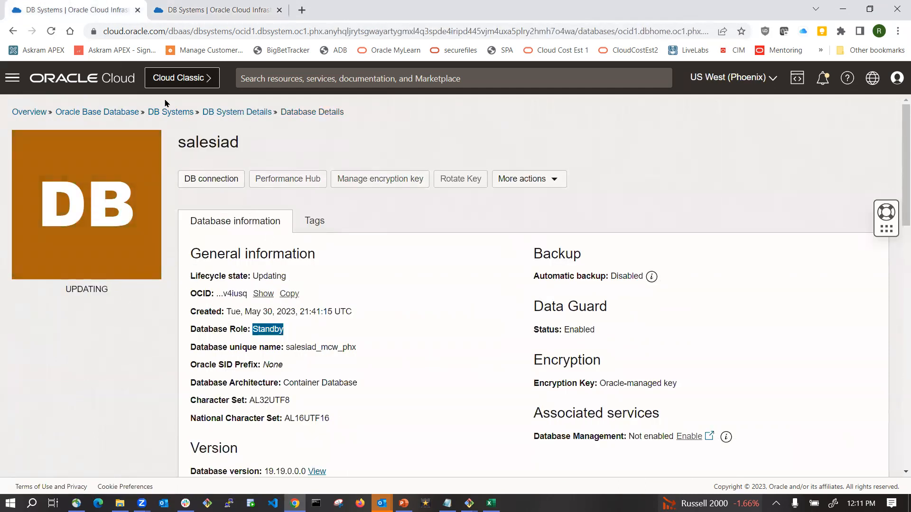
scroll(274, 339, down, 2)
click(268, 234)
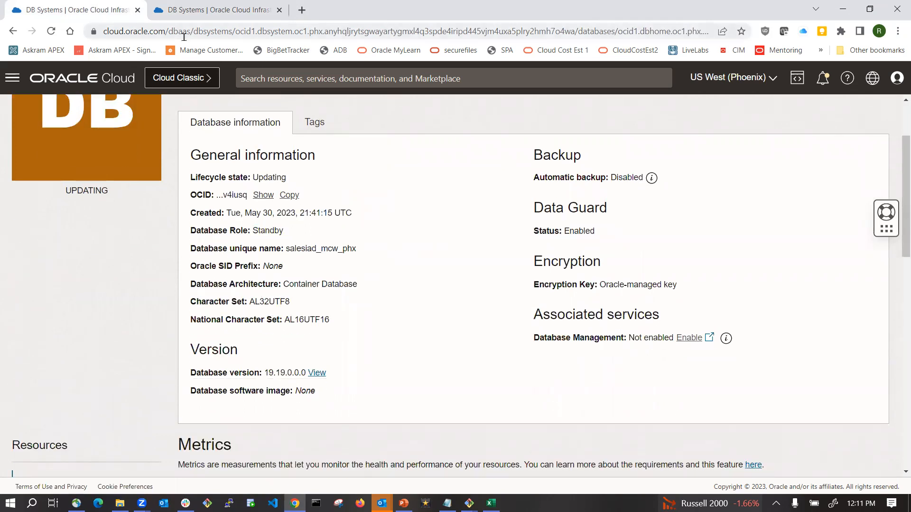
click(228, 10)
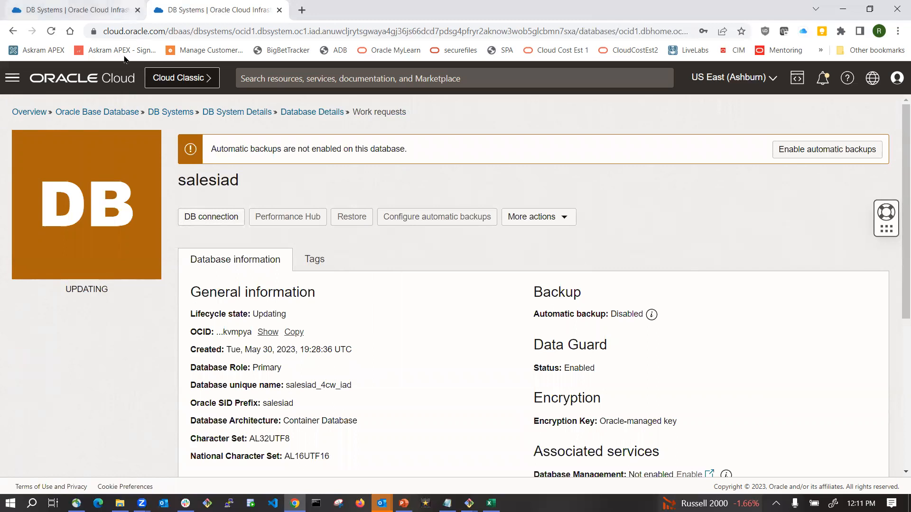
click(91, 13)
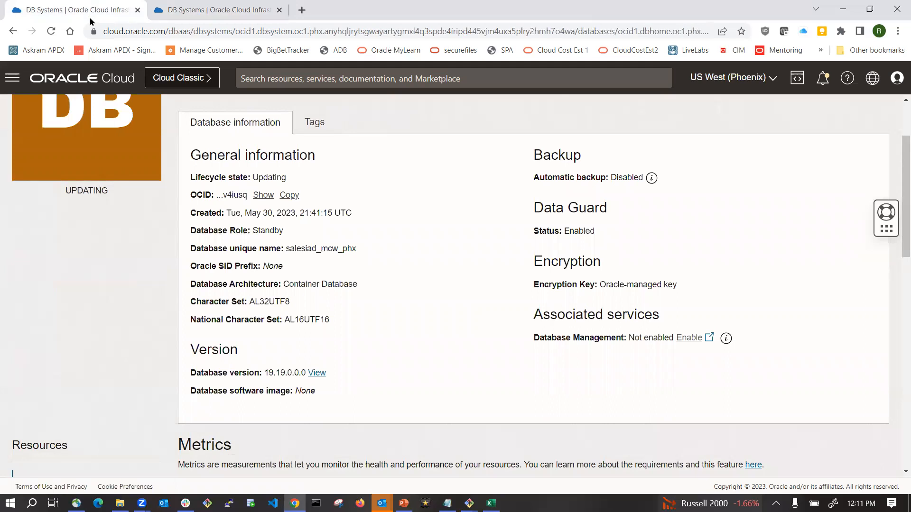
click(212, 13)
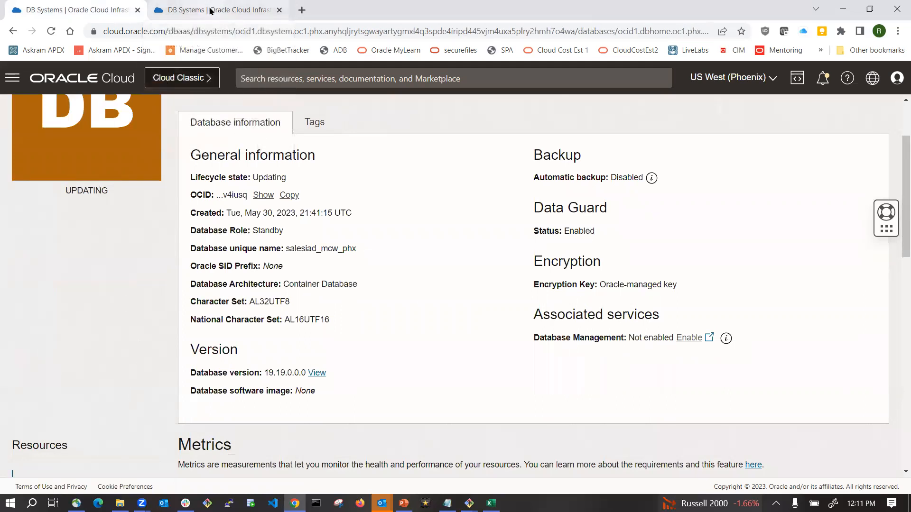
scroll(228, 152, down, 2)
scroll(227, 180, up, 2)
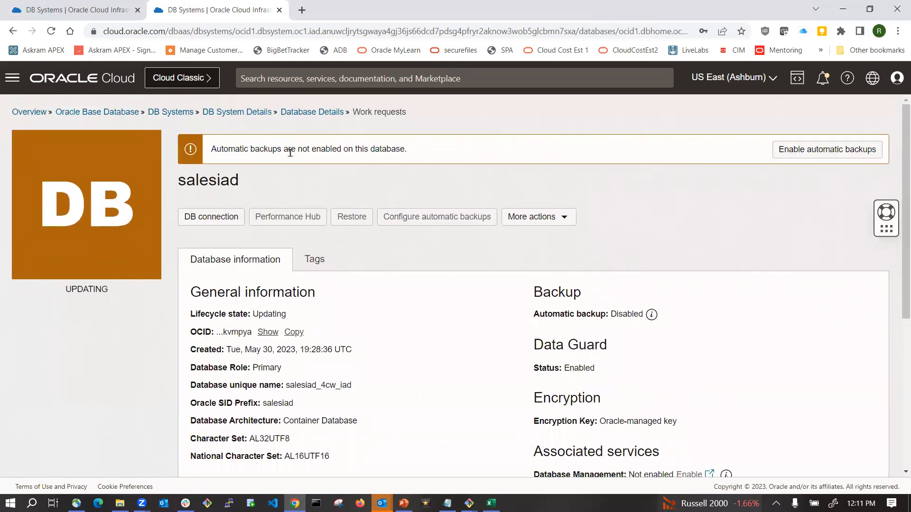
Check the start time in the Switchover Data Guard work request, go back to the work requests list and reopen the request.
scroll(291, 159, down, 5)
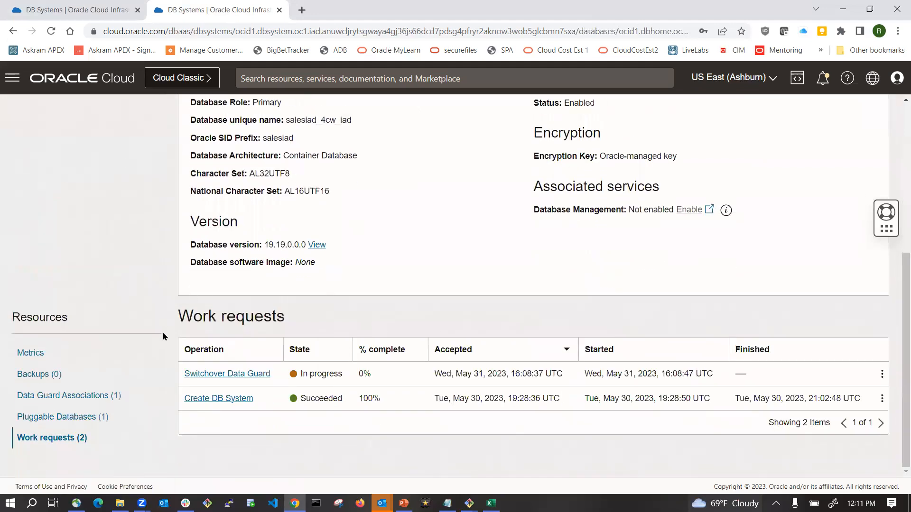
click(226, 374)
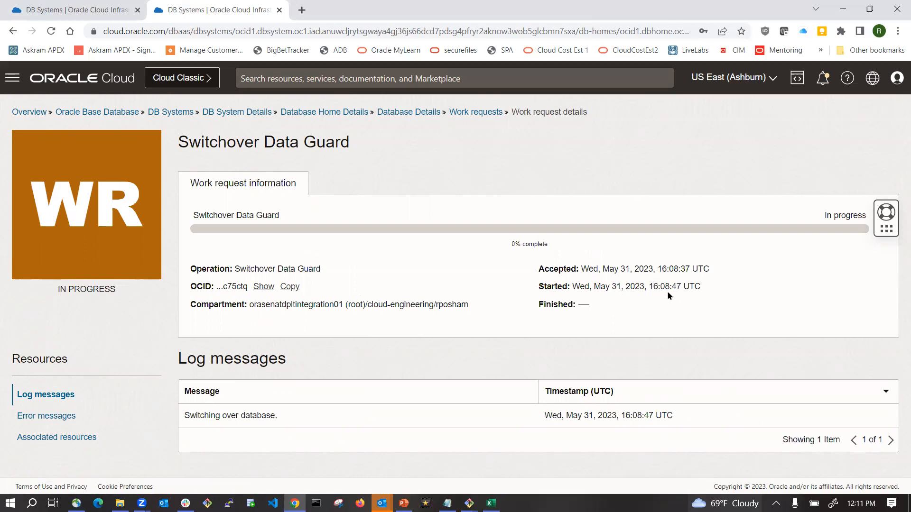
drag(654, 286, 670, 286)
click(419, 269)
click(473, 116)
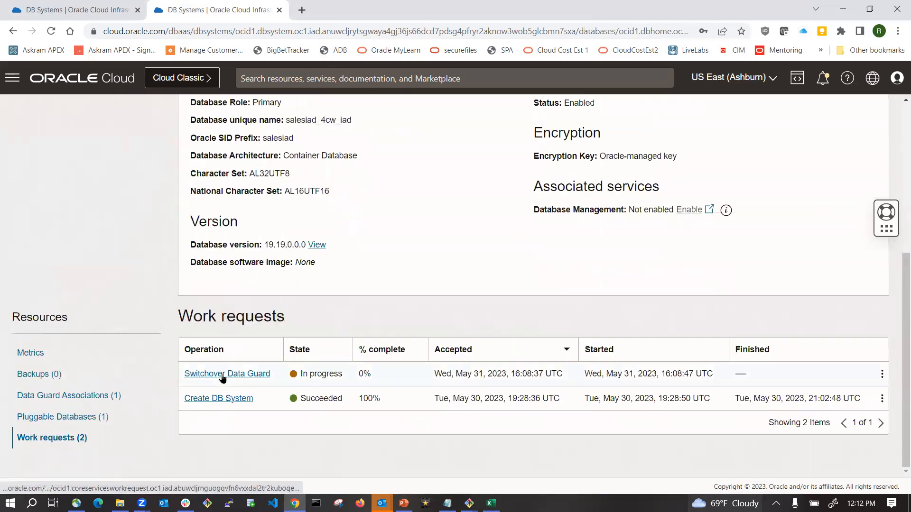
click(222, 374)
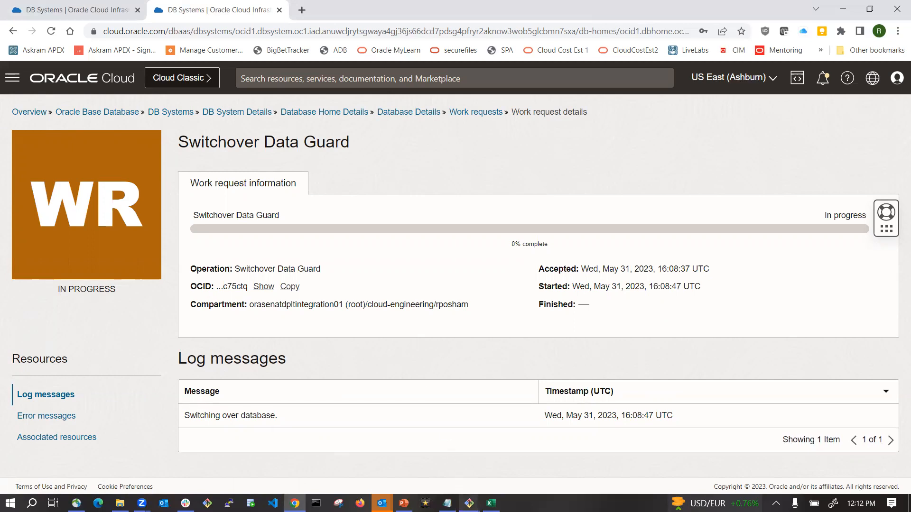
Run the commands copied from the list-pdbs sheet in the bast1iad terminal, including the sys password, and check the db_unique_name value.
mouse_move(469, 503)
click(386, 460)
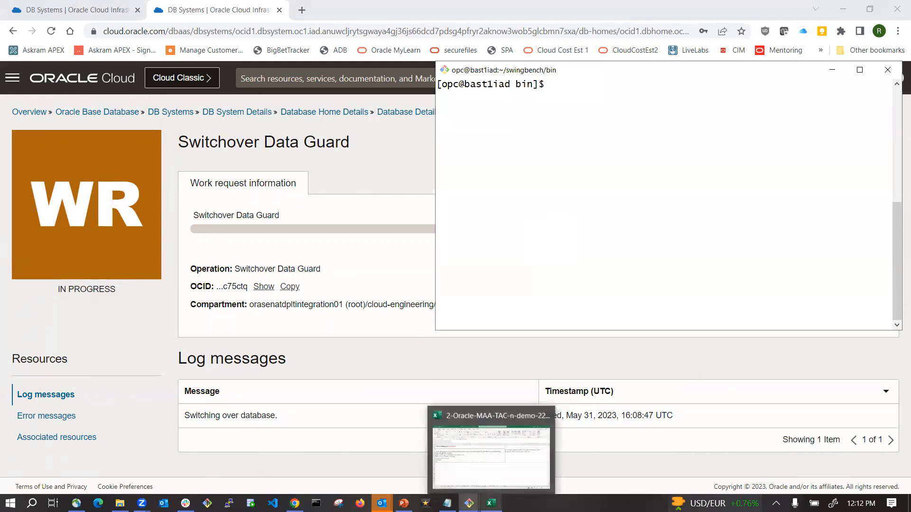
click(490, 503)
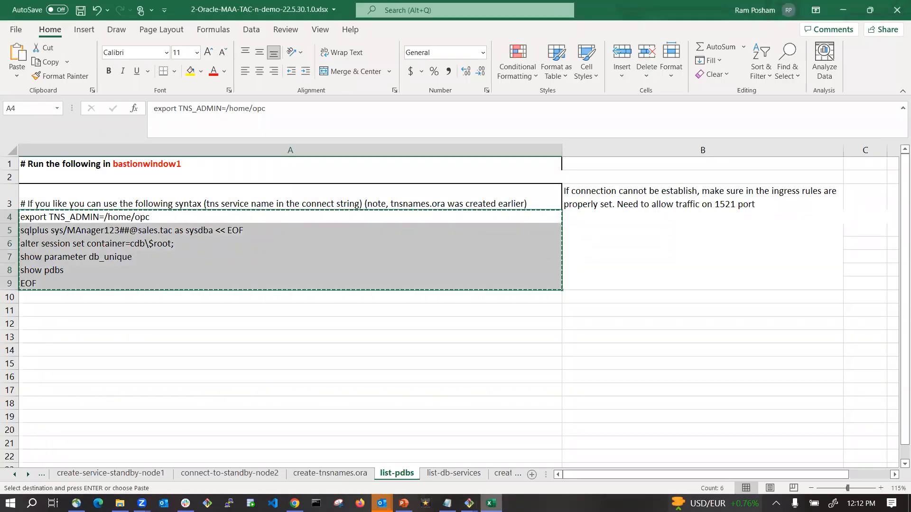
key(alt+Tab)
right_click(702, 182)
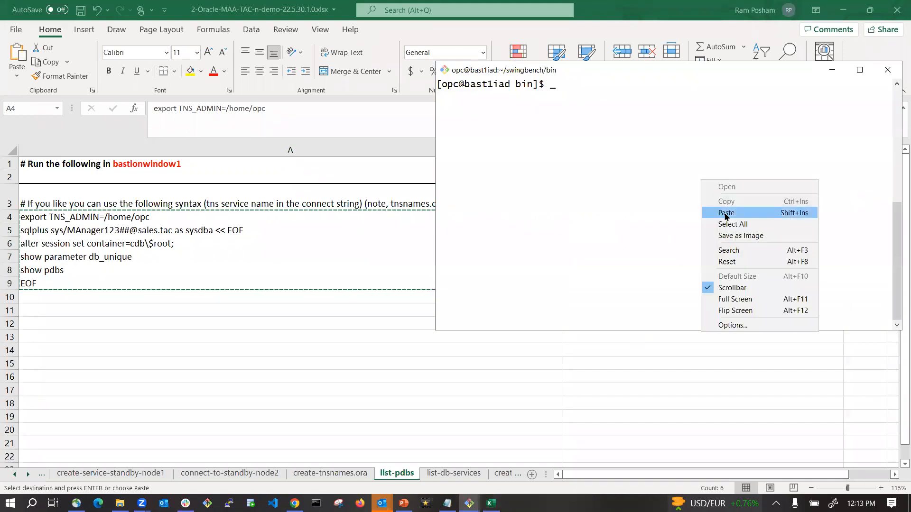
click(733, 212)
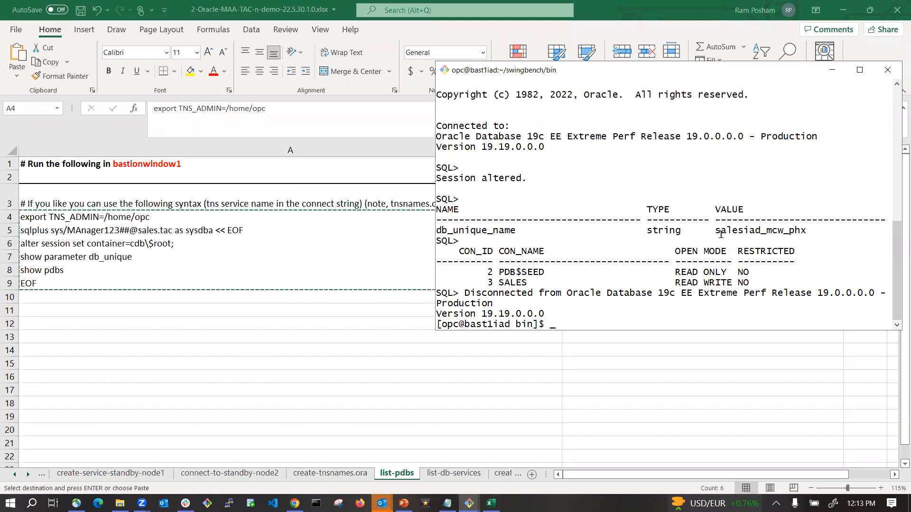
double_click(798, 233)
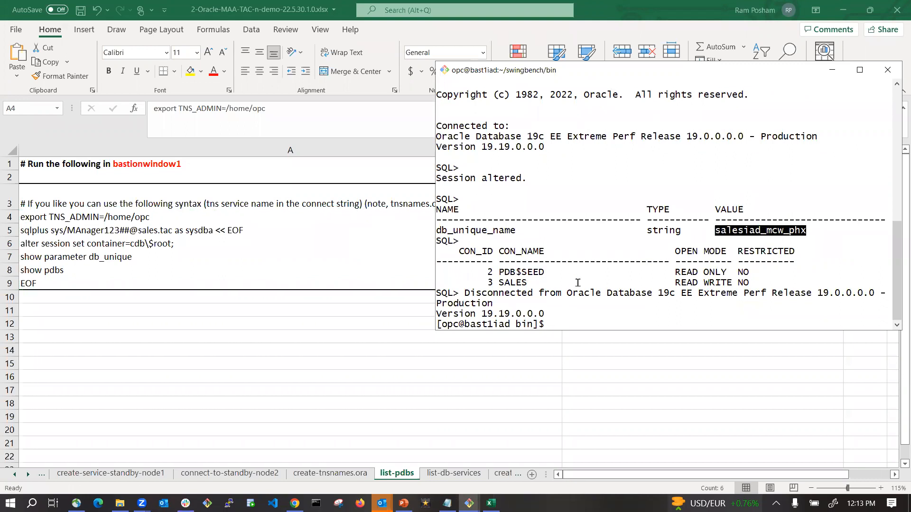
Check the switchover work request in the console, reopen the Ashburn salesiad database, and check its role and the Phoenix database's role.
click(295, 503)
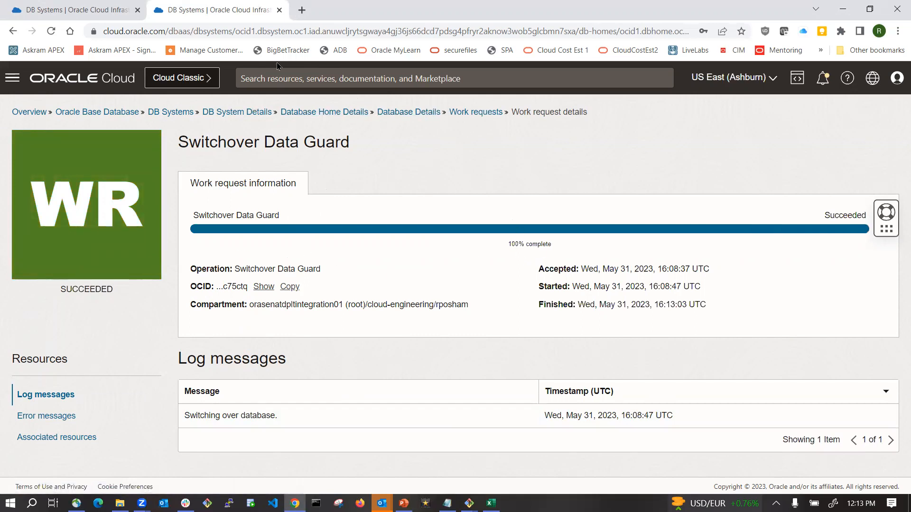
click(246, 114)
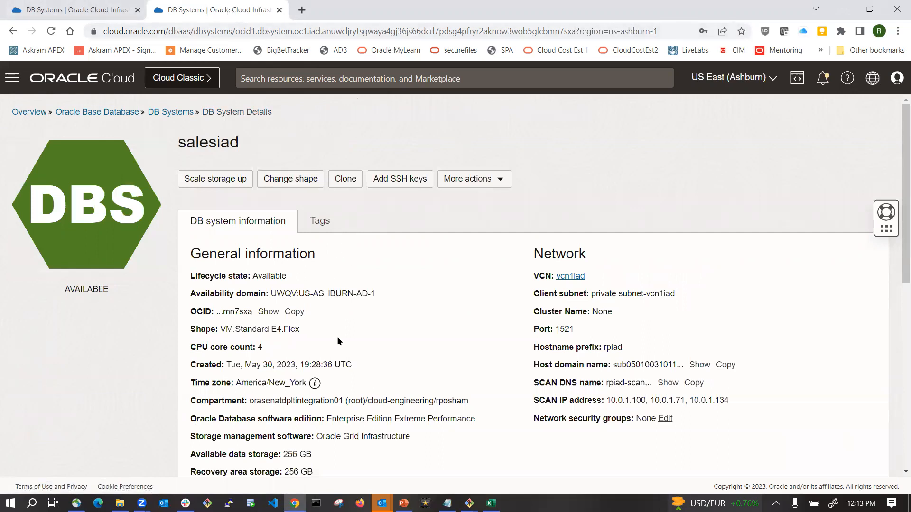
scroll(273, 325, down, 3)
scroll(273, 326, down, 5)
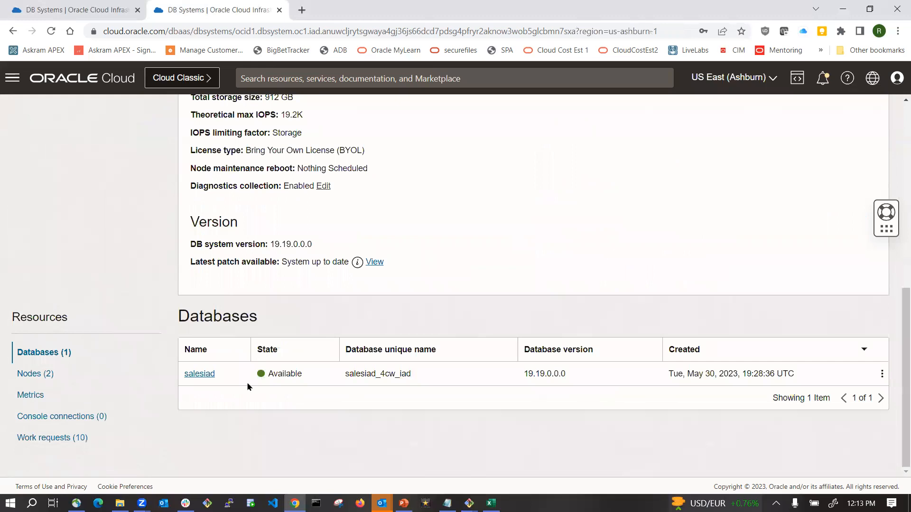
click(200, 375)
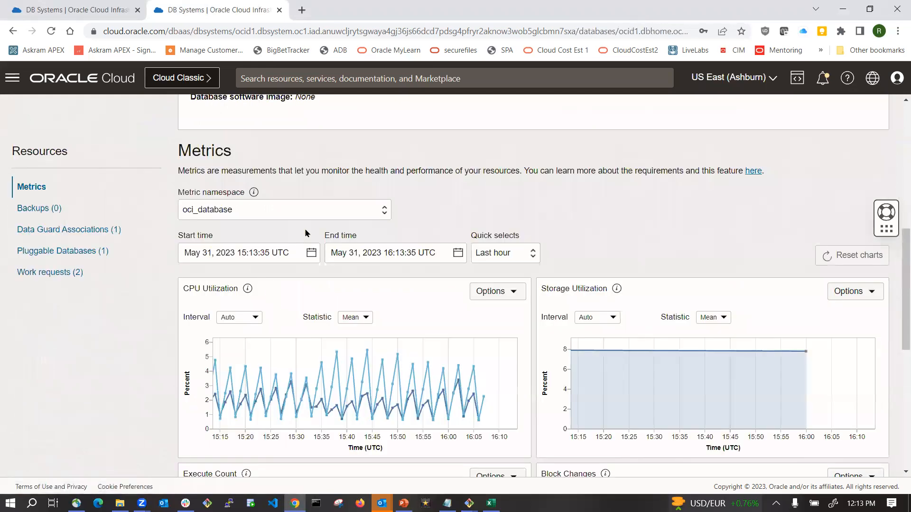
scroll(275, 323, up, 10)
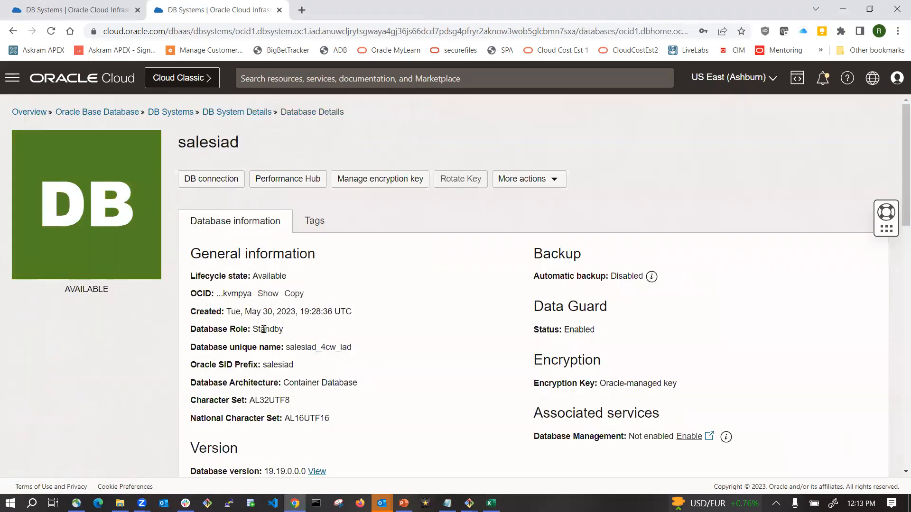
double_click(264, 329)
click(81, 15)
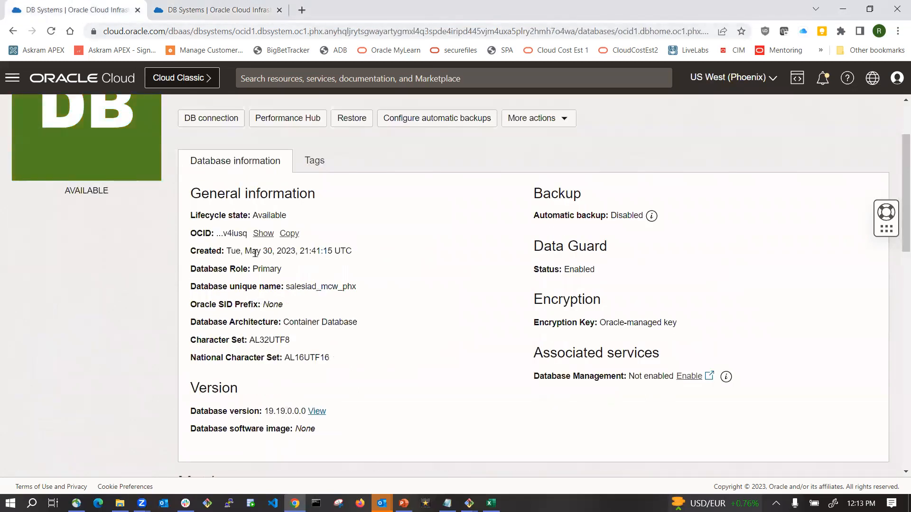
double_click(263, 269)
Recall and run the charbench load test on the bastion with /home/opc/soe-TAC-config.xml and a run time of 00:05:00.
key(alt+Tab)
click(605, 319)
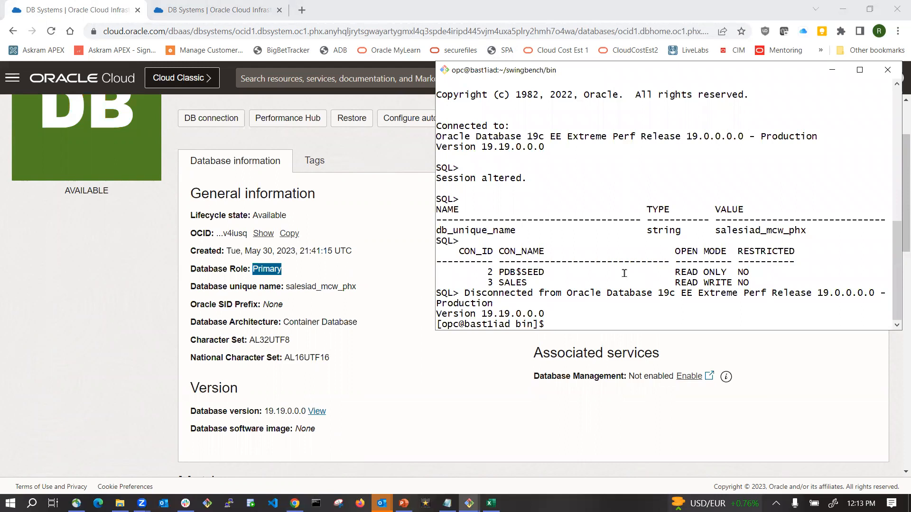
key(Up)
key(Up)
key(Up)
key(Up)
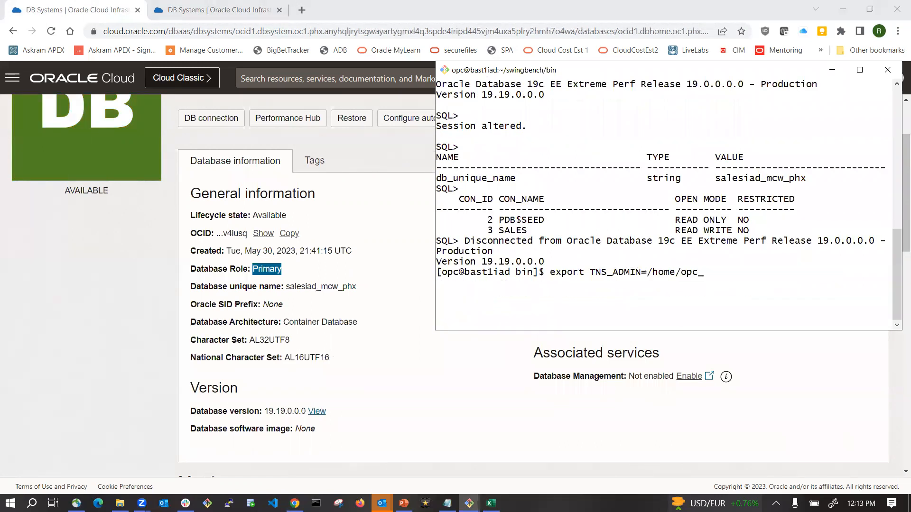
key(Up)
key(Up)
key(Up)
key(Up)
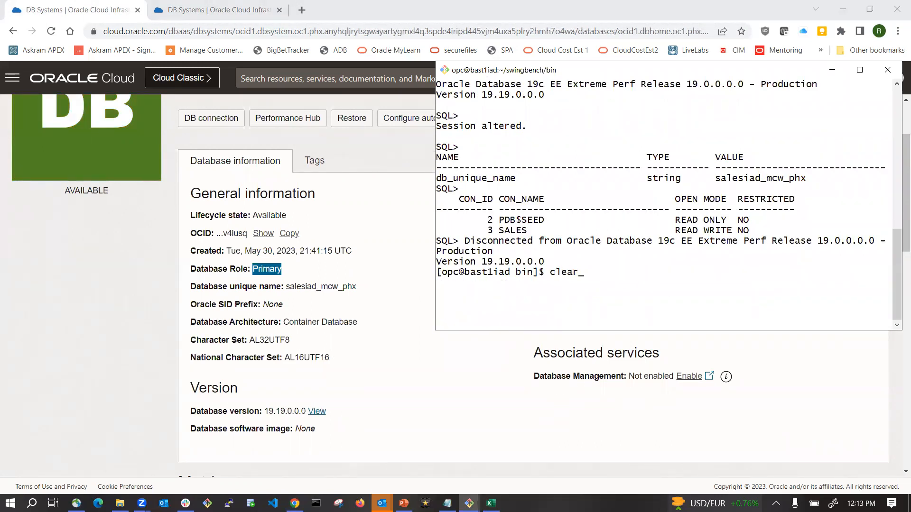
key(Up)
key(Up)
key(Up)
key(Up)
key(Up)
key(Up)
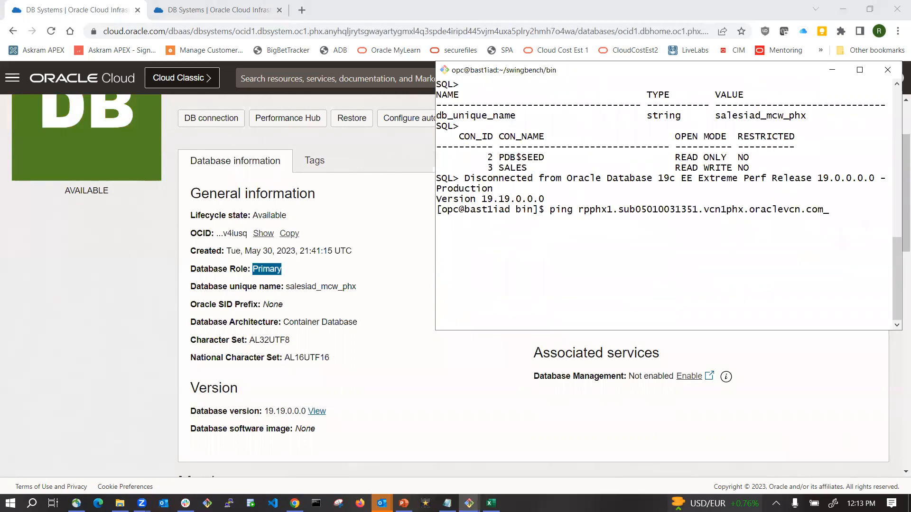
key(Up)
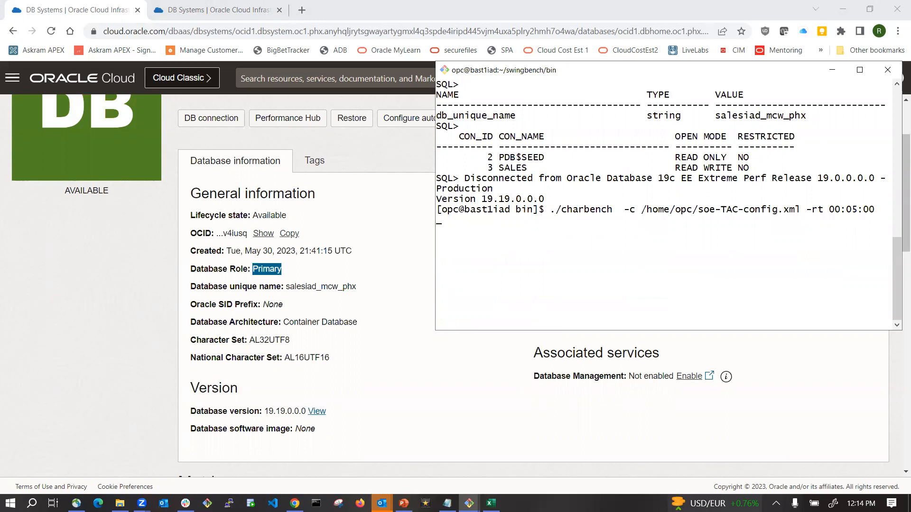
key(Return)
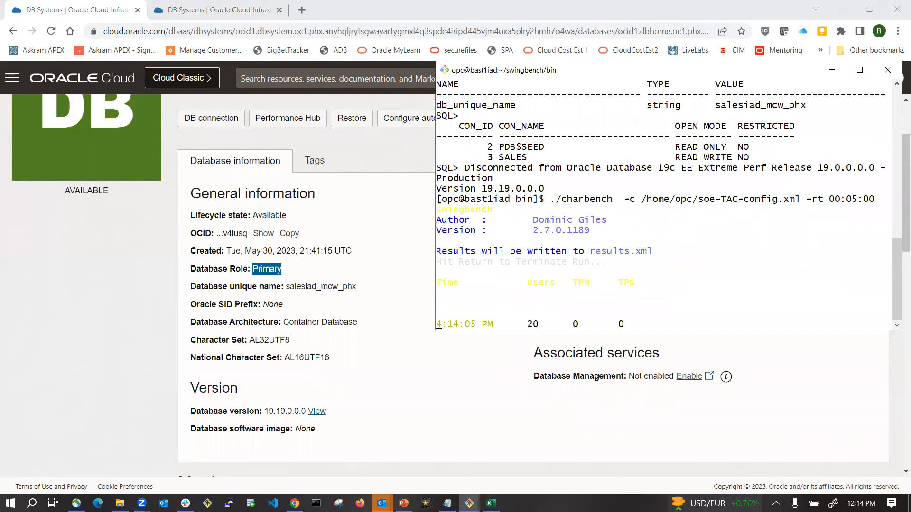
Stop the running charbench load test in the bast1iad terminal and clear the screen.
key(ctrl+c)
text(clear)
key(Return)
text(c)
key(BackSpace)
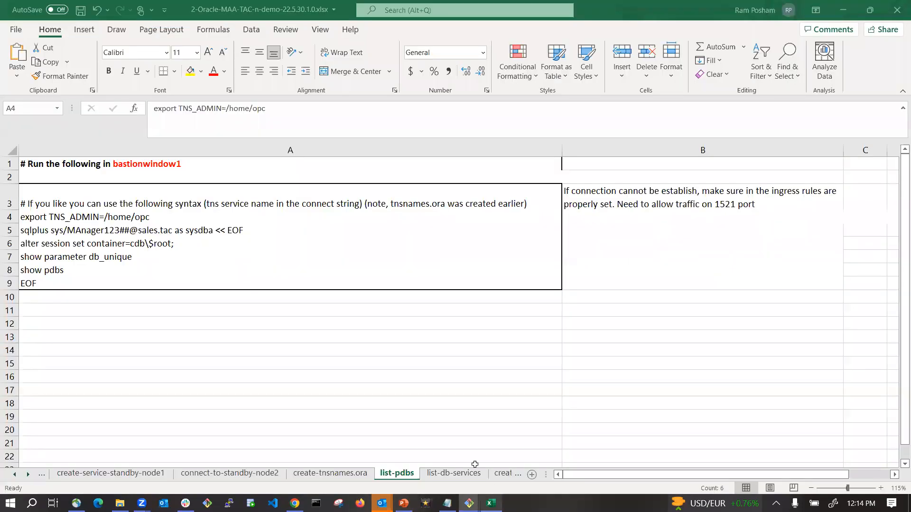
Switch to the Excel workbook and check the ConnectString SCAN hosts in the create-soe-TAC-config sheet.
click(473, 463)
click(454, 473)
click(505, 473)
click(488, 473)
scroll(211, 304, up, 20)
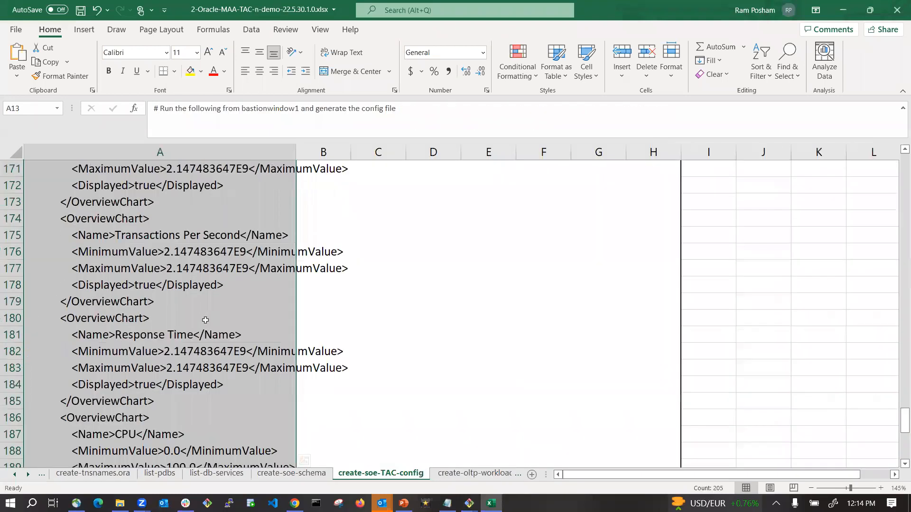
scroll(219, 285, up, 8)
scroll(281, 285, up, 20)
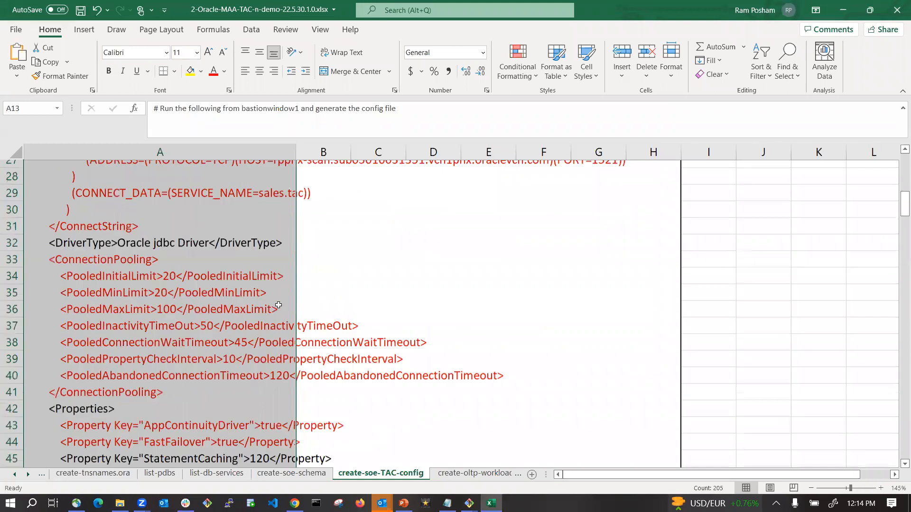
scroll(278, 306, up, 4)
scroll(299, 304, down, 2)
click(309, 271)
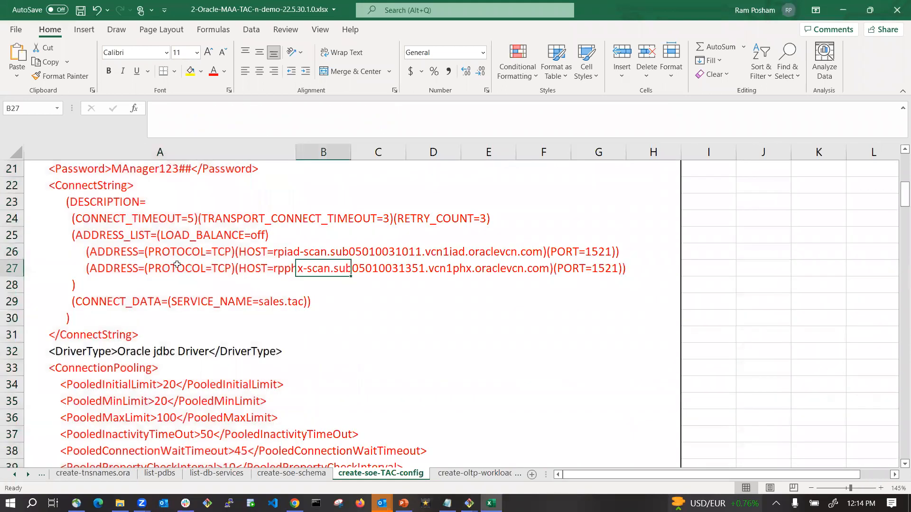
scroll(143, 332, up, 7)
scroll(72, 305, down, 2)
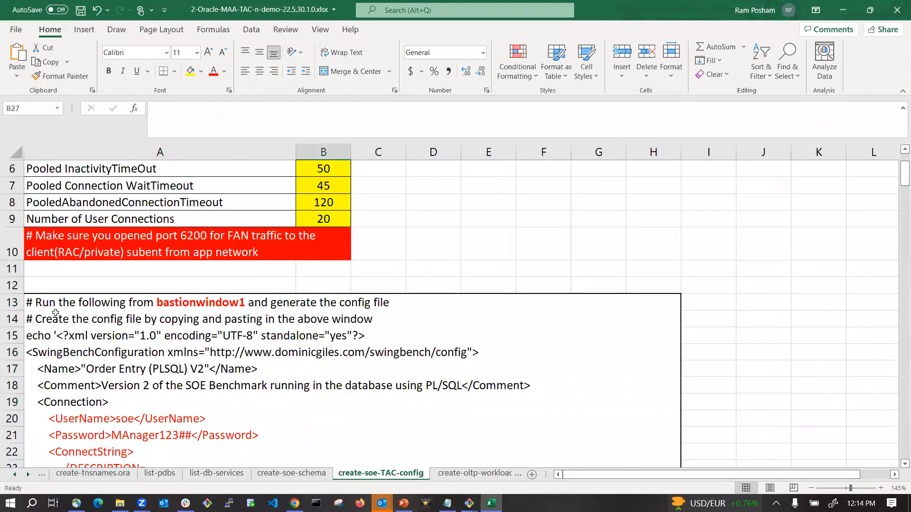
Regenerate /home/opc/soe-TAC-config.xml by running the A13:A217 block of the create-soe-TAC-config sheet, including the soe password, in the bastion terminal.
click(56, 311)
scroll(64, 332, down, 20)
scroll(69, 343, down, 20)
shift+click(54, 268)
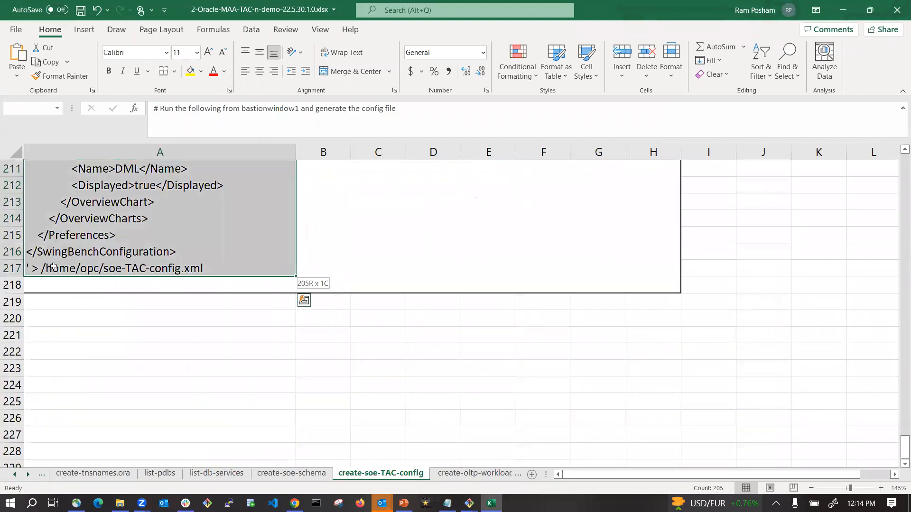
key(ctrl+c)
key(ctrl+q)
key(alt+Tab)
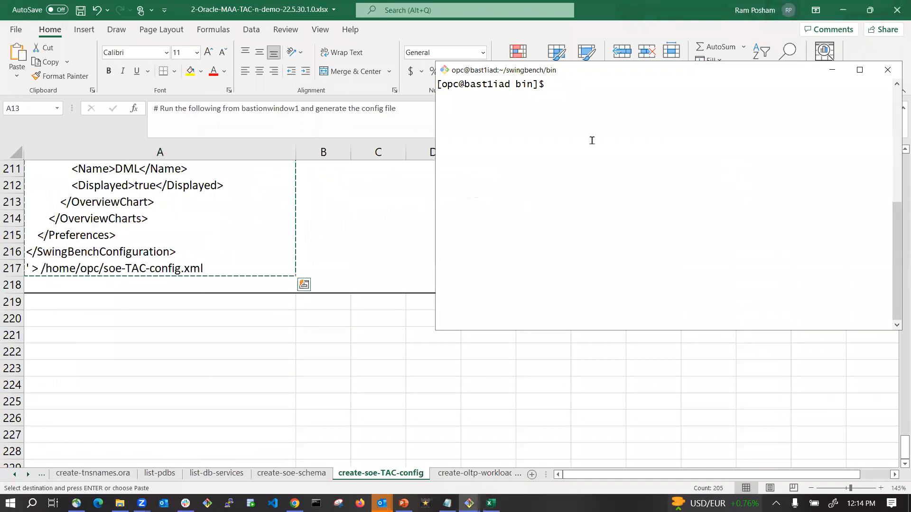
right_click(592, 141)
click(631, 179)
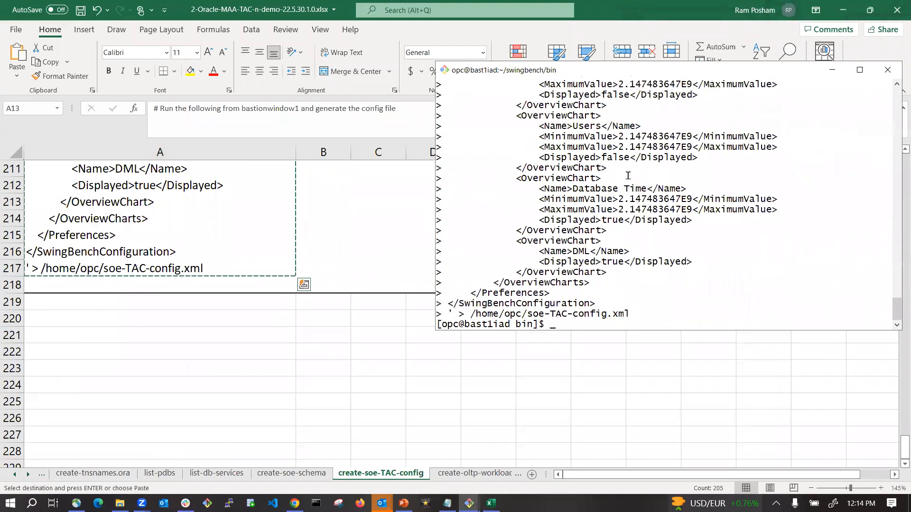
Run the charbench commands from A2:A4 of the create-oltp-workload sheet in the bastion terminal, with /home/opc/soe-TAC-config.xml and run time 00:05:00.
click(468, 477)
click(472, 473)
drag(133, 191, 145, 204)
key(ctrl+q)
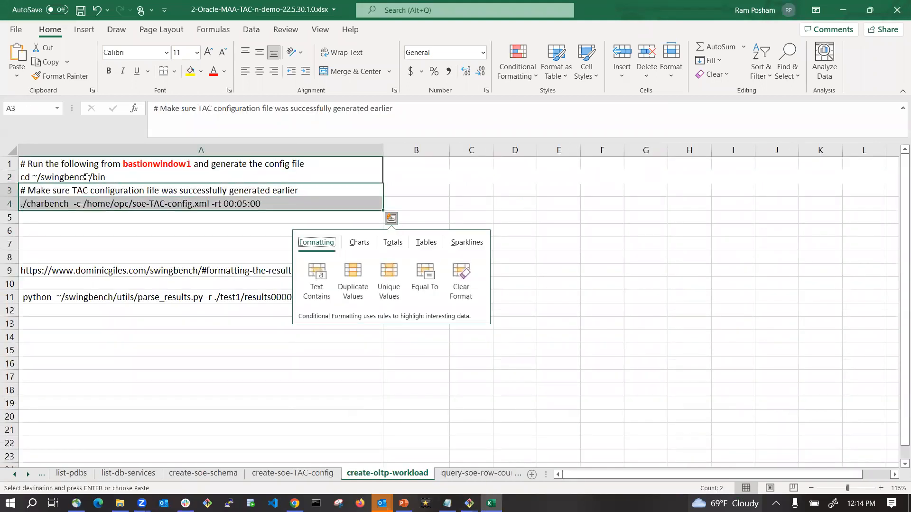
drag(101, 177, 101, 204)
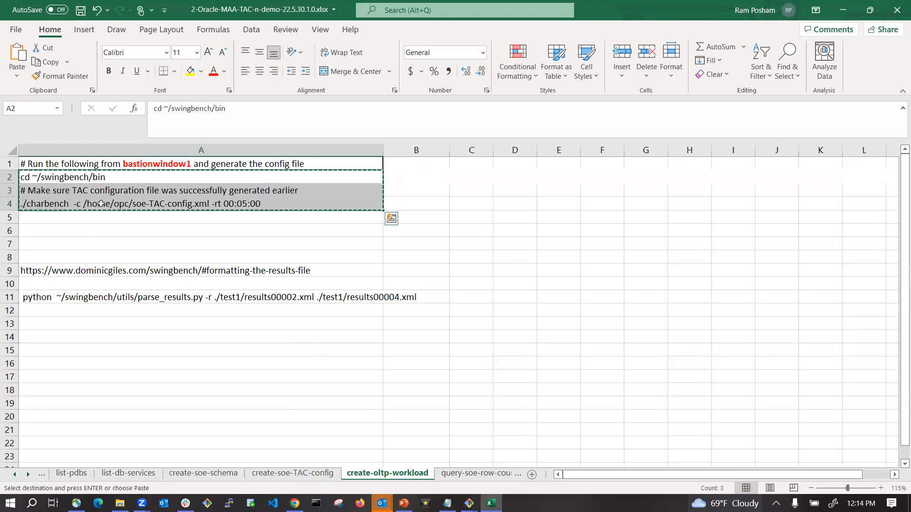
key(alt+Tab)
right_click(630, 291)
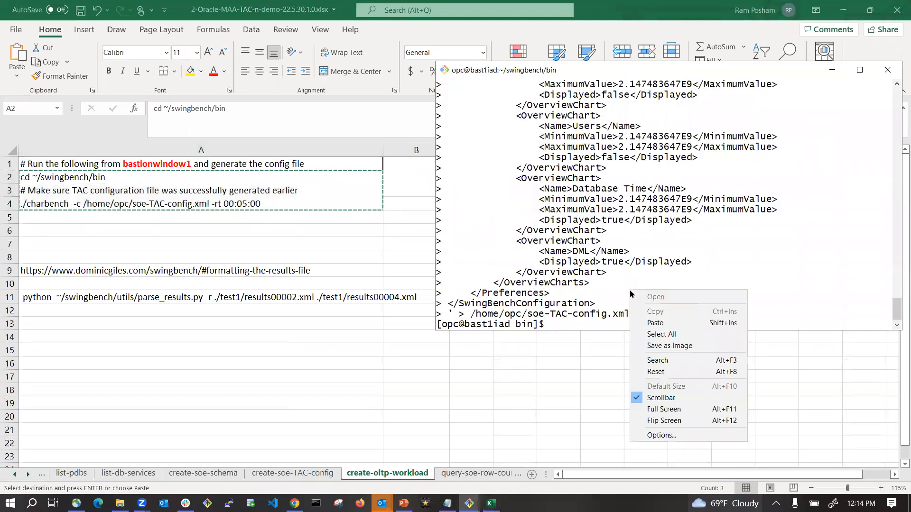
click(666, 324)
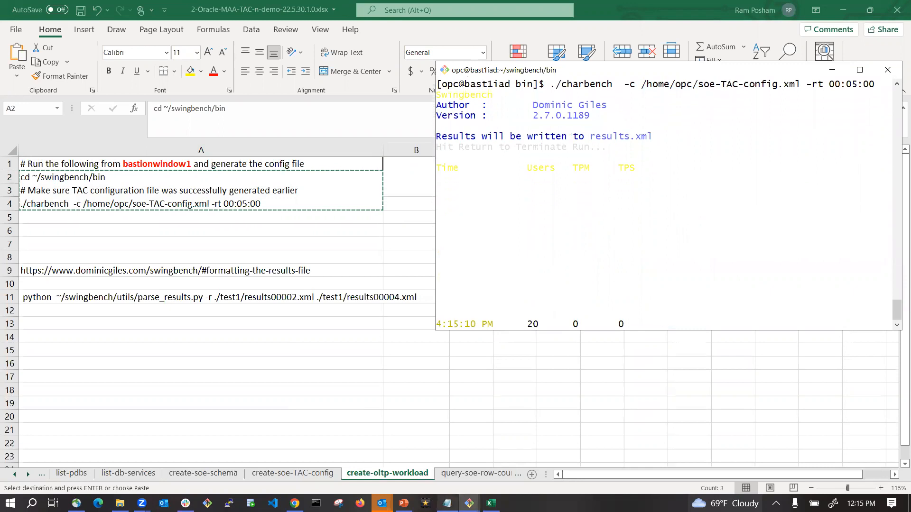
Try to rerun the recalled soe row-count query, including the soe password, against sales.tac in the second bastion terminal, and interrupt it.
mouse_move(469, 503)
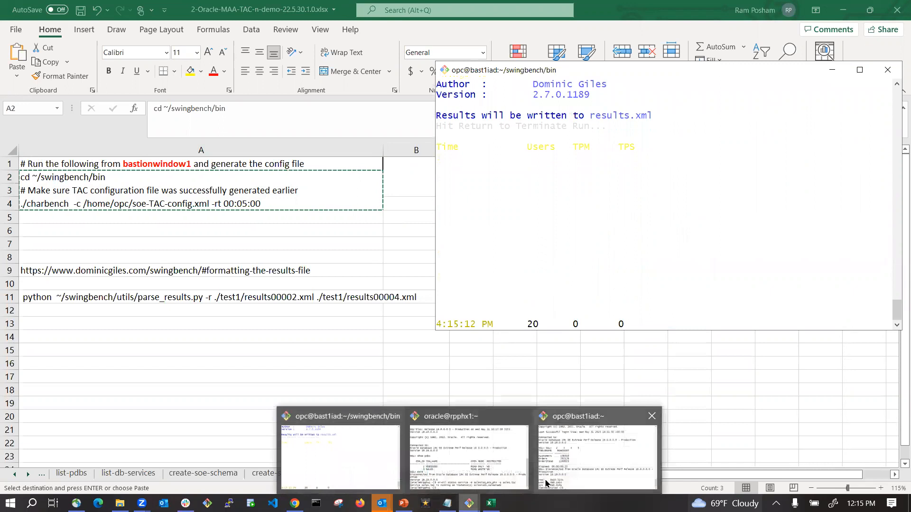
click(568, 475)
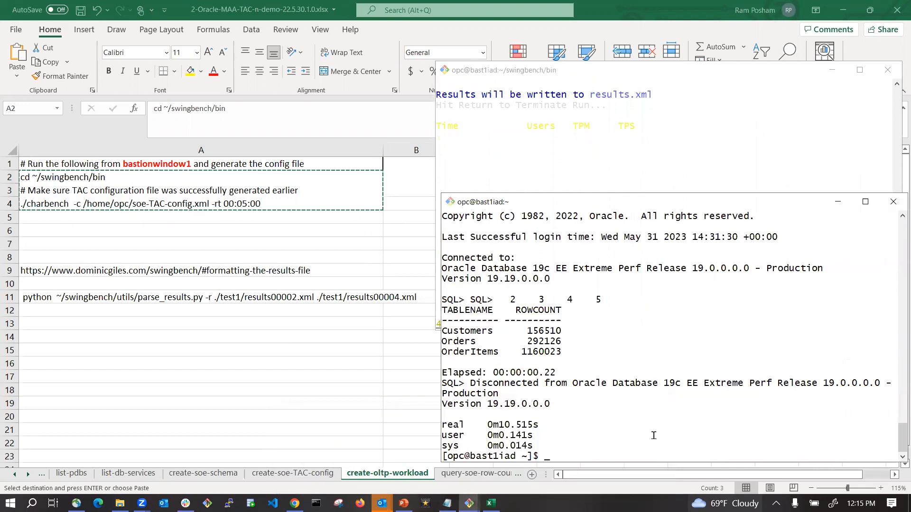
text(l)
key(Up)
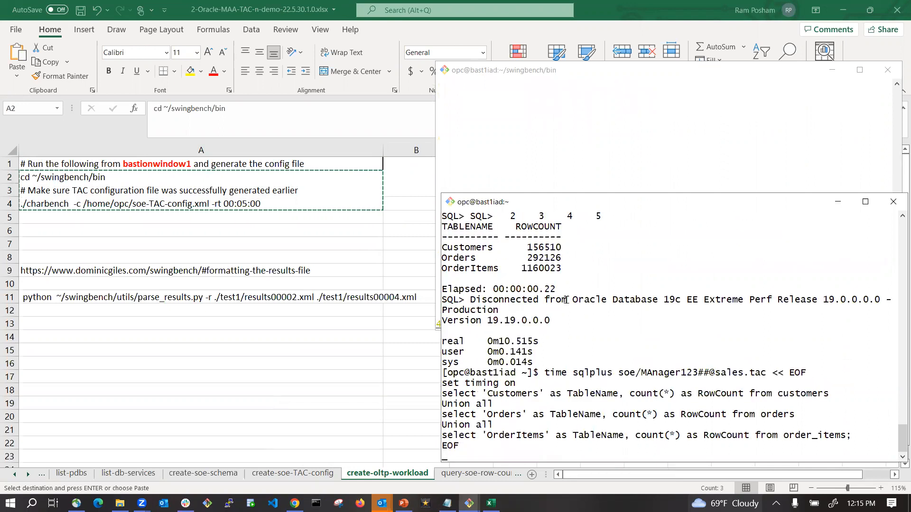
double_click(734, 374)
key(ctrl+c)
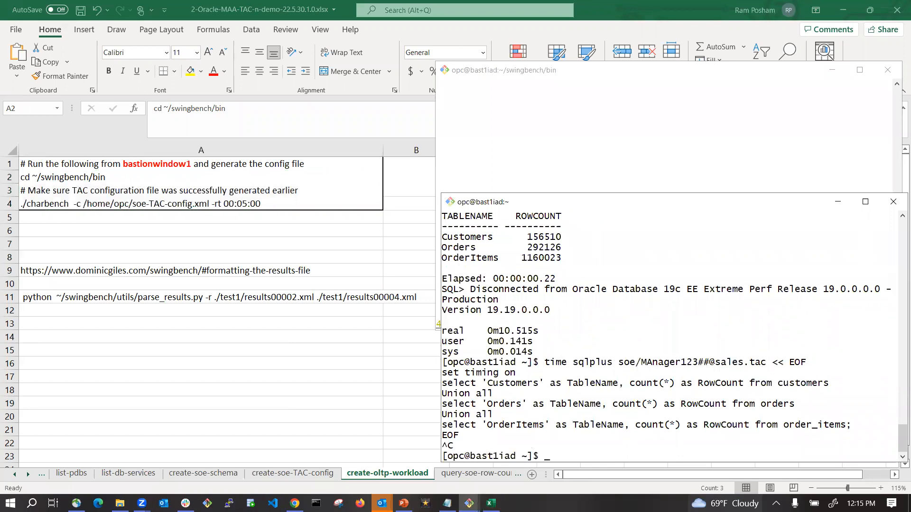
Display tnsnames.ora in the second bastion terminal and check the host of its second address entry.
text(cat tns)
key(Tab)
key(Return)
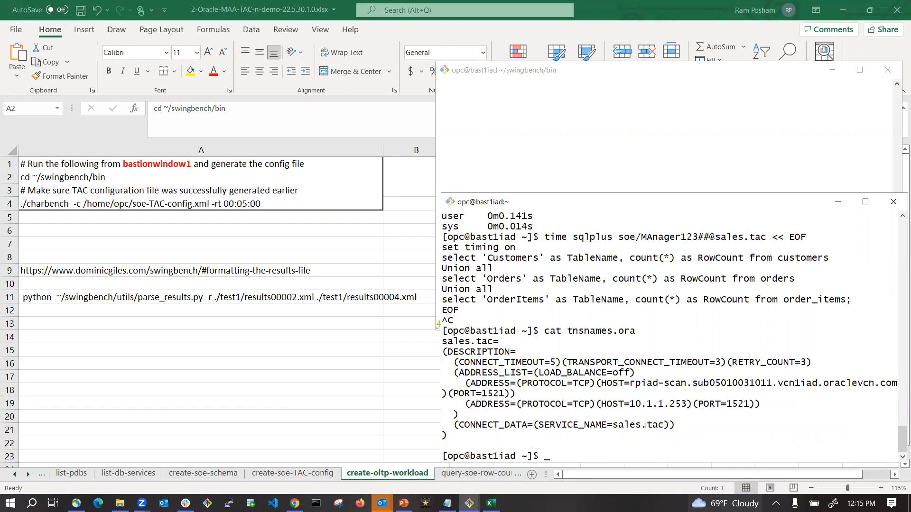
double_click(651, 405)
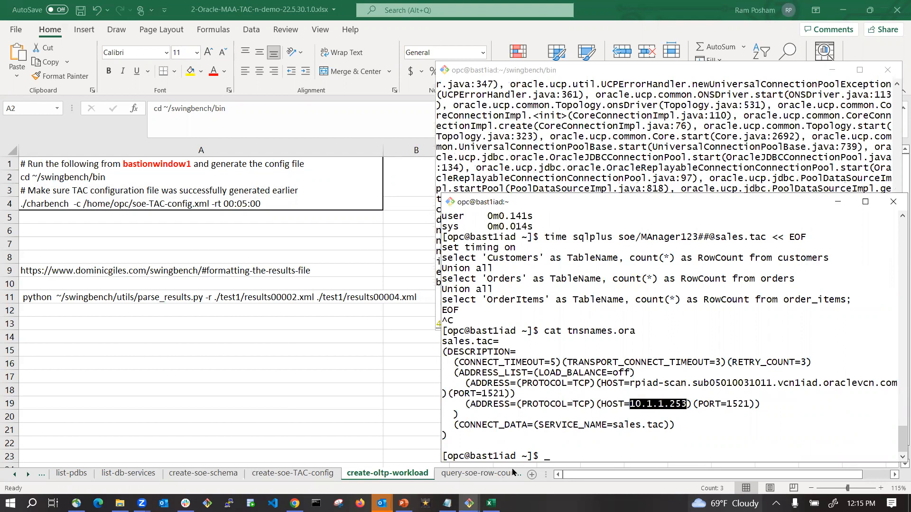
Regenerate tnsnames.ora in the second bastion terminal by running the A3:A14 command block from the workbook's create-tnsnames.ora sheet.
click(16, 475)
click(15, 475)
click(16, 474)
click(16, 474)
click(15, 474)
click(16, 475)
click(16, 475)
click(16, 474)
click(16, 474)
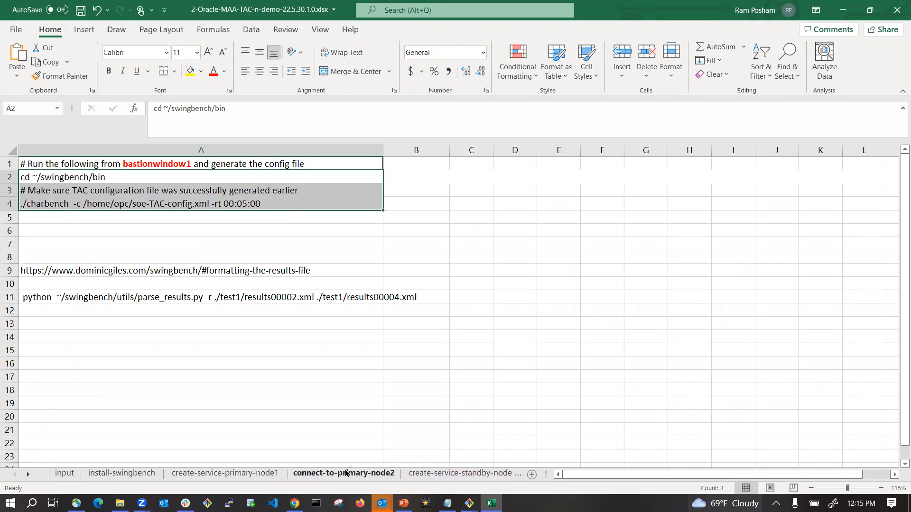
click(29, 474)
click(29, 474)
click(28, 474)
click(29, 474)
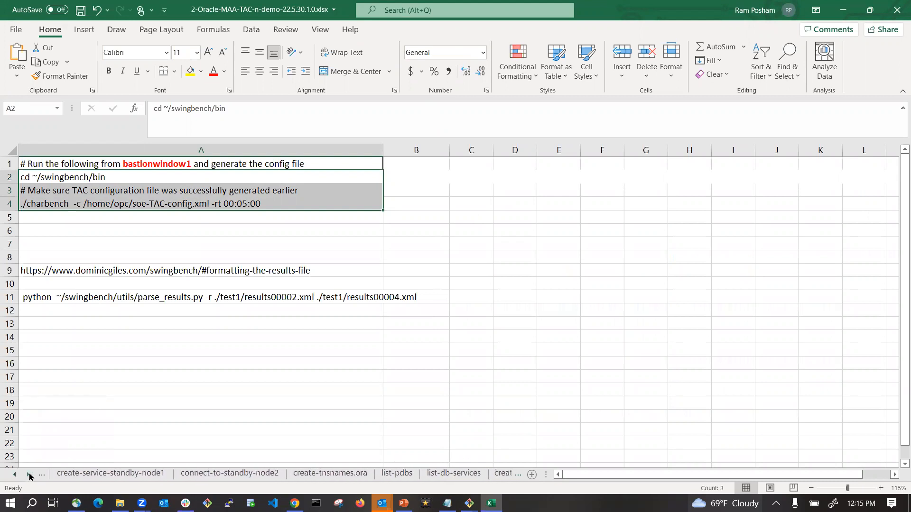
click(329, 474)
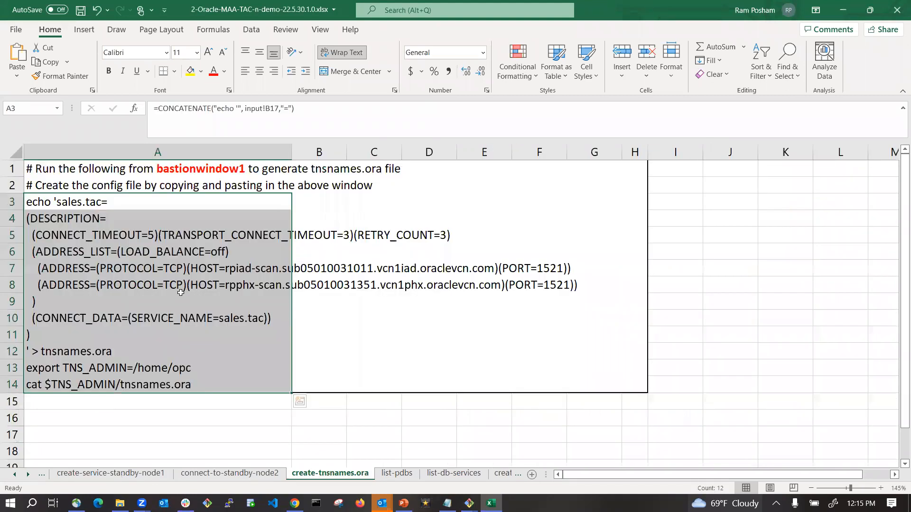
key(ctrl+c)
key(alt+Tab)
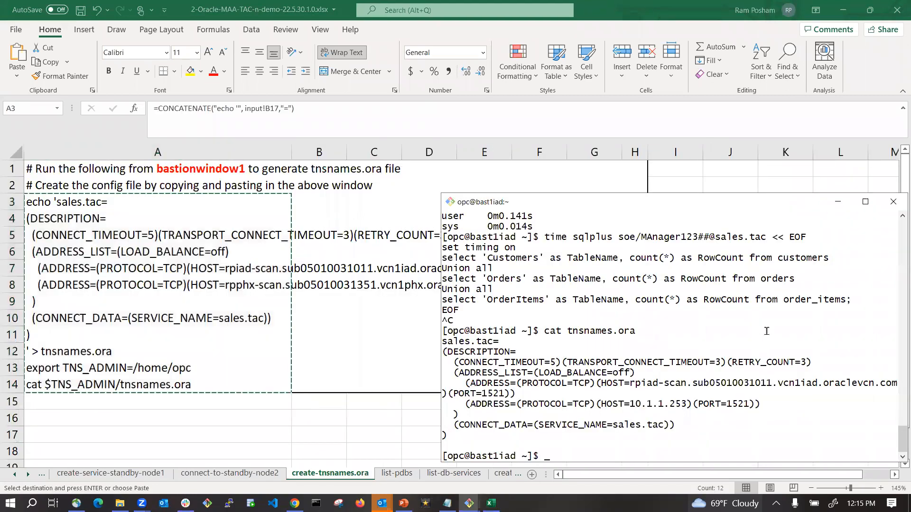
right_click(666, 397)
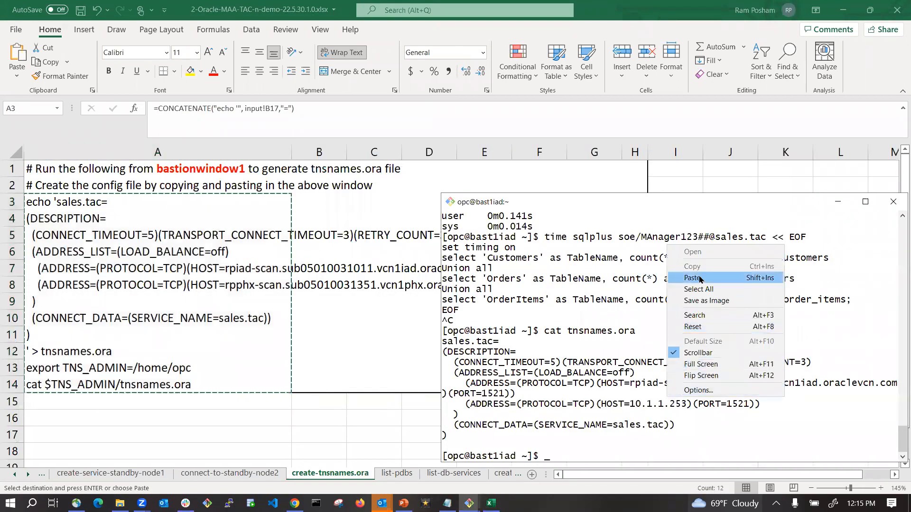
click(740, 278)
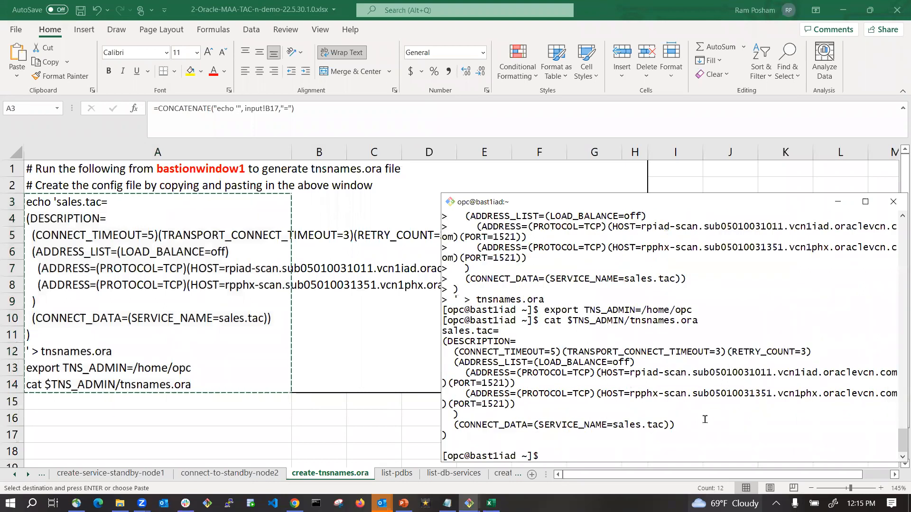
Display the regenerated tnsnames.ora and check the Phoenix SCAN host in the second address entry.
text(cat tnsnames.ora)
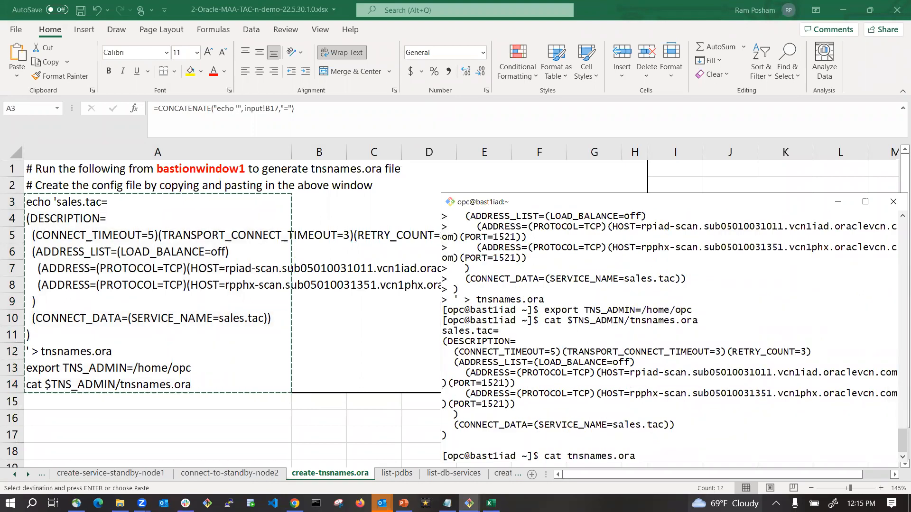
key(Return)
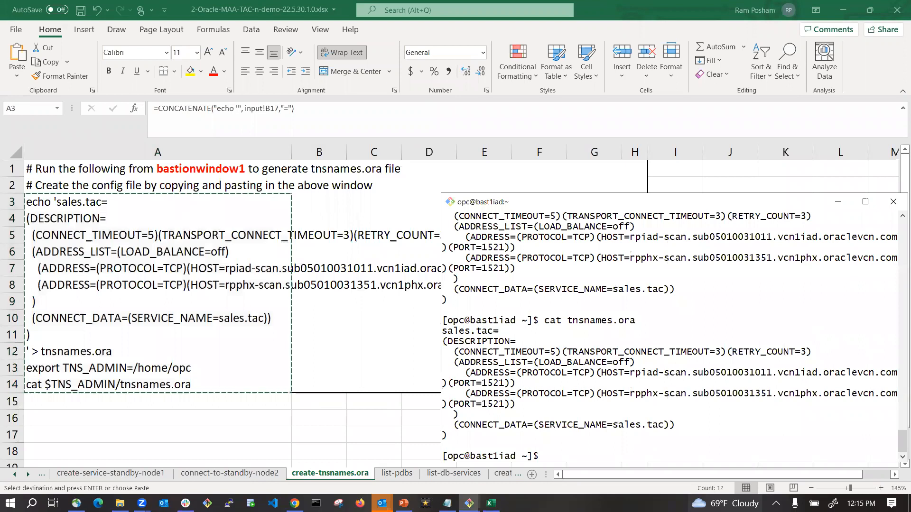
double_click(715, 393)
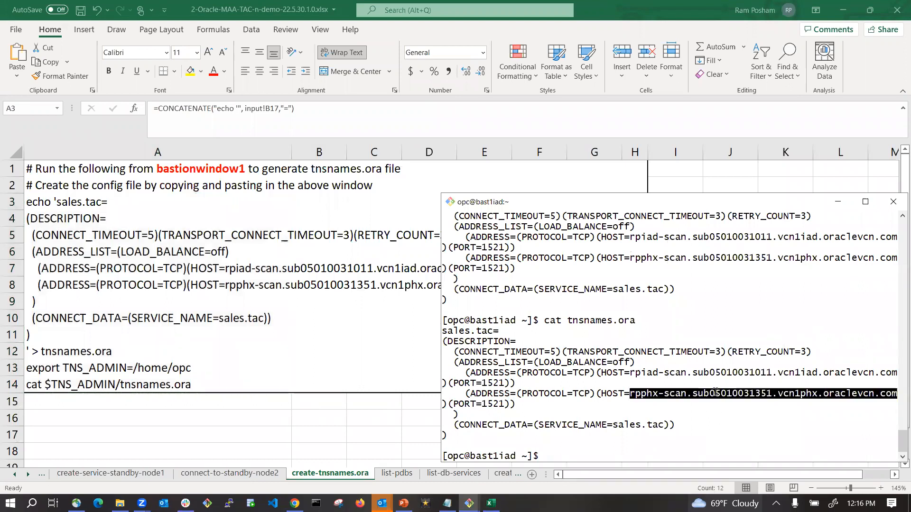
Run the A5:A14 row-count query block, including the soe password, from the workbook's query-soe-row-counts sheet in the second bastion terminal.
key(alt+Tab)
click(385, 478)
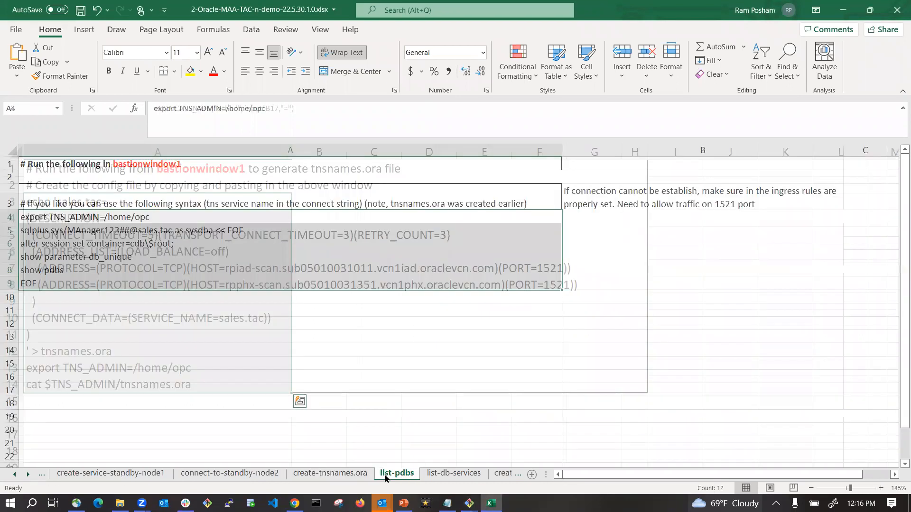
click(446, 474)
click(412, 477)
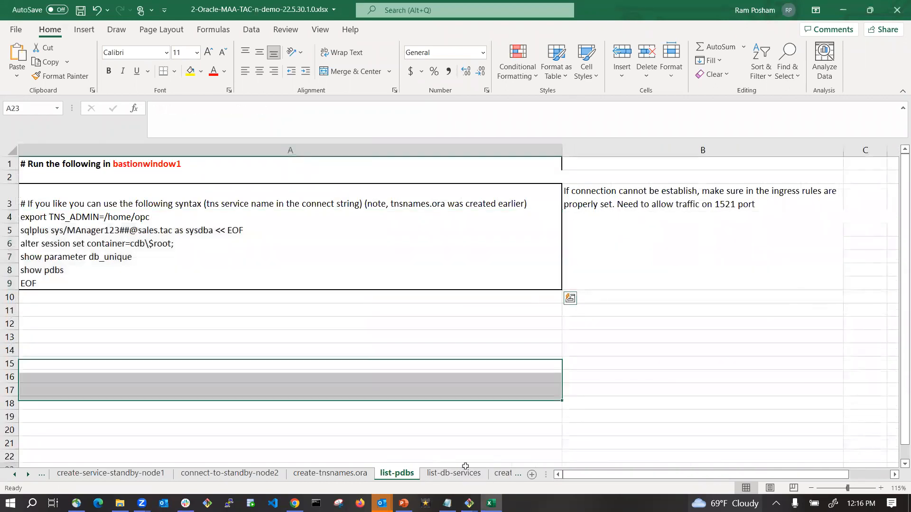
click(463, 473)
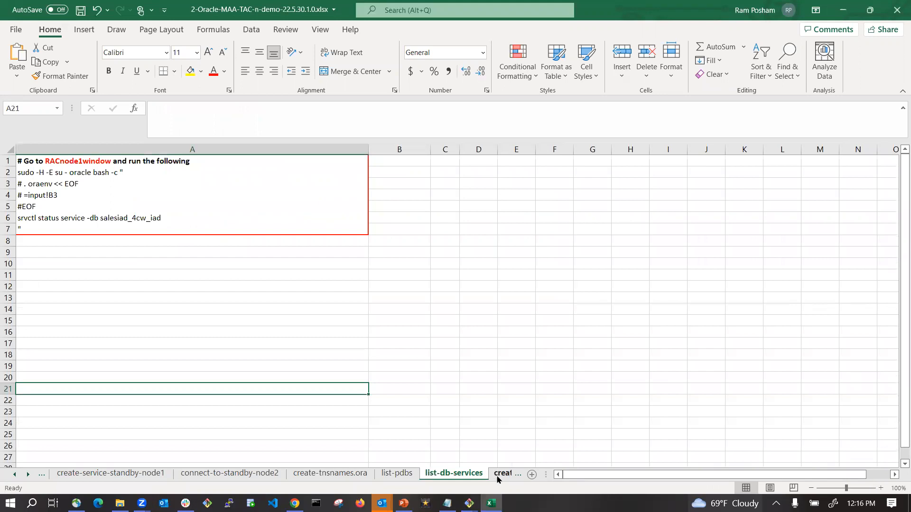
click(498, 477)
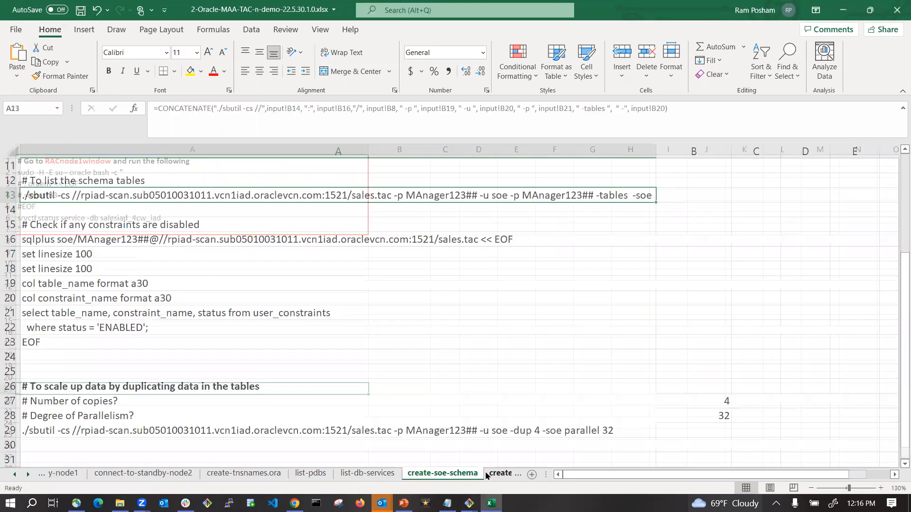
click(487, 476)
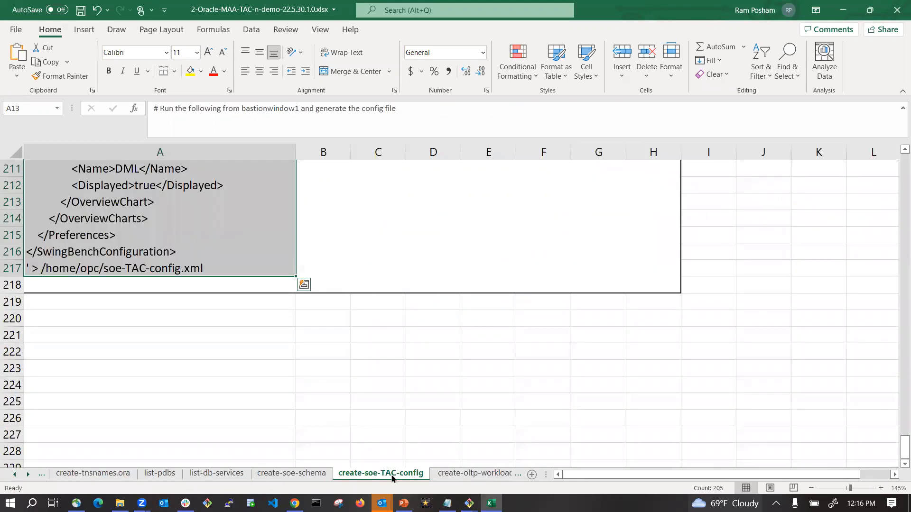
click(472, 474)
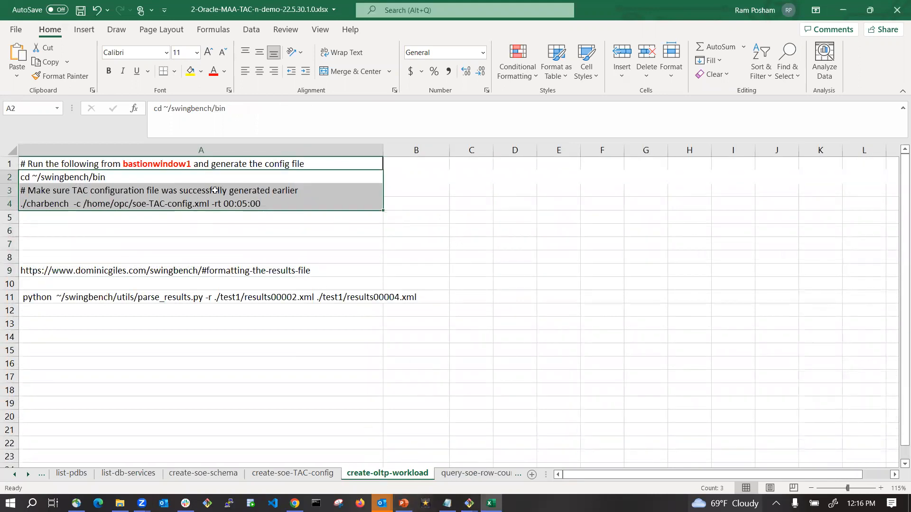
click(474, 475)
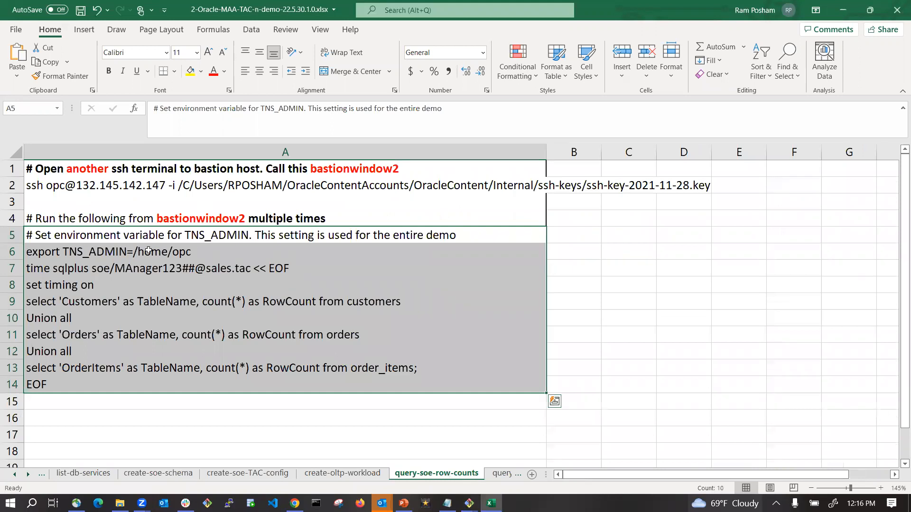
key(ctrl+c)
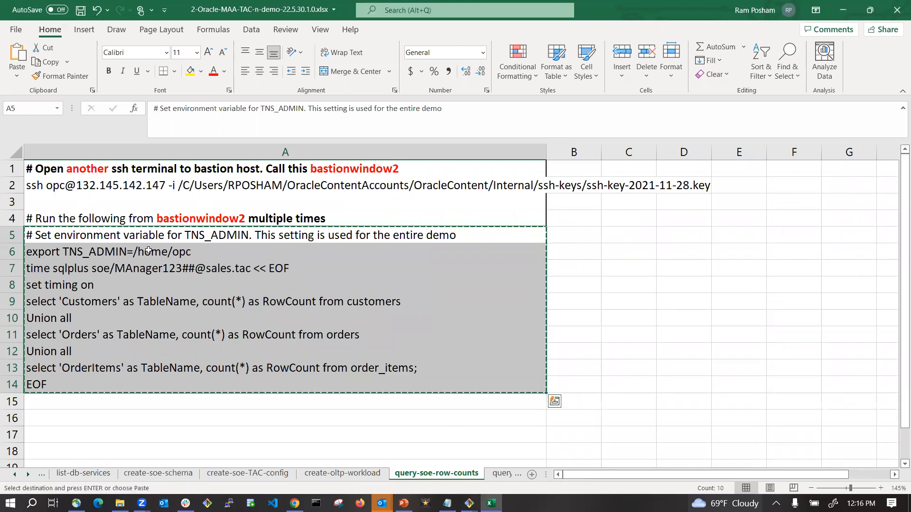
key(alt+Tab)
right_click(649, 400)
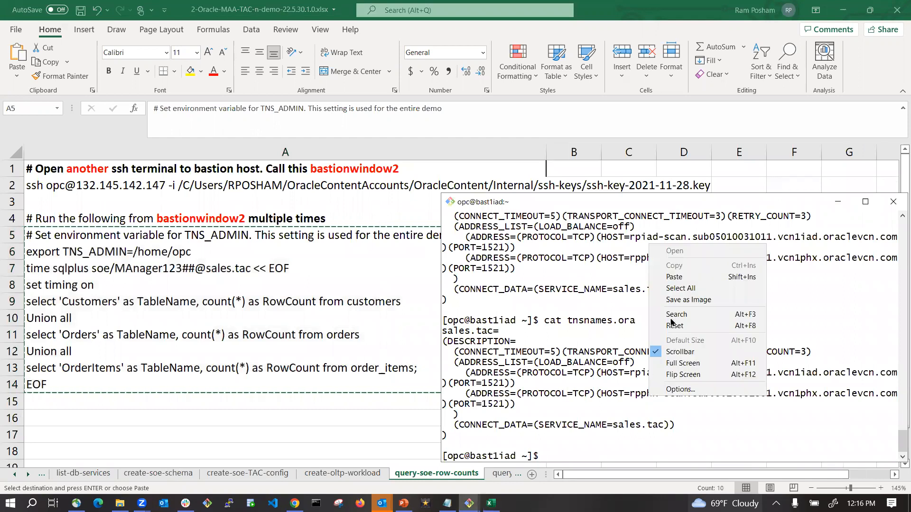
click(676, 282)
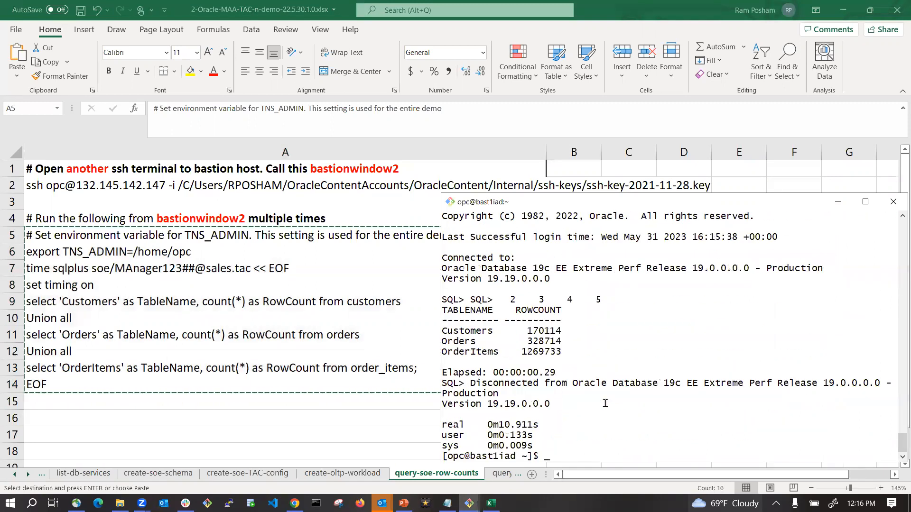
Check the Customers row count in the query output of the second bastion terminal.
drag(528, 329, 572, 333)
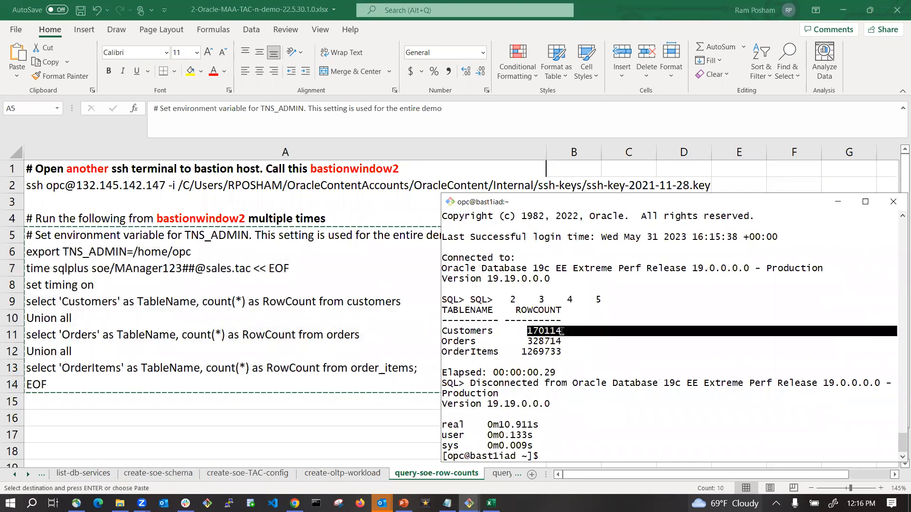
click(574, 345)
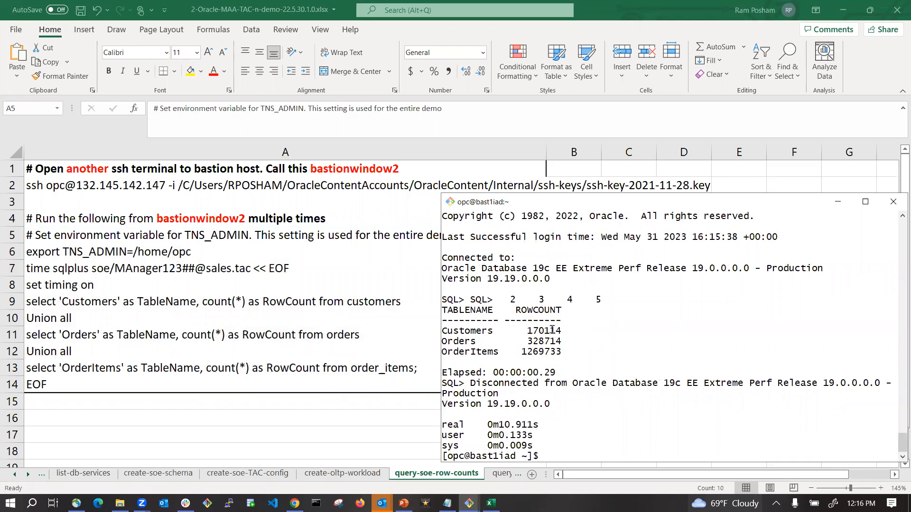
drag(546, 328, 614, 342)
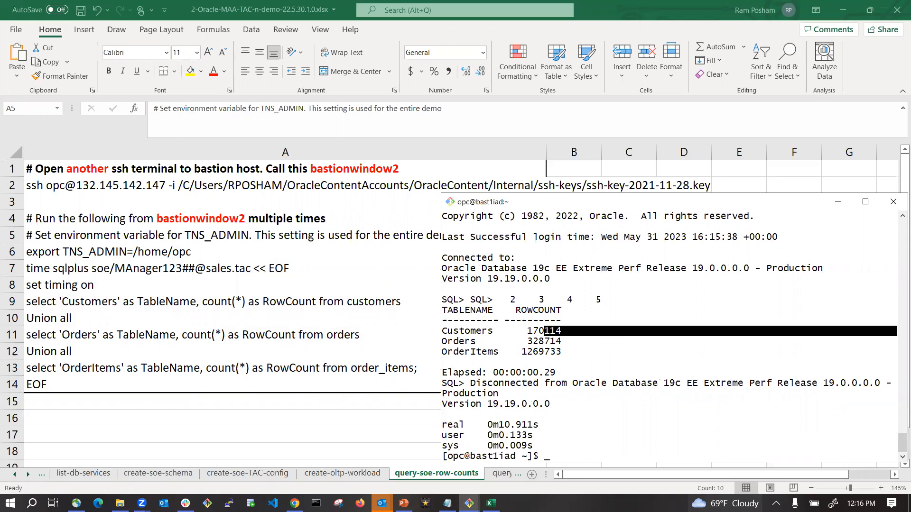
Rerun the recalled soe row-count query, including the soe password, against sales.tac in the second bastion terminal.
key(Up)
key(Return)
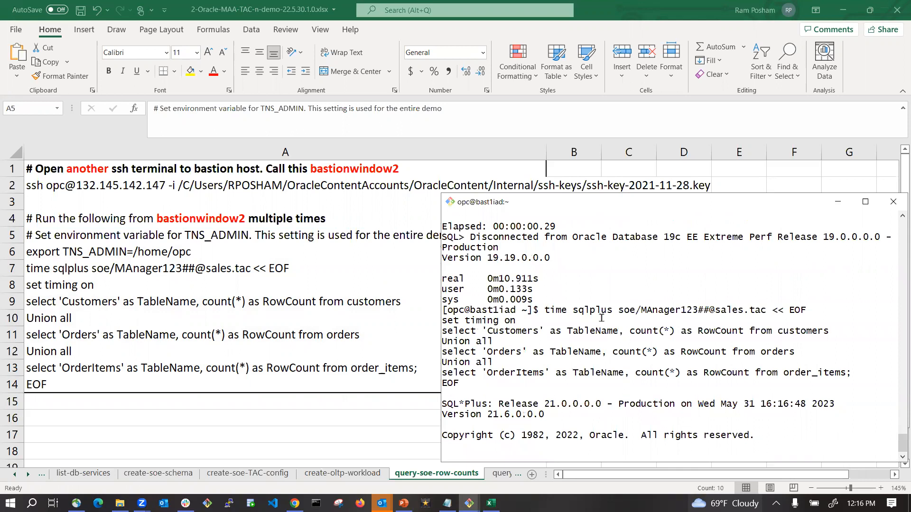
scroll(601, 317, up, 2)
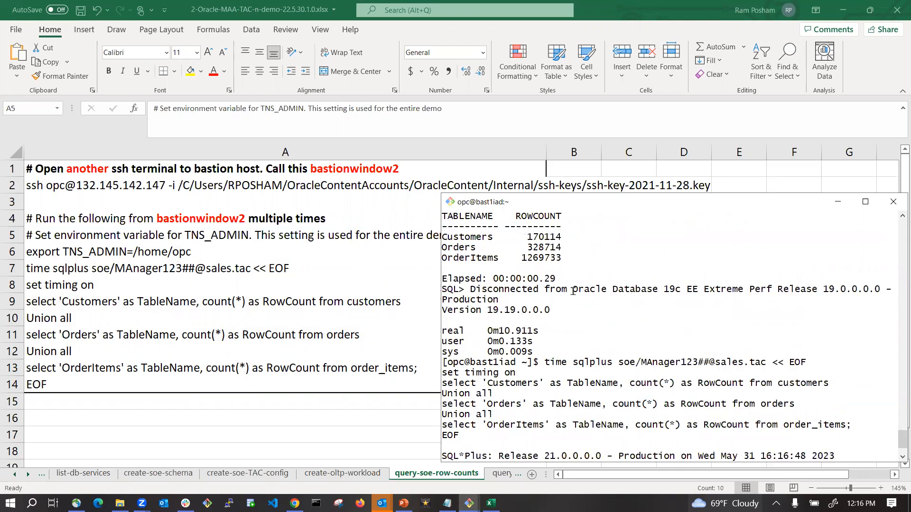
double_click(543, 237)
scroll(609, 311, down, 2)
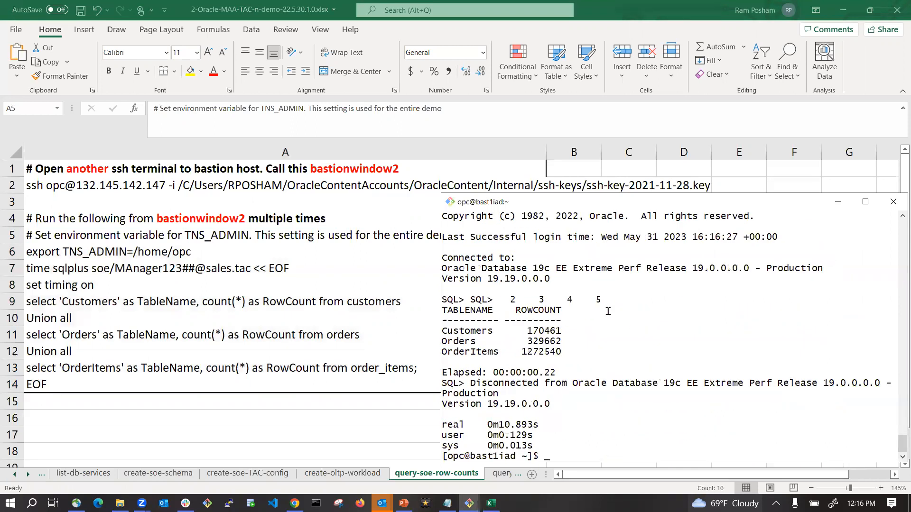
Compare the Customers, Orders and OrderItems row counts between the two latest query runs.
double_click(546, 330)
scroll(593, 330, up, 5)
scroll(594, 330, up, 5)
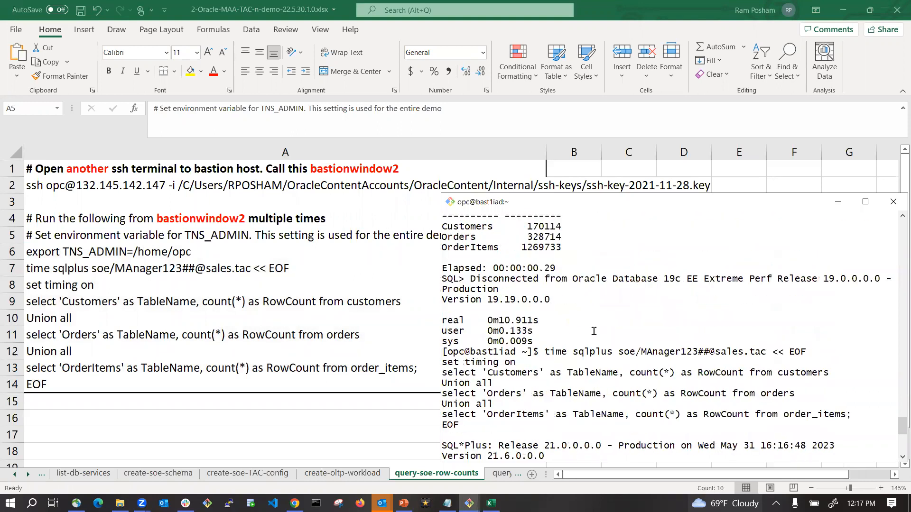
double_click(548, 226)
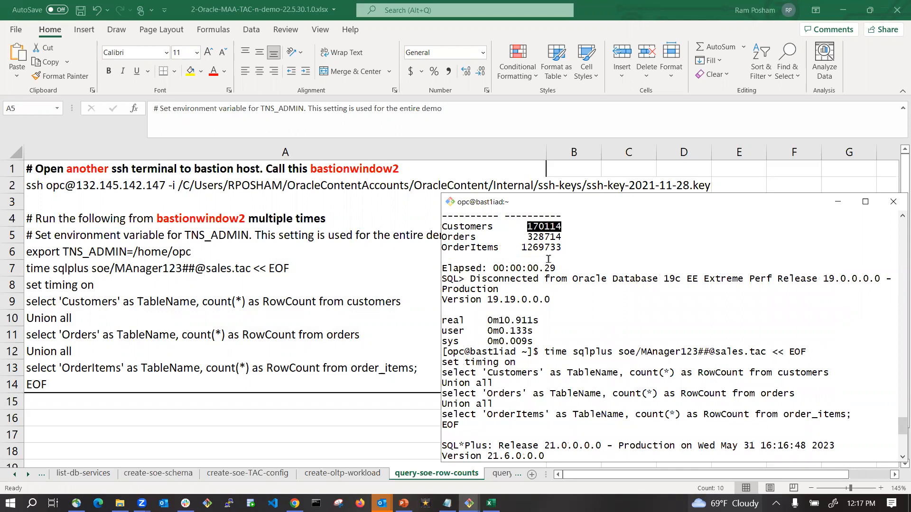
double_click(543, 238)
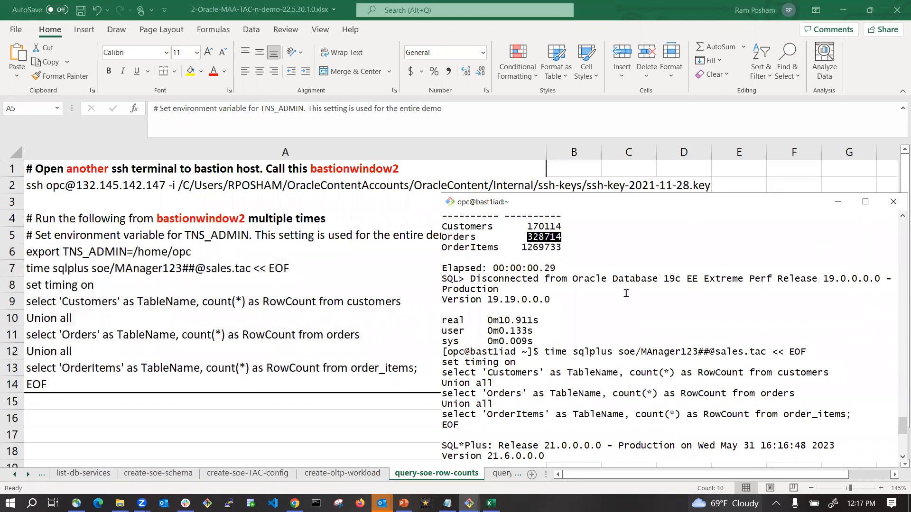
scroll(626, 293, down, 7)
double_click(543, 394)
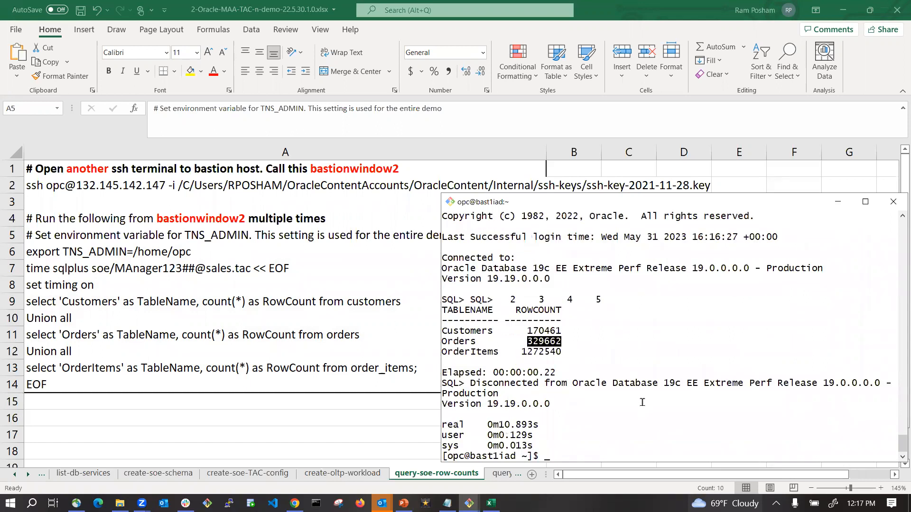
double_click(539, 351)
scroll(608, 359, up, 5)
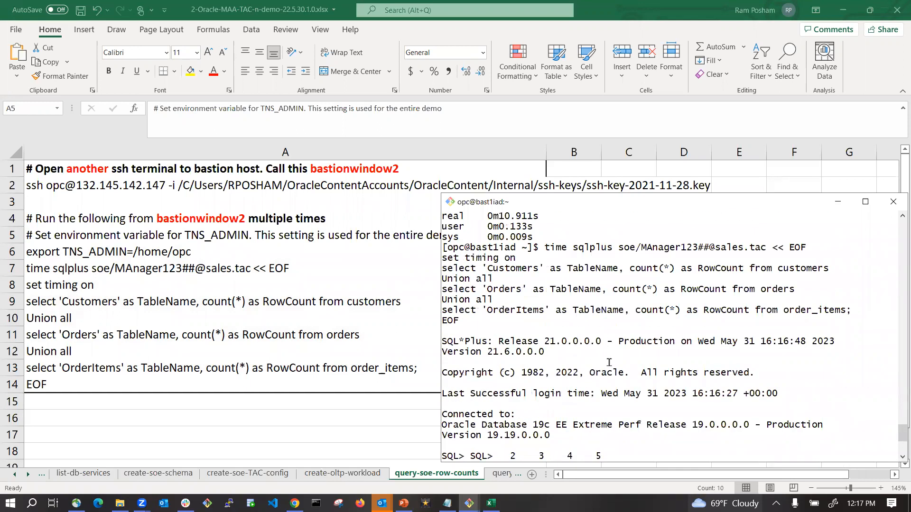
scroll(609, 363, down, 5)
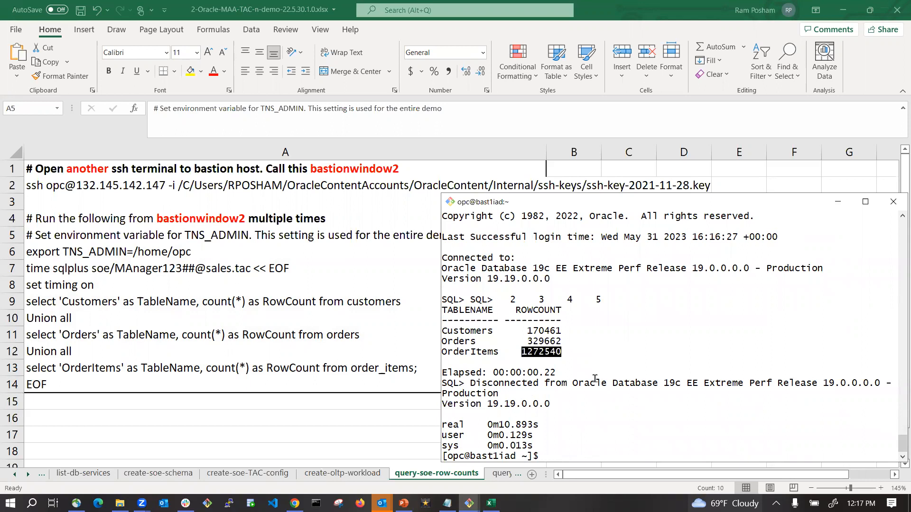
click(615, 179)
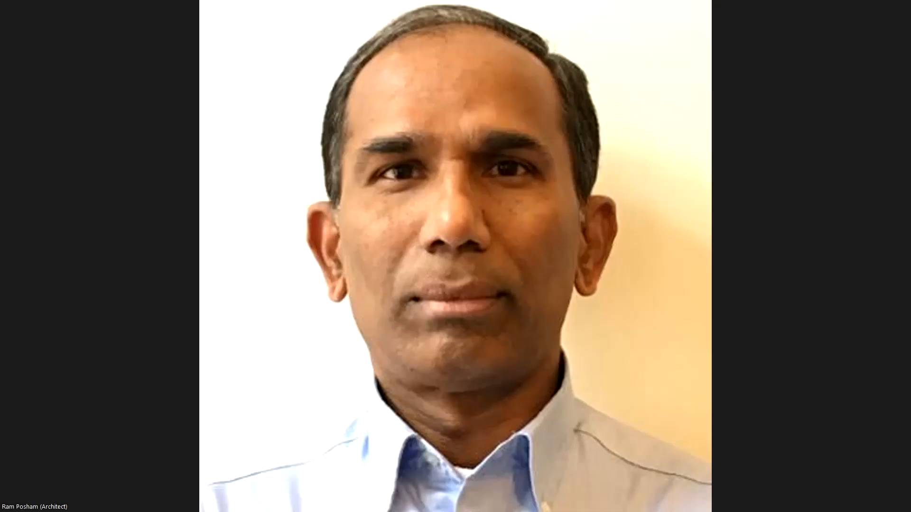